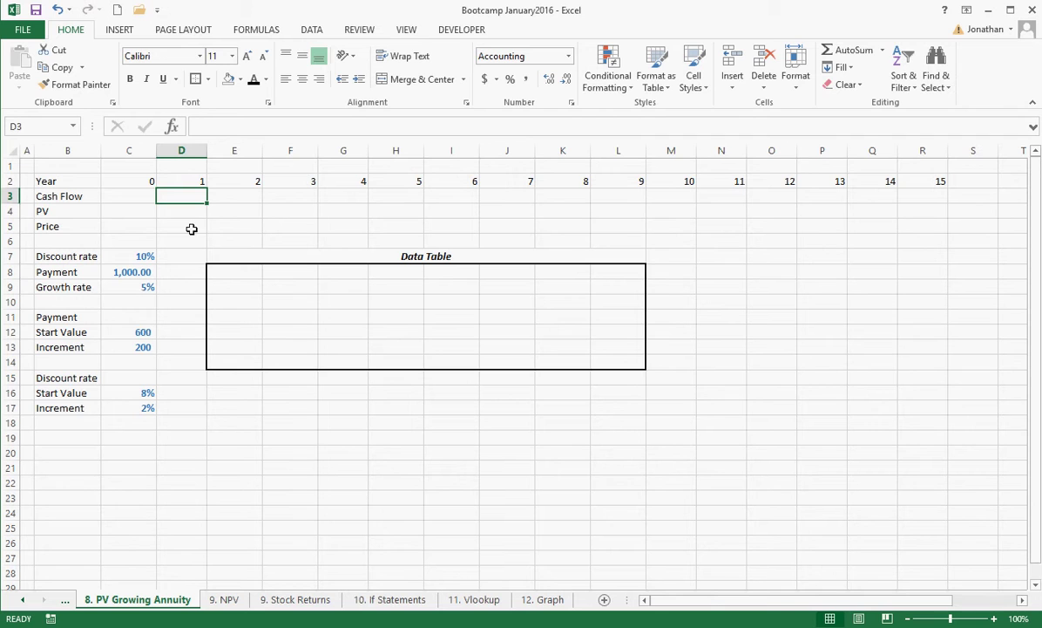
key(Down)
key(Down)
key(Down)
key(Left)
key(Down)
key(Down)
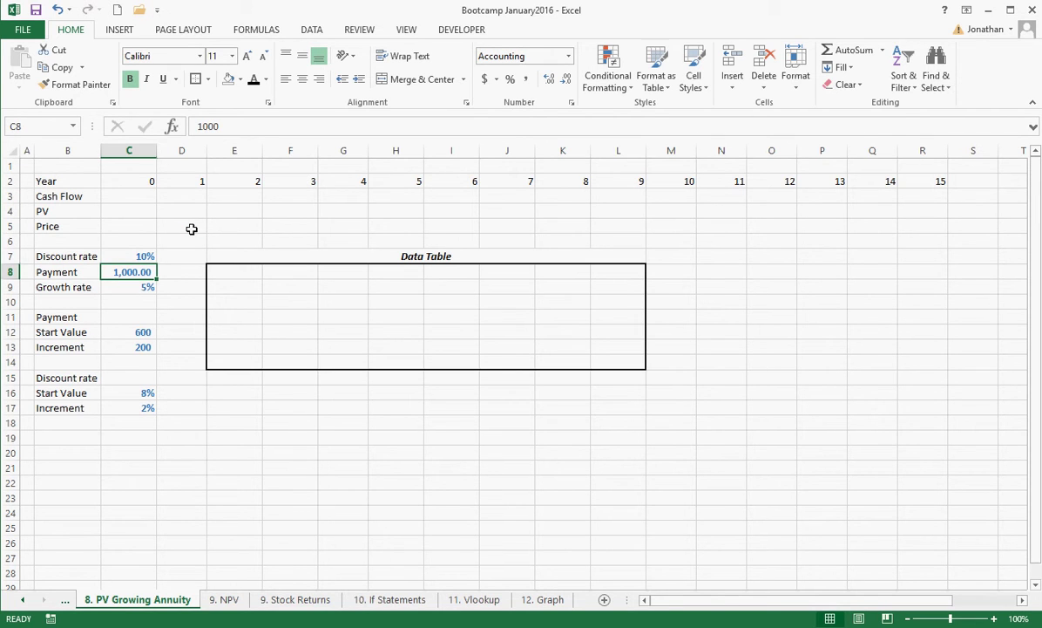
Link the year 1 cash flow in D3 to the payment amount in C8
click(193, 196)
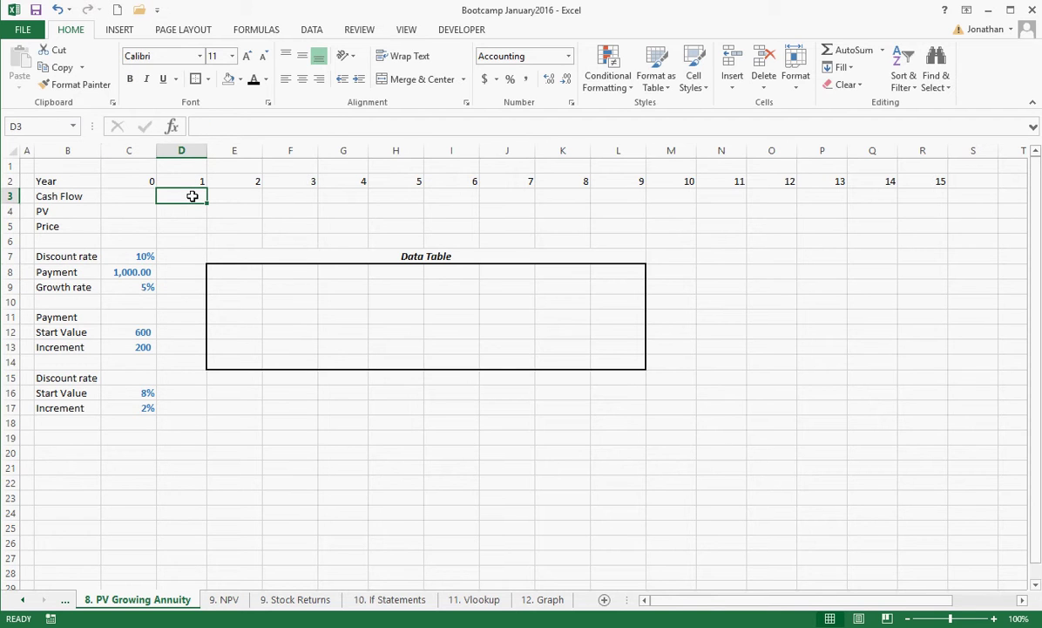
text(=)
click(137, 272)
key(Return)
Calculate the year 2 cash flow in E3 with the formula =D3*(1+C9)
key(Right)
key(Up)
text(=)
key(Left)
text(*)
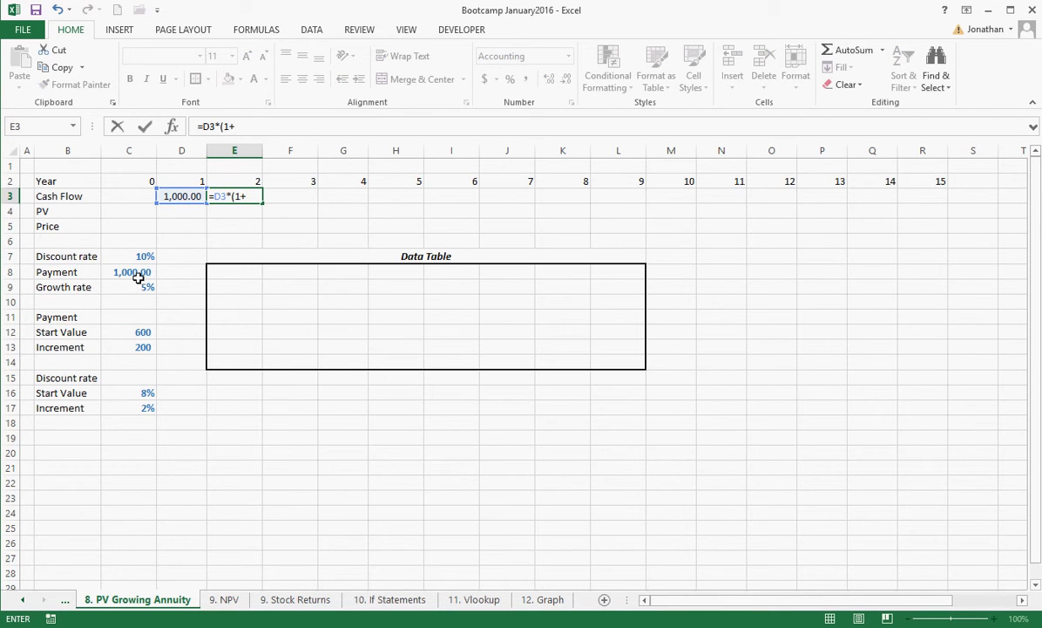
click(142, 290)
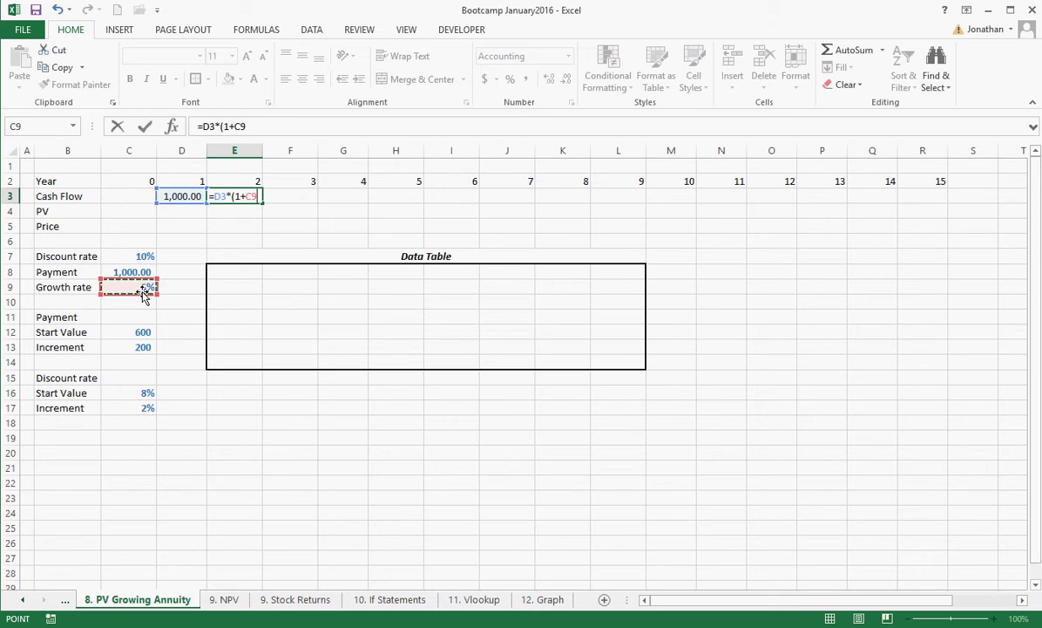
text())
key(Return)
Try to fill the year 2 cash flow formula across through year 15 and inspect the year 12 formula's references
click(234, 196)
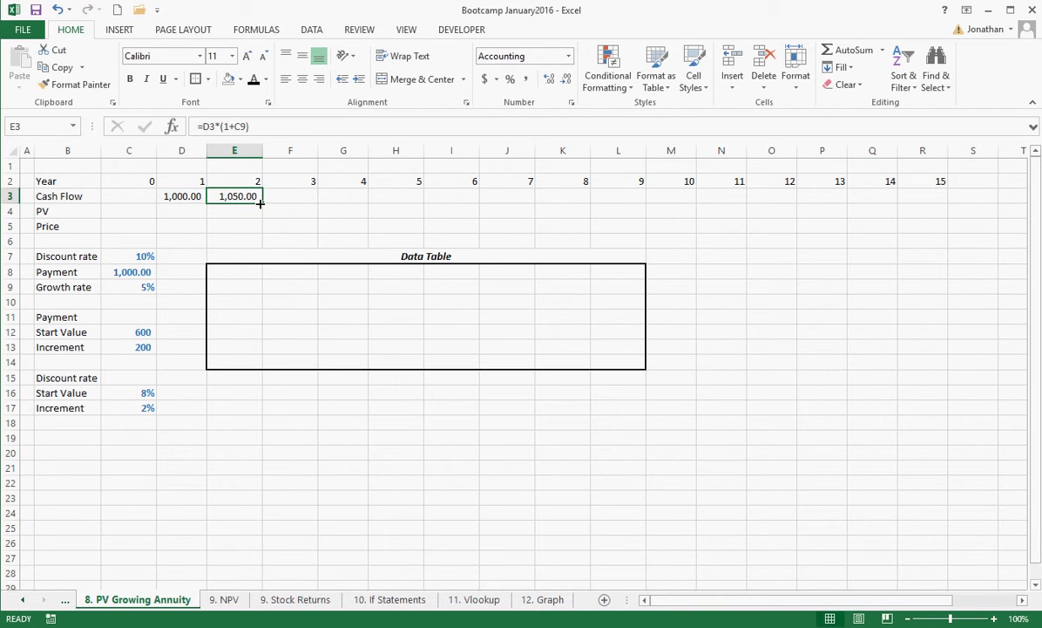
drag(261, 204, 931, 215)
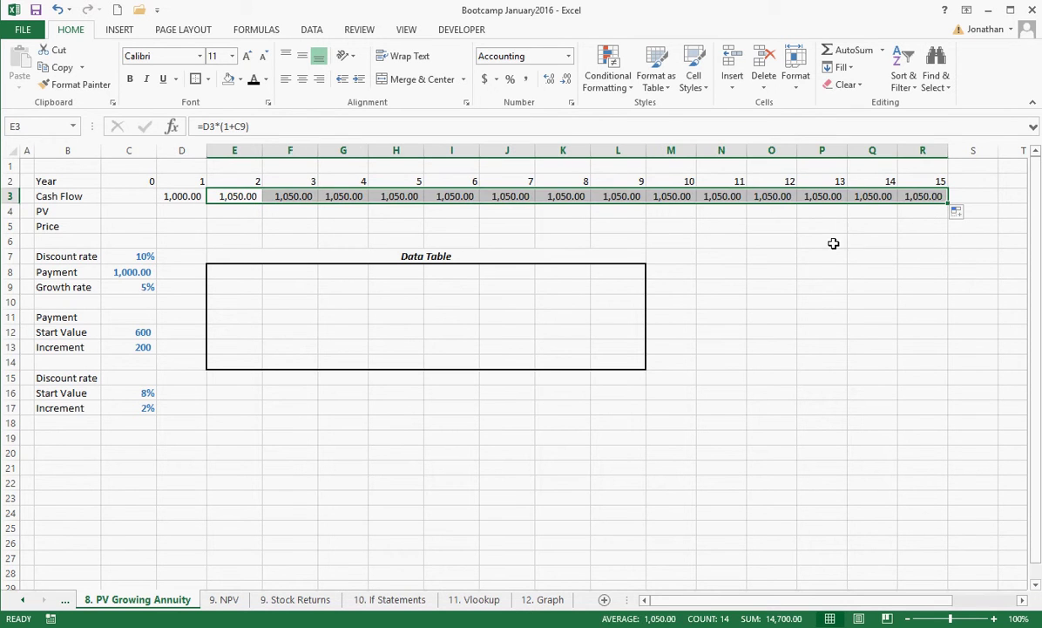
click(832, 242)
double_click(778, 196)
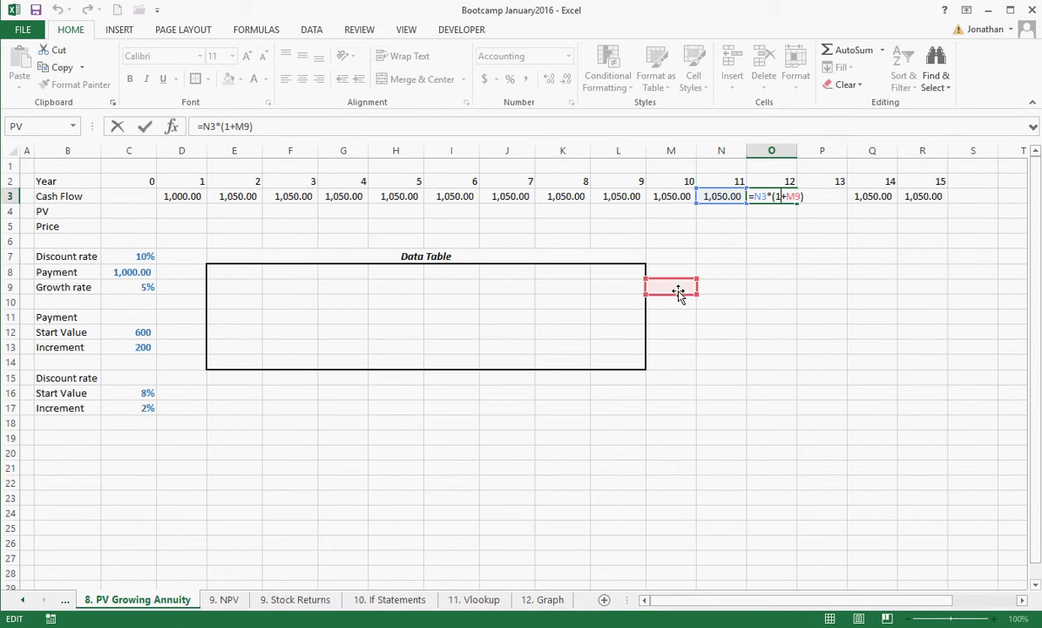
key(Escape)
Lock the growth rate column in E3 so the formula is =D3*(1+$C9), and refill it across through R3
click(246, 199)
double_click(242, 196)
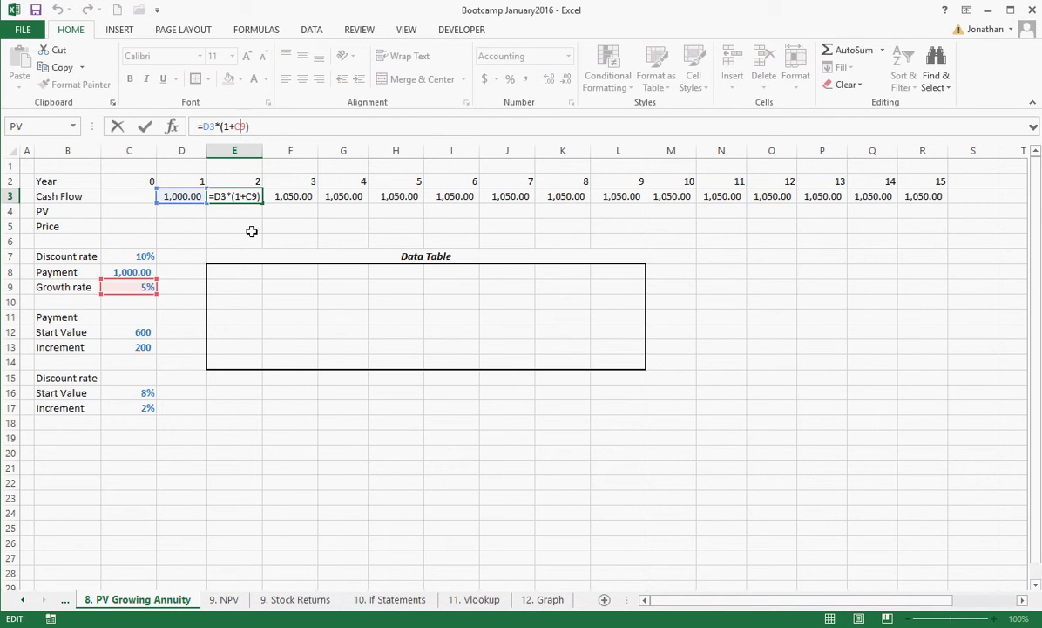
key(F4)
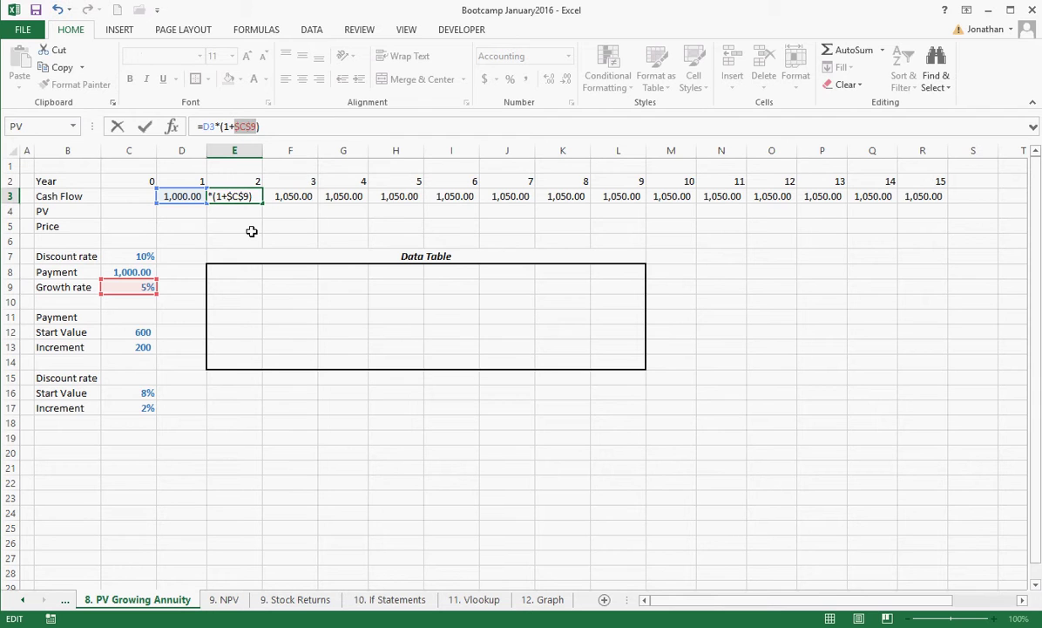
key(F4)
key(Return)
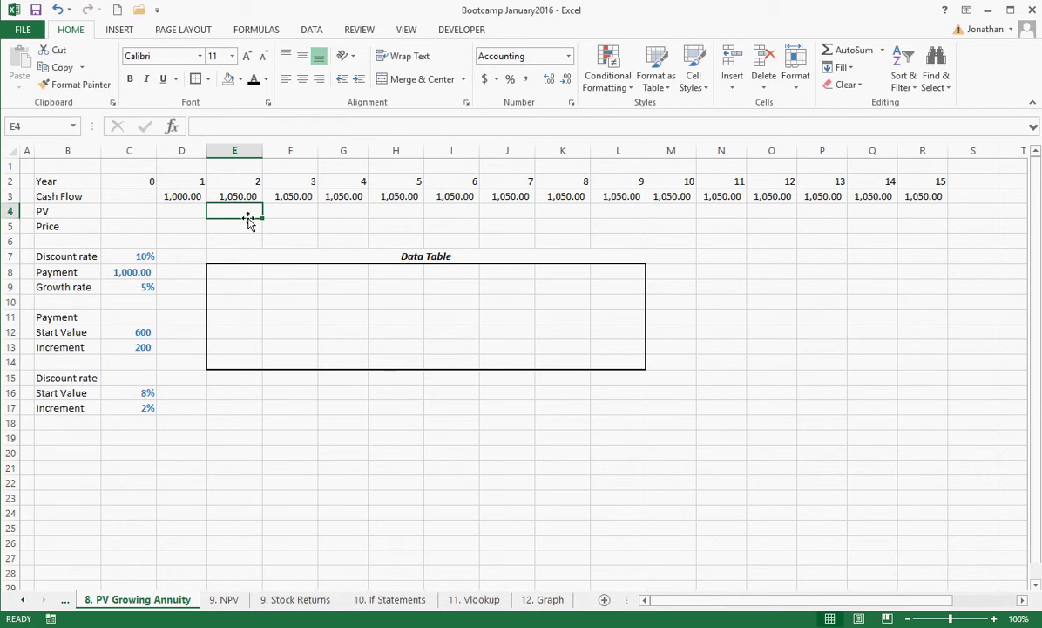
click(245, 196)
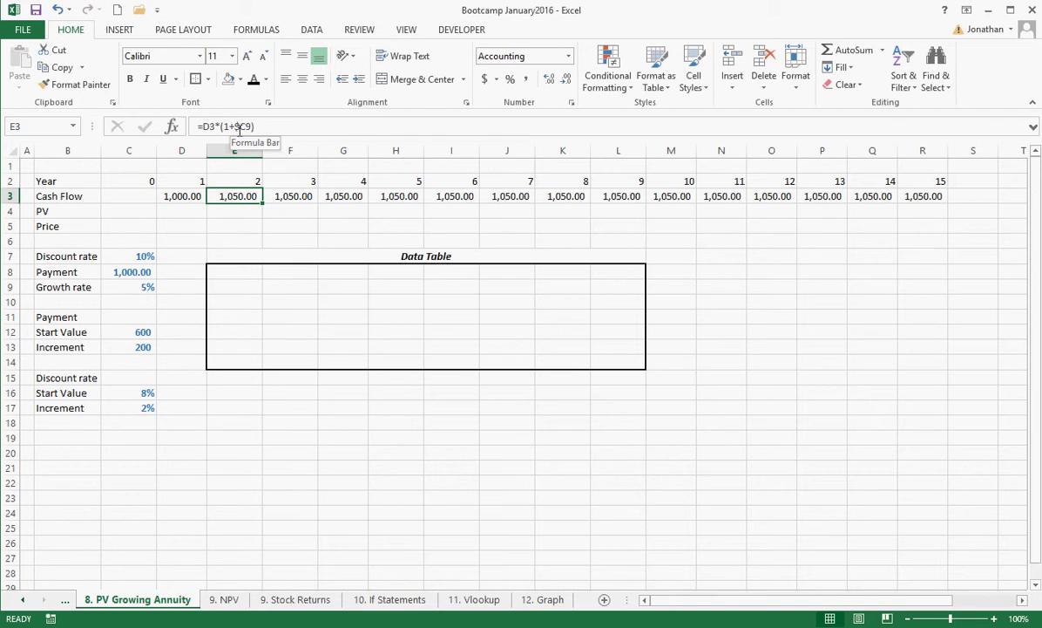
drag(262, 202, 934, 231)
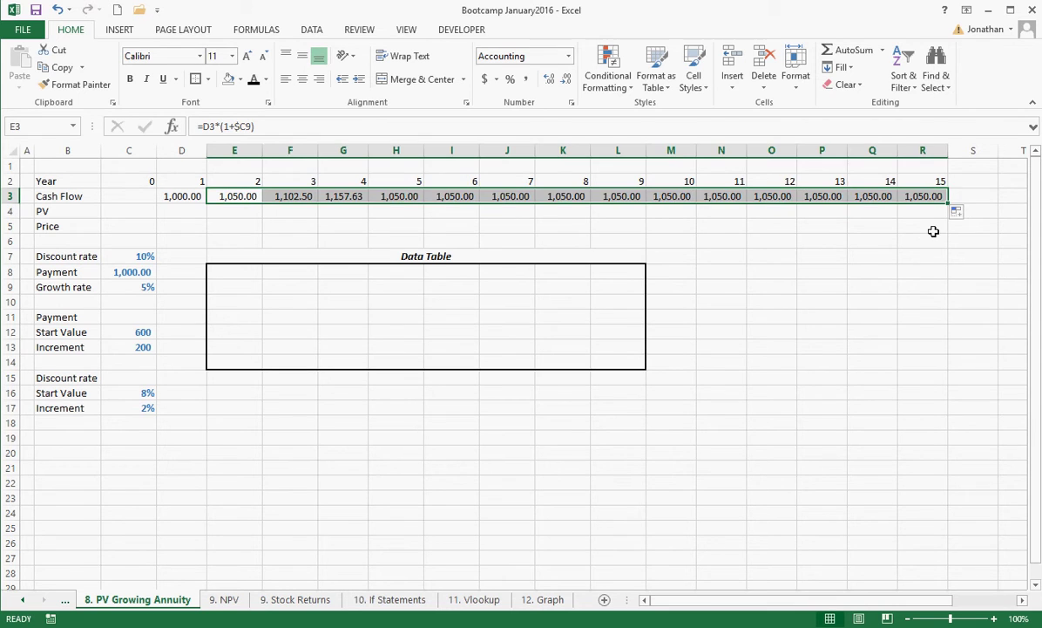
Calculate the year 1 present value in D4 as =D3/(1+$C$7)^D2 and fill the formula across through R4
click(215, 211)
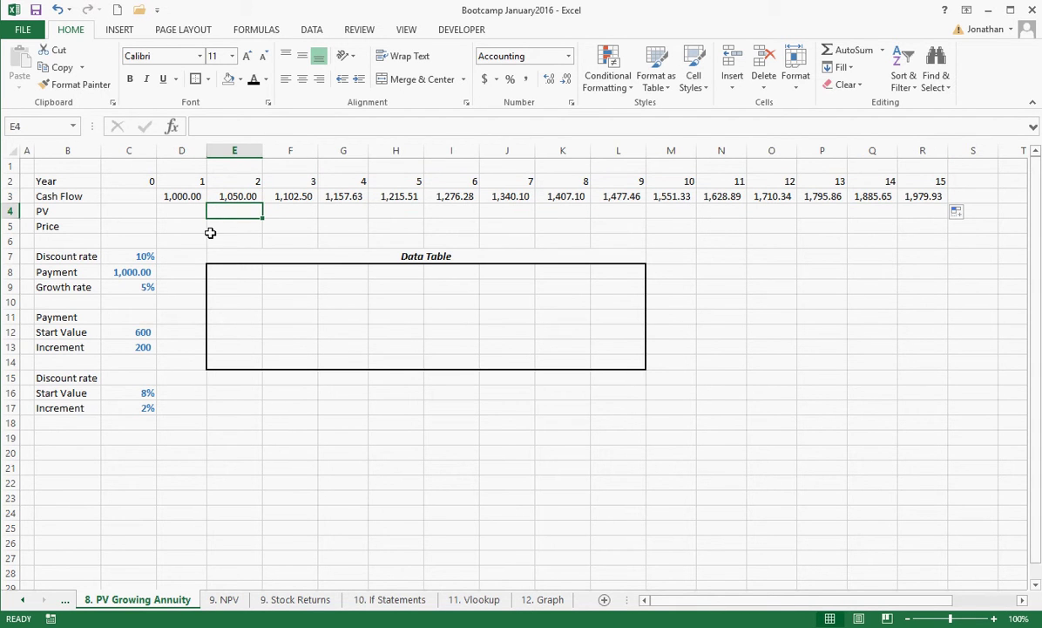
key(Left)
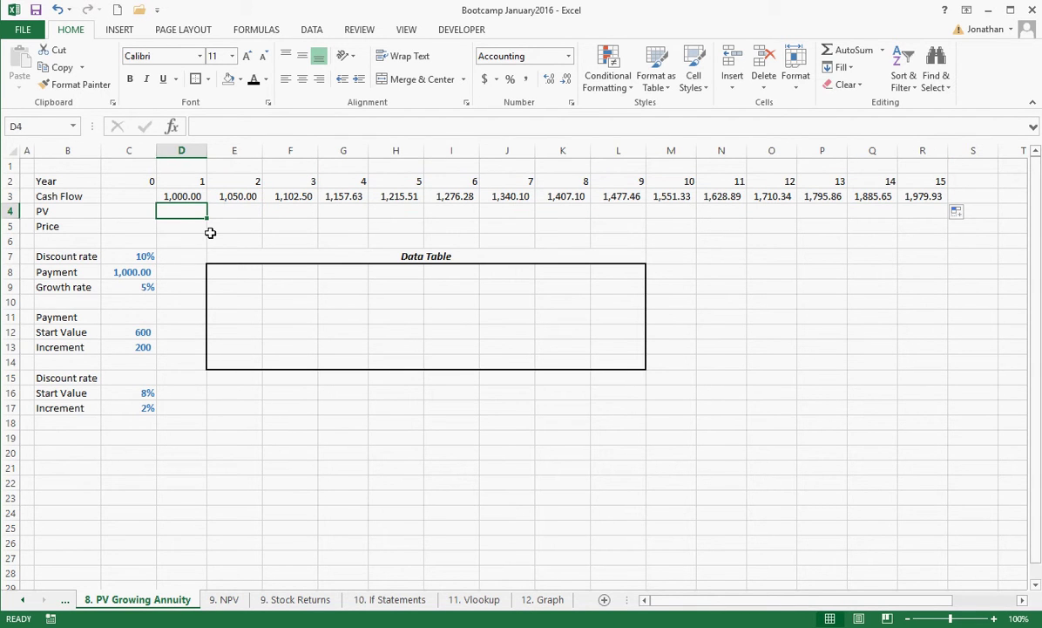
text(=)
key(Up)
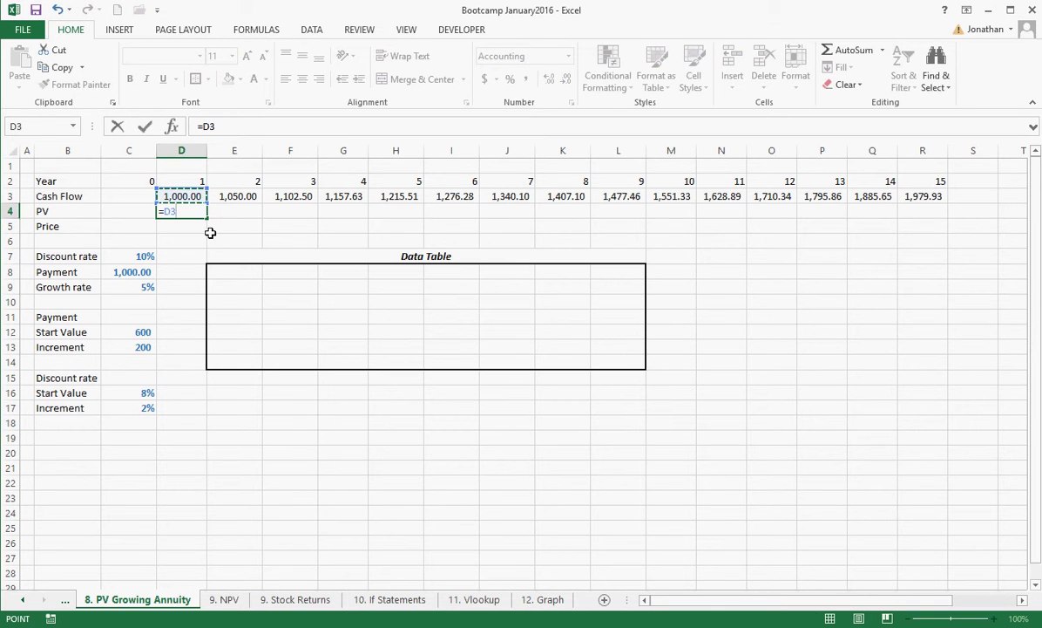
text(/(1+)
click(135, 257)
key(F4)
text()^)
key(Up)
key(Up)
key(Return)
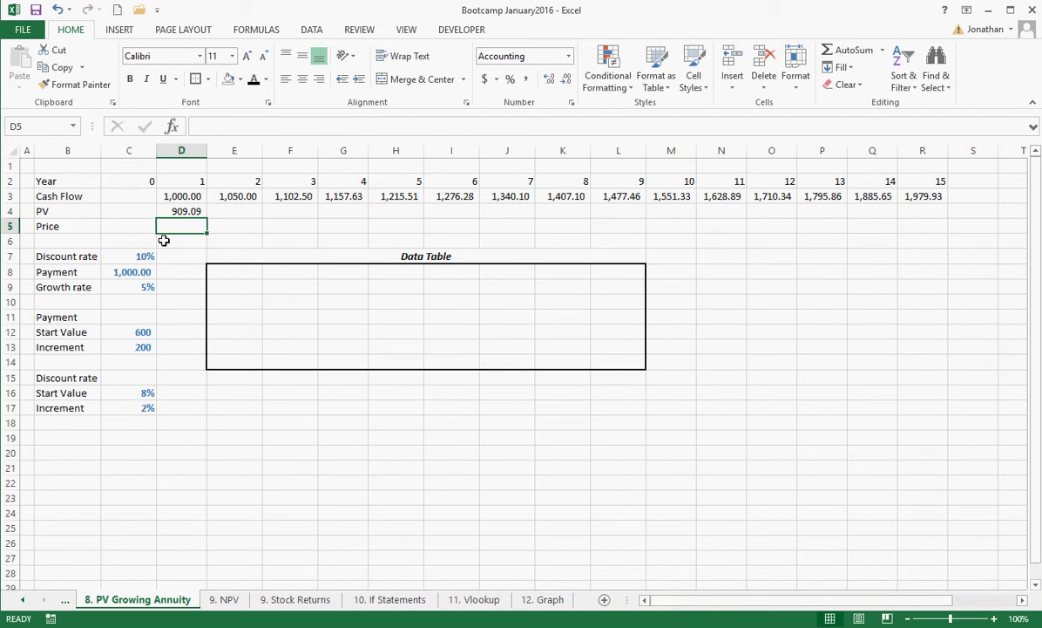
click(186, 212)
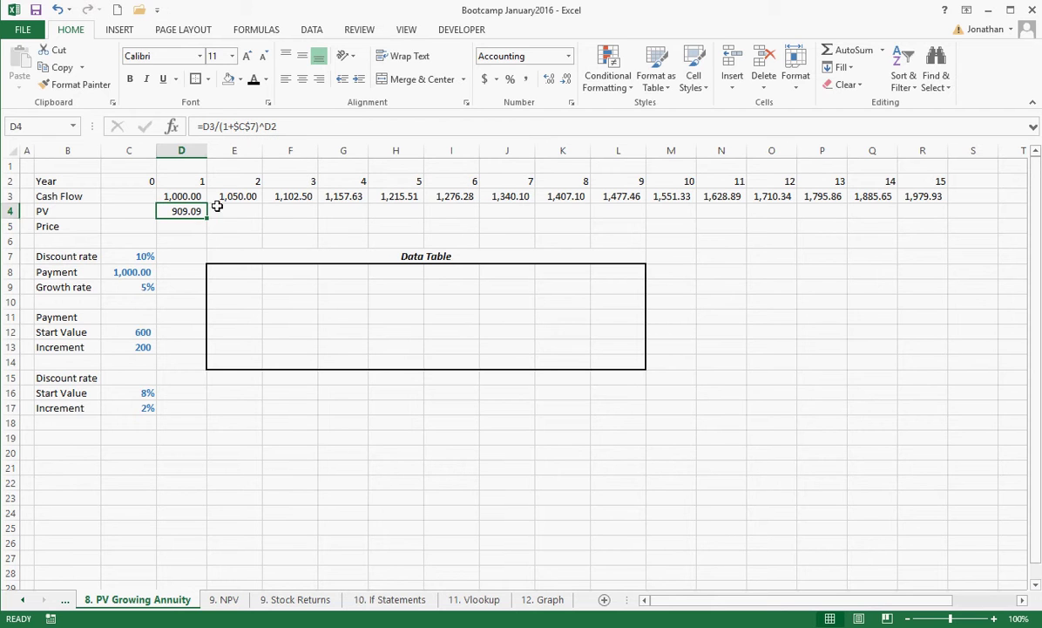
drag(207, 216, 933, 212)
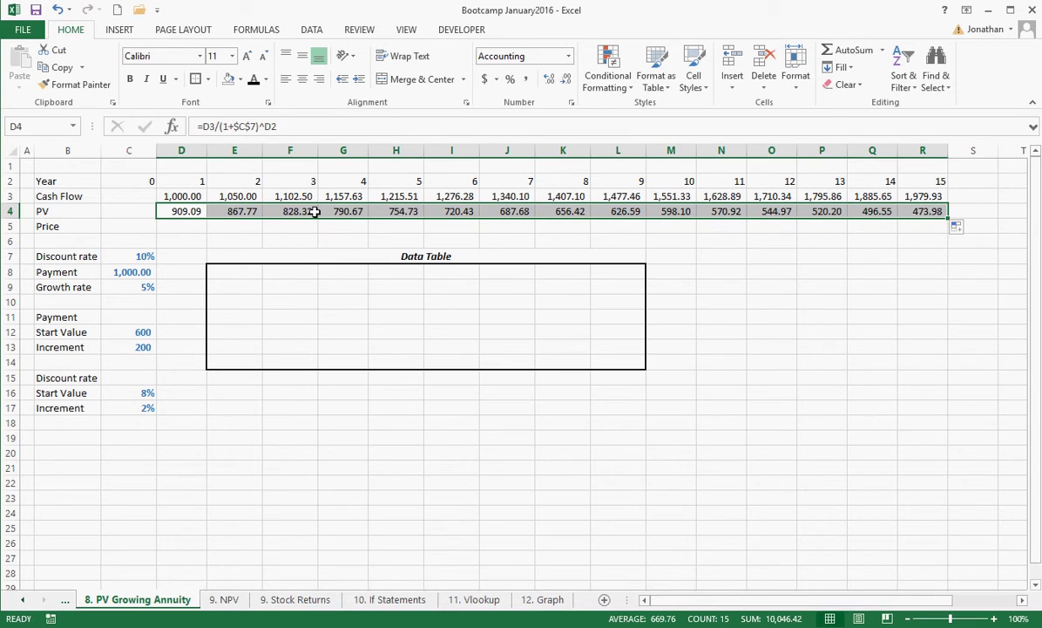
click(140, 226)
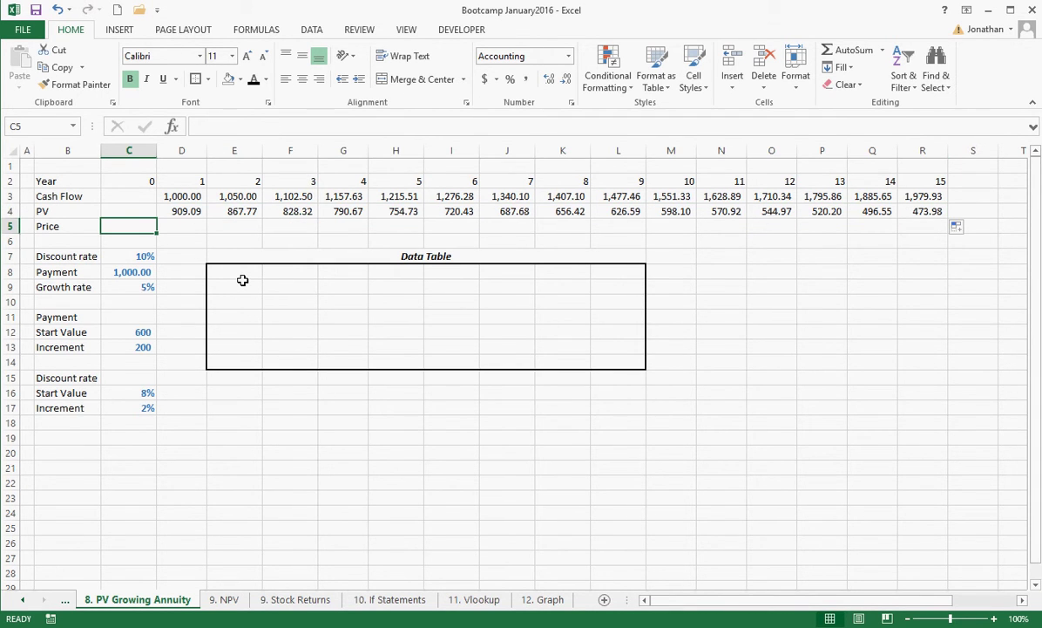
key(alt+equal)
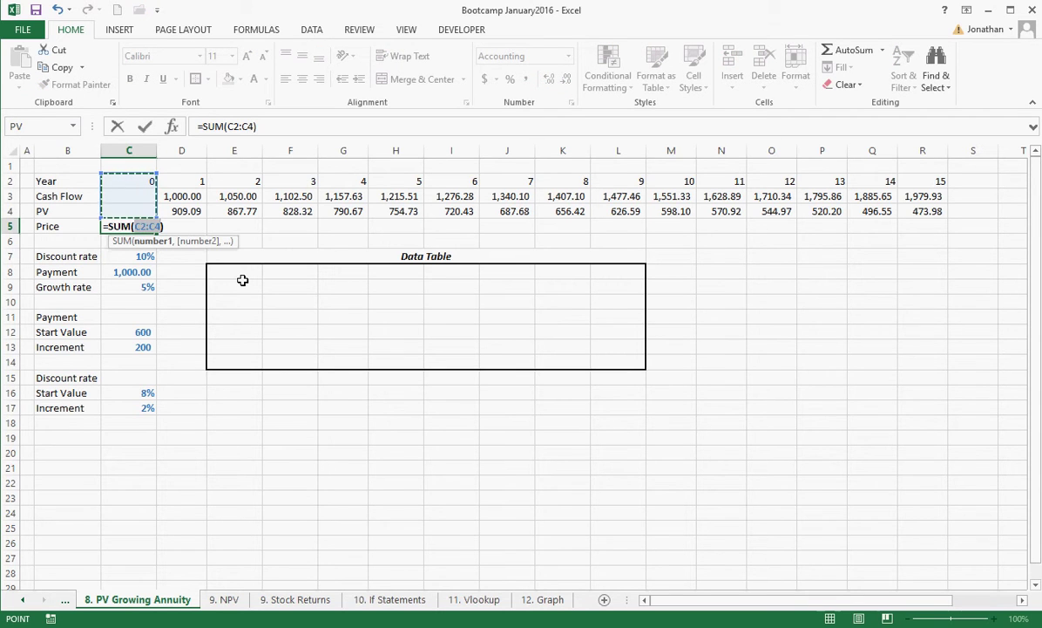
key(Right)
key(Right)
key(Down)
key(Left)
key(Down)
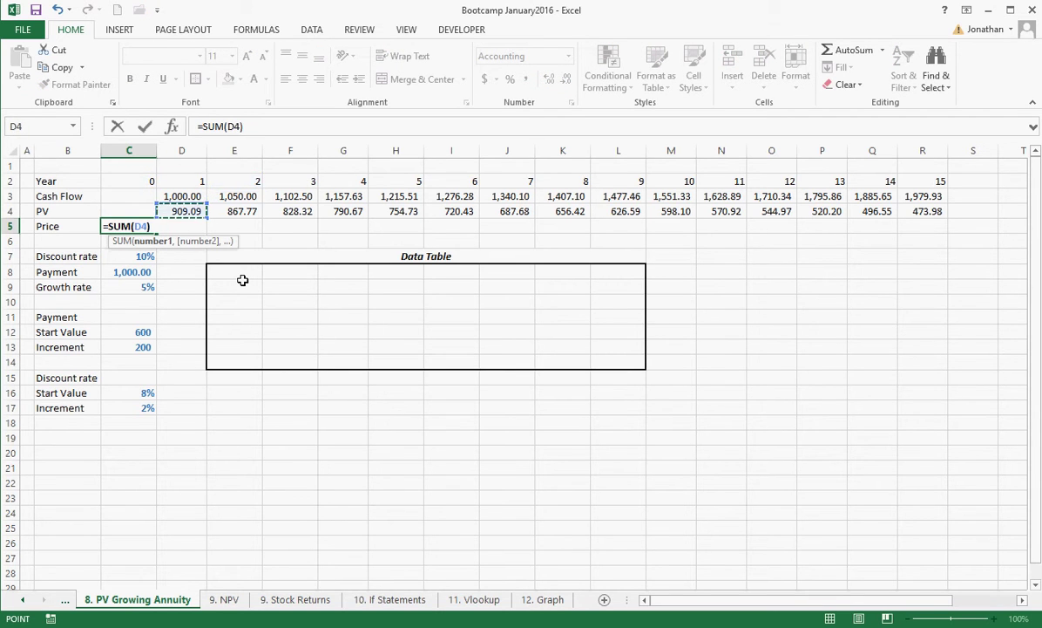
key(F8)
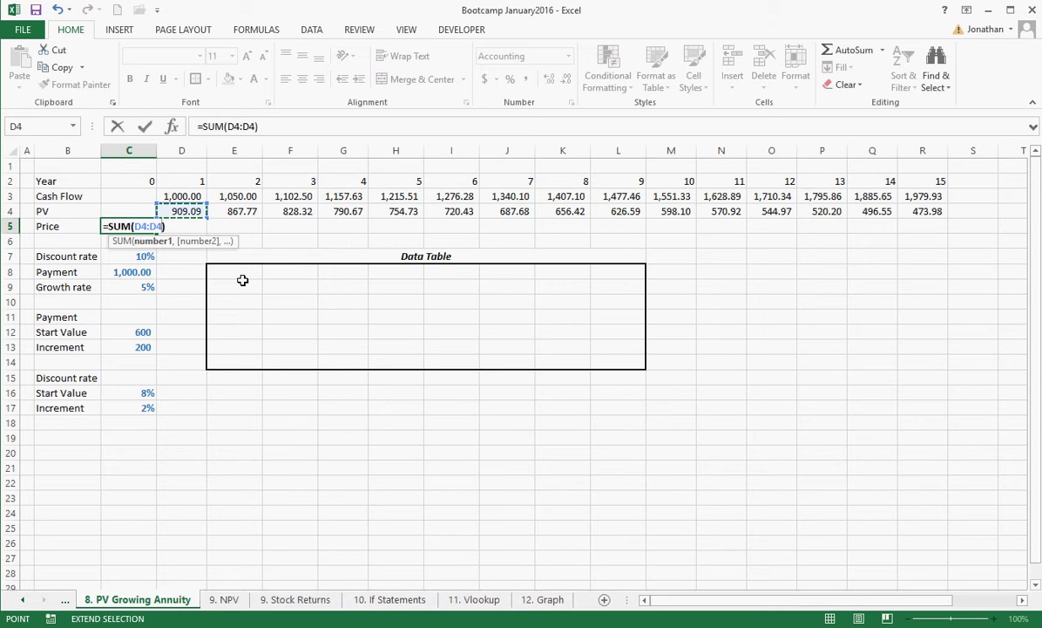
key(Escape)
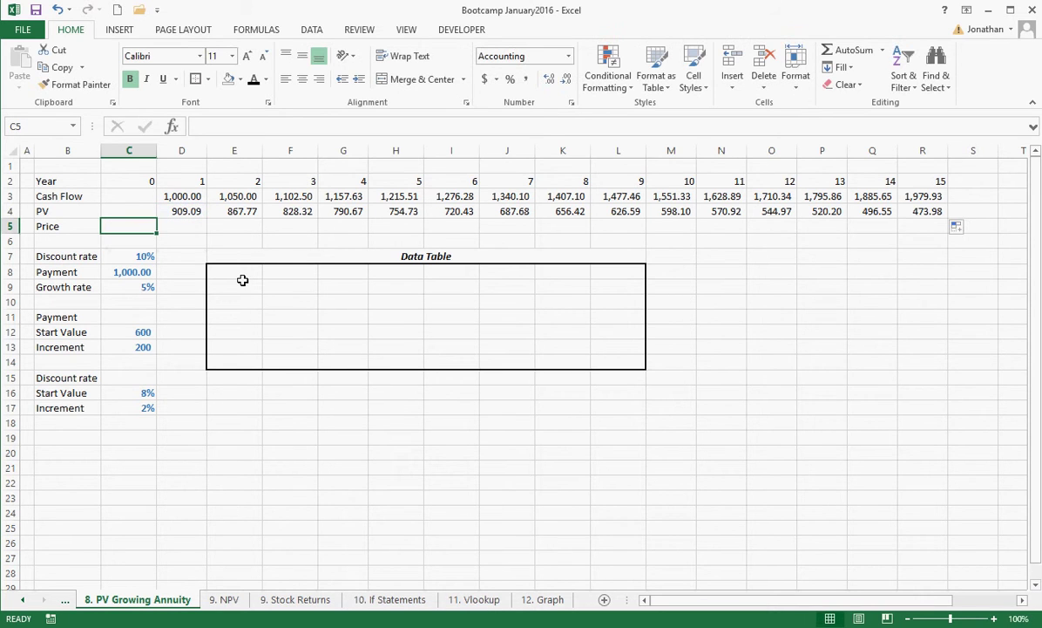
key(alt+equal)
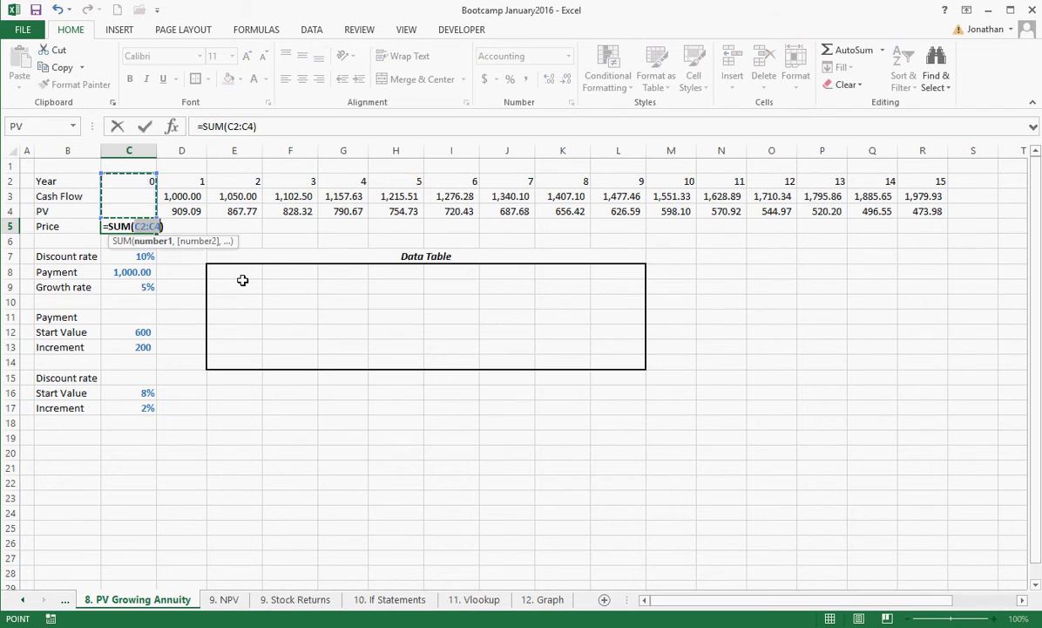
key(Right)
key(Down)
key(Down)
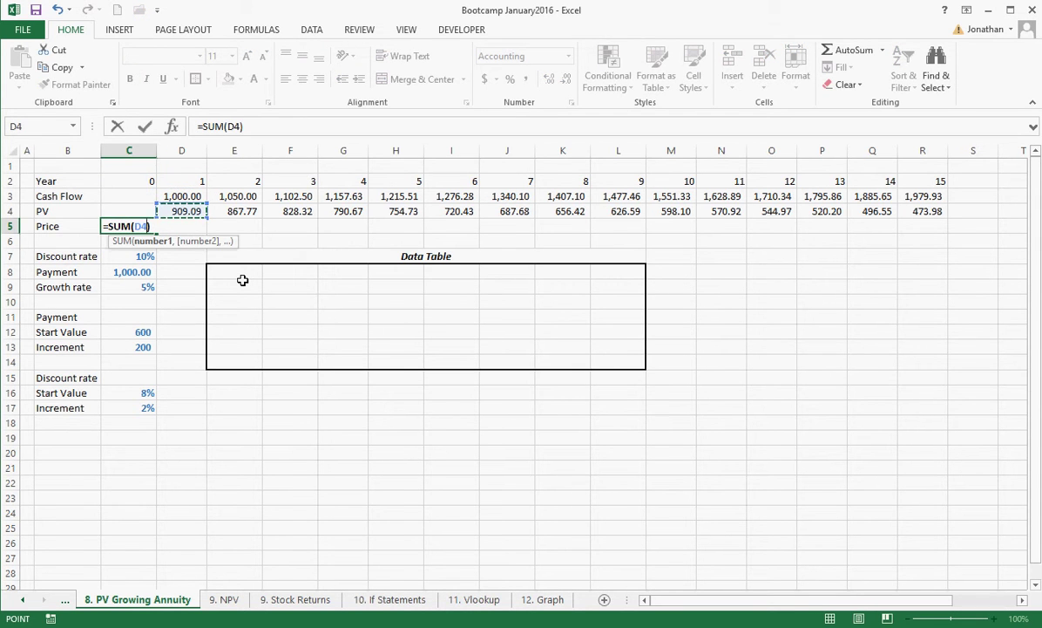
key(shift+F3)
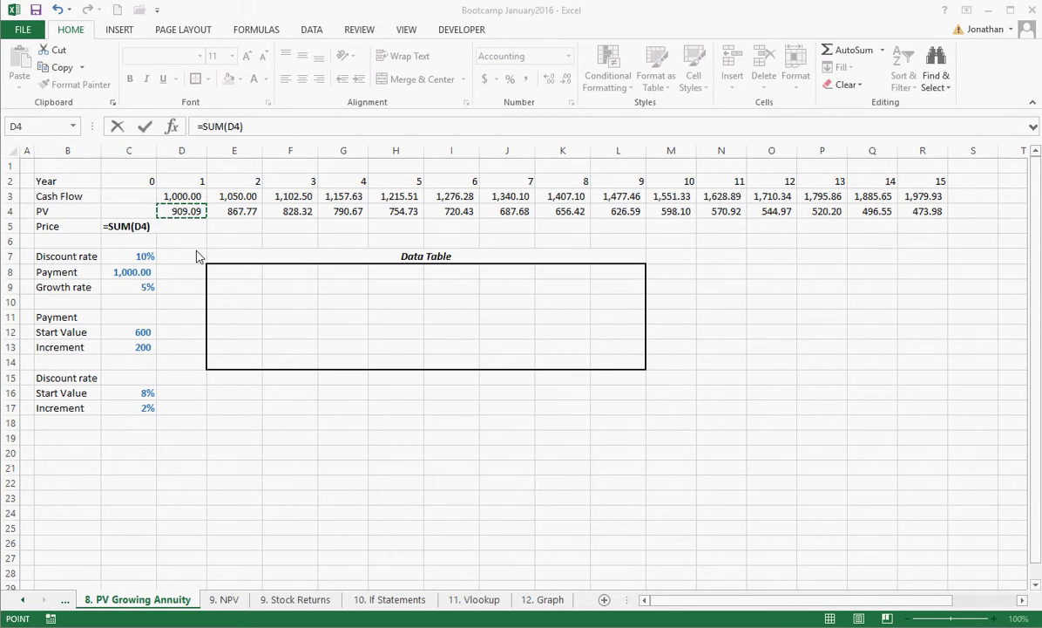
key(Escape)
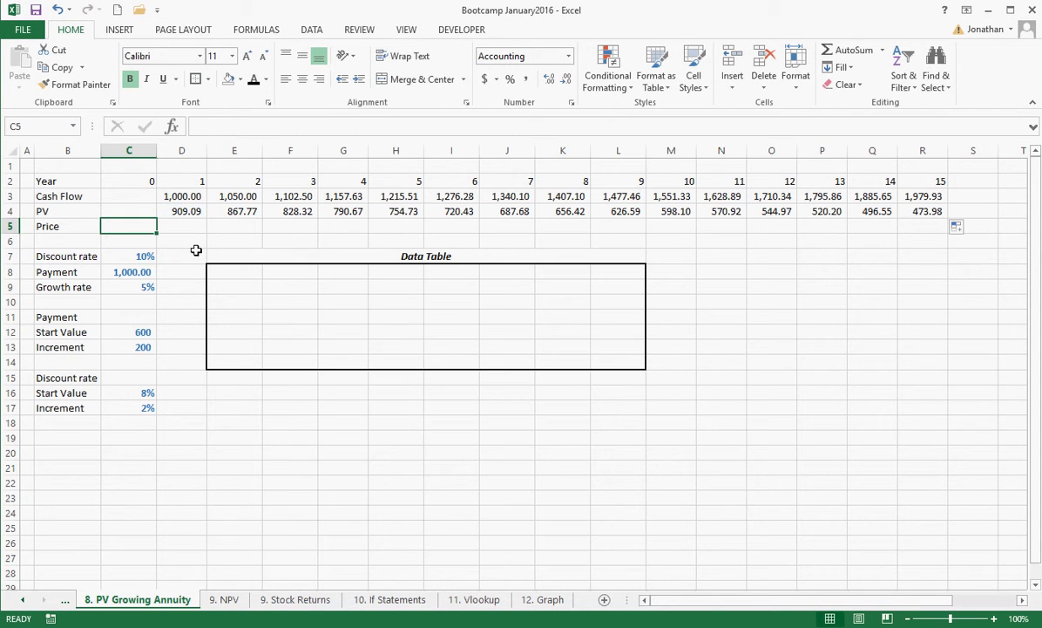
Calculate the price in C5 by summing all the present values with =SUM(D4:R4)
key(alt+equal)
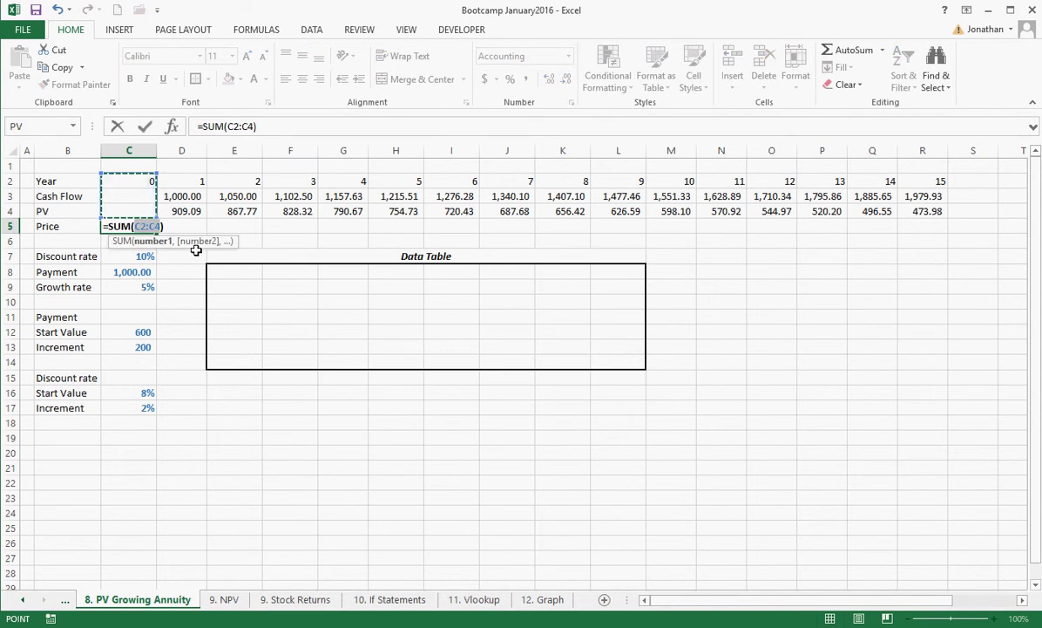
key(Up)
key(Right)
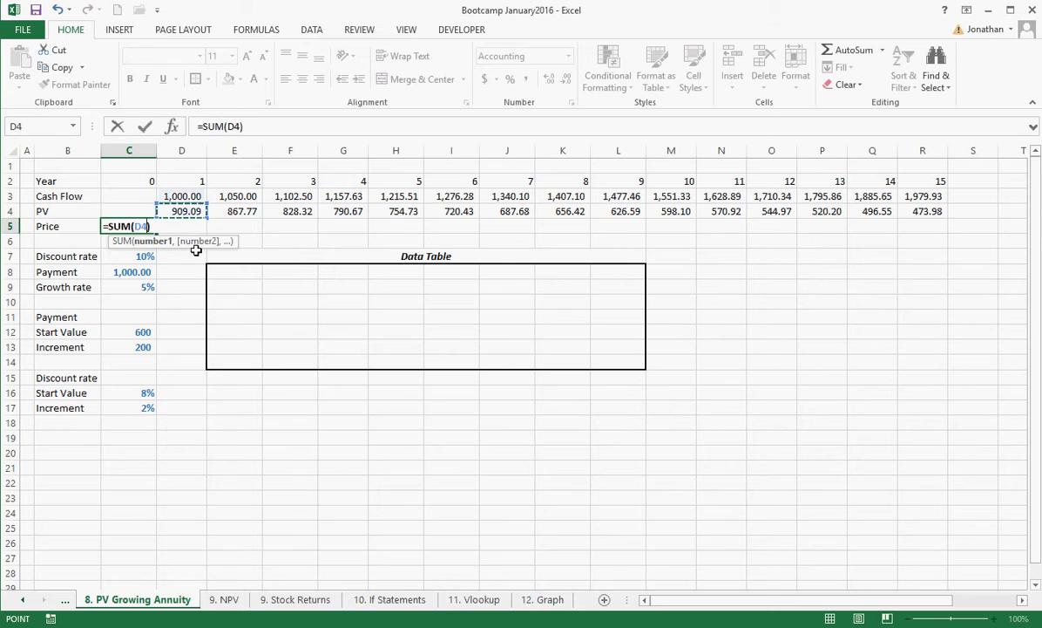
key(F8)
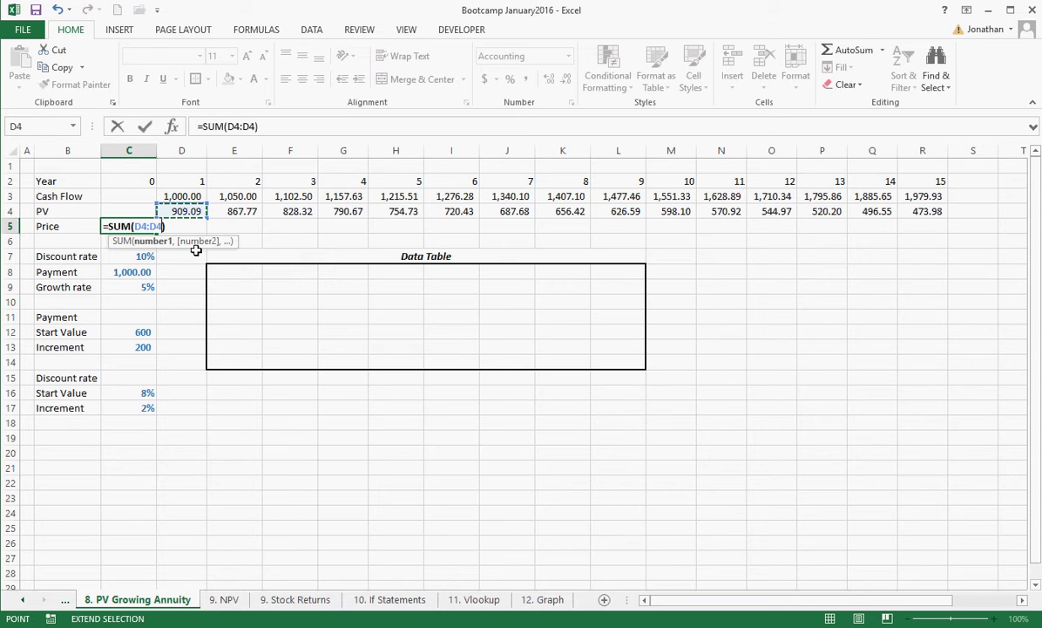
key(ctrl+Right)
key(Return)
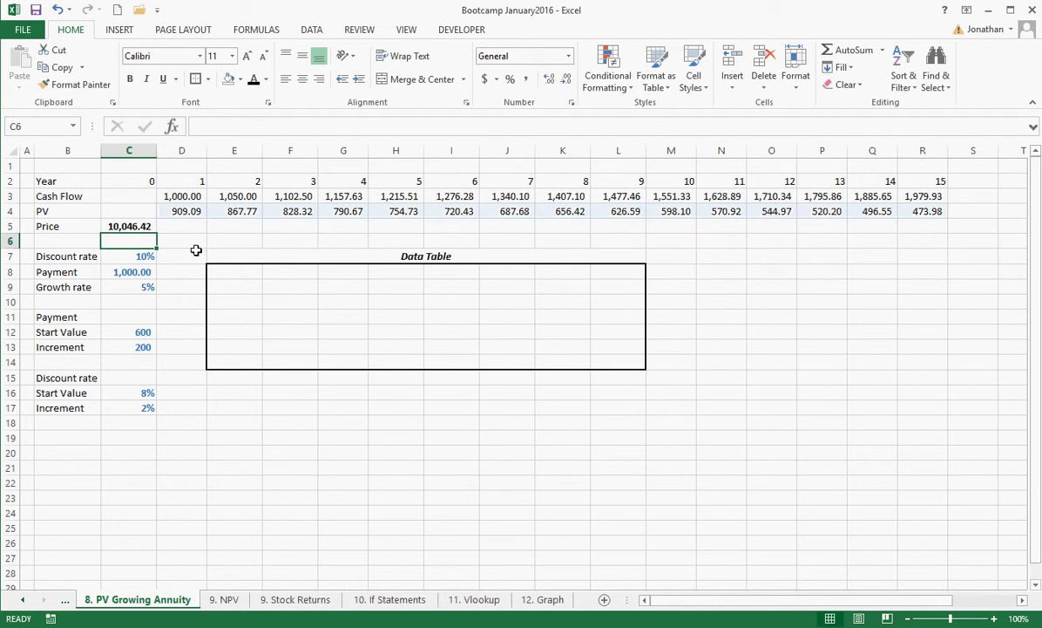
Highlight the price cell C5 with a light green theme fill colour
key(Up)
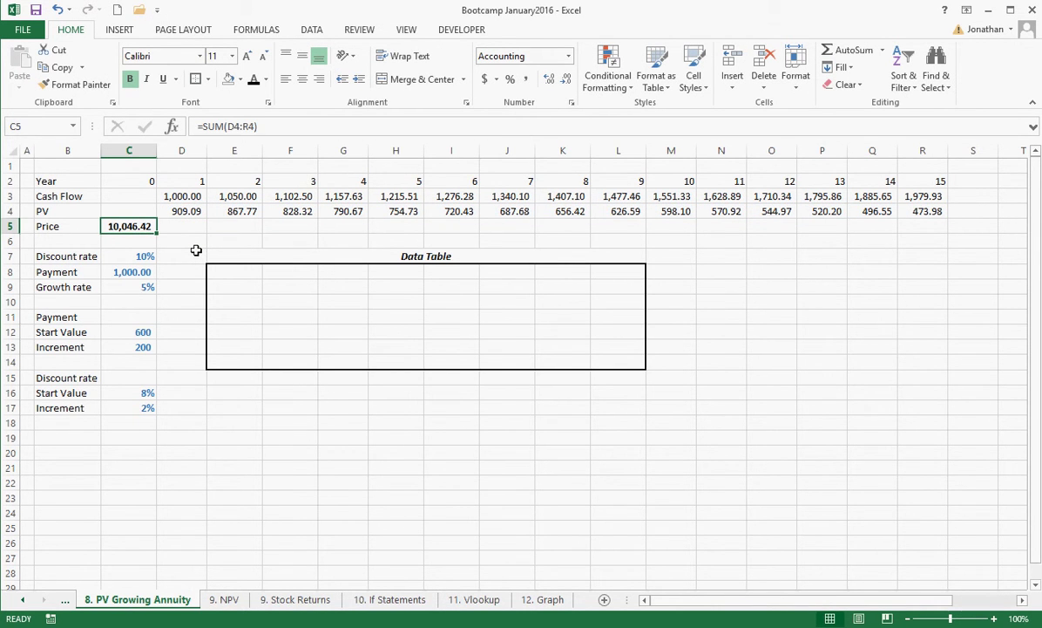
click(240, 81)
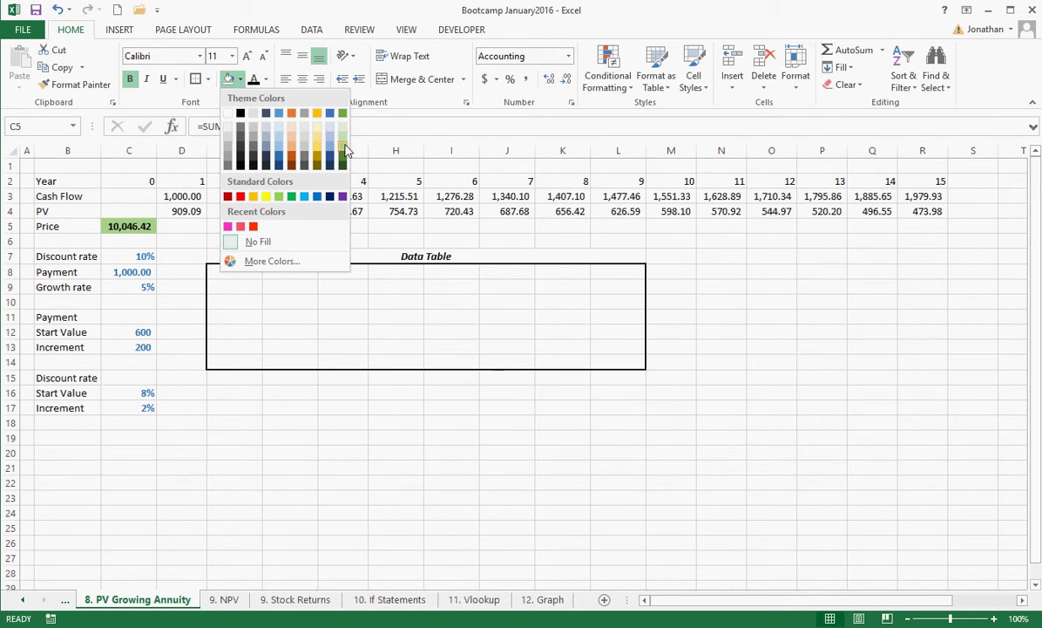
click(345, 150)
click(243, 221)
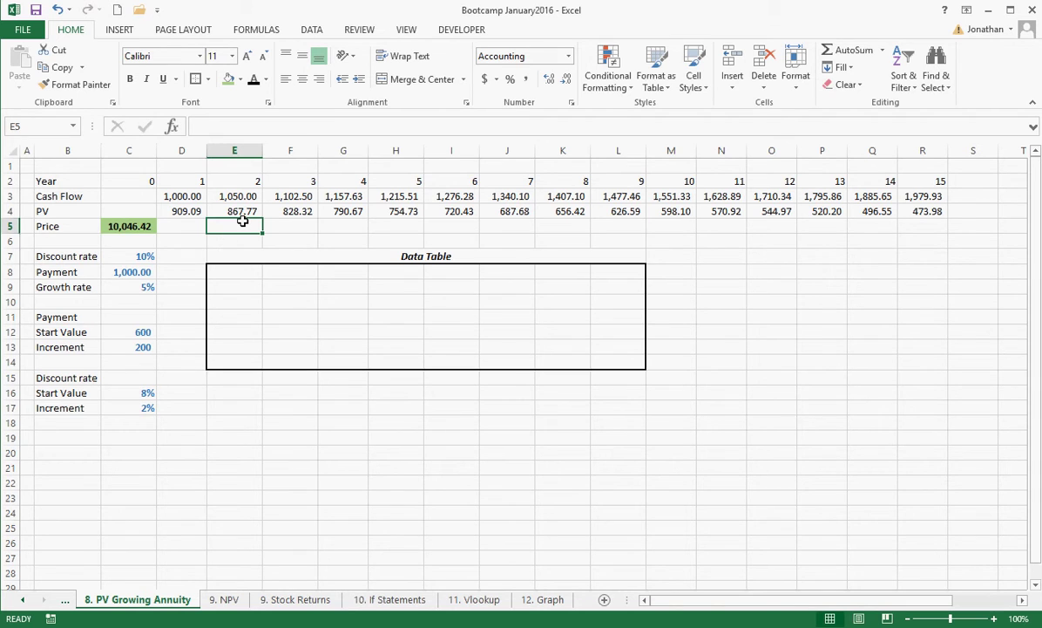
click(131, 241)
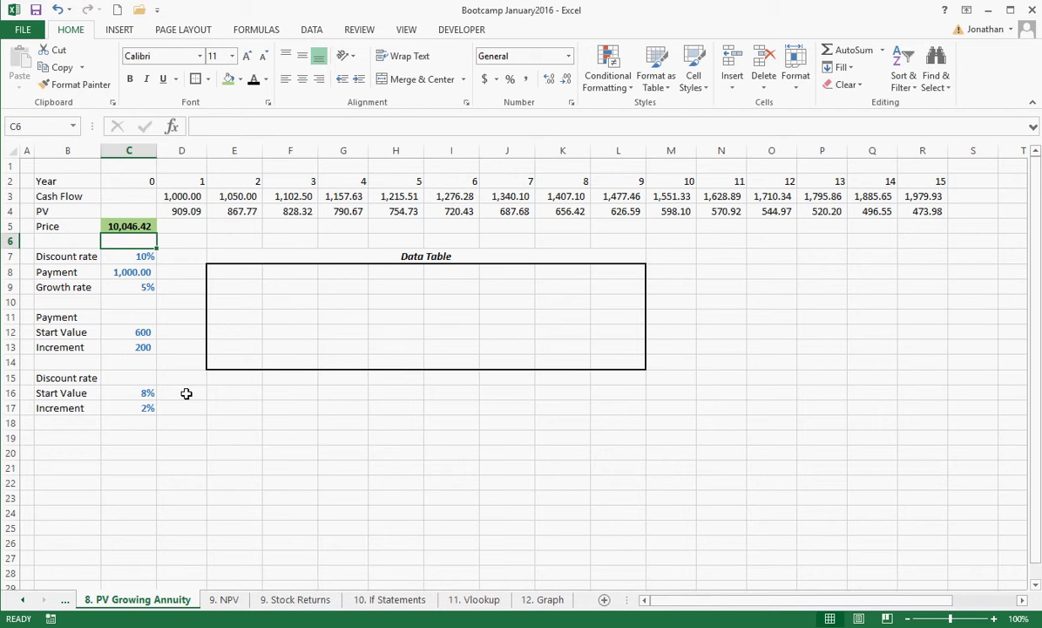
Remove the bold formatting from the input values in C7:C17
drag(133, 257, 132, 410)
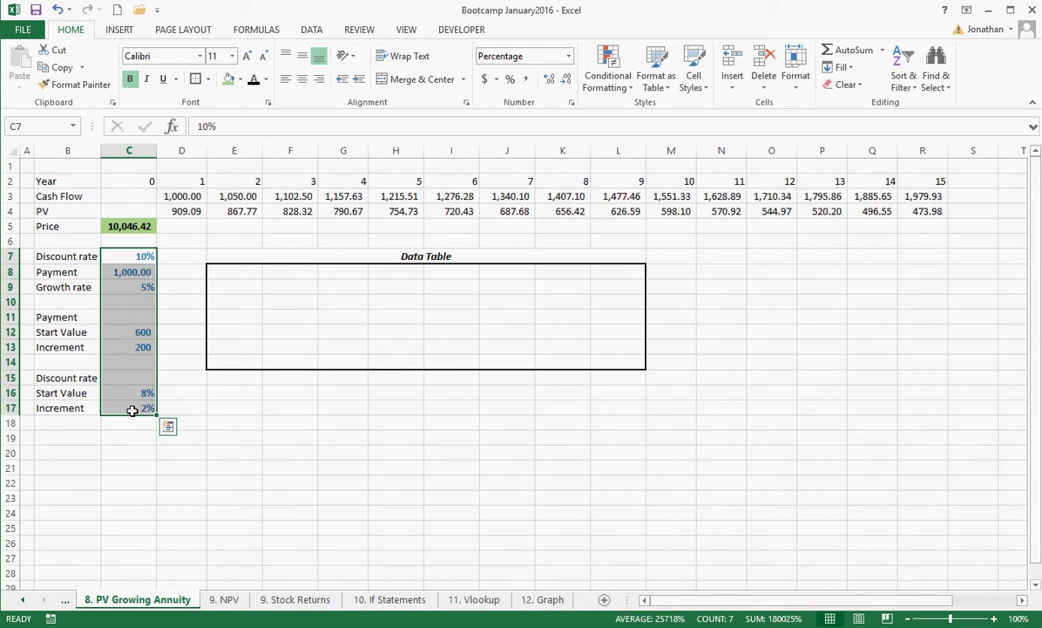
key(ctrl+b)
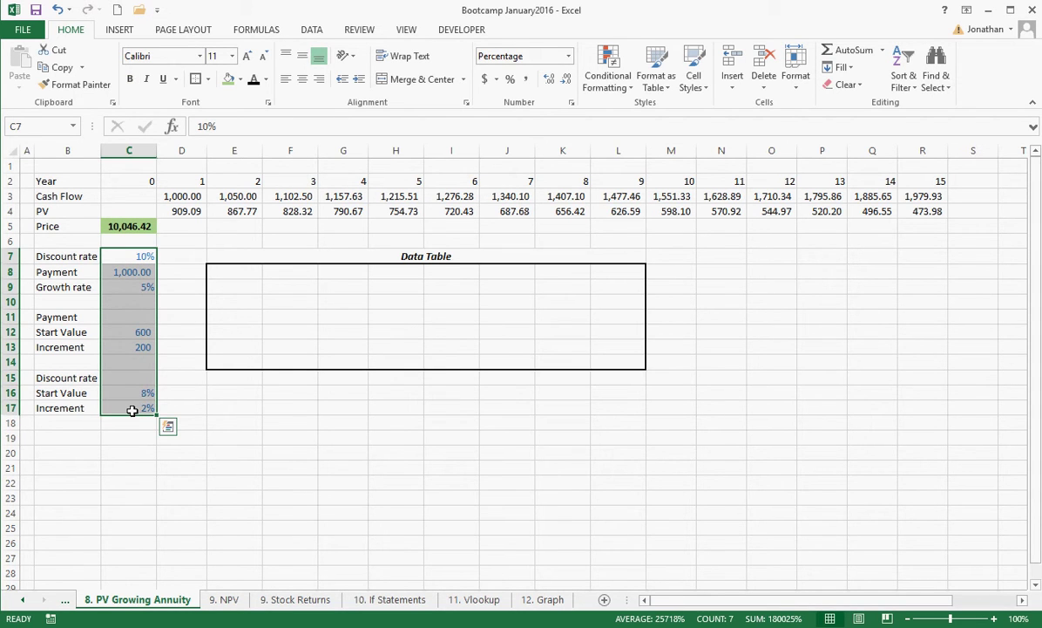
click(174, 334)
Make the inputs in C7:C9 bold with a blue theme font colour, and bold the payment inputs in C12:C13
drag(144, 255, 144, 288)
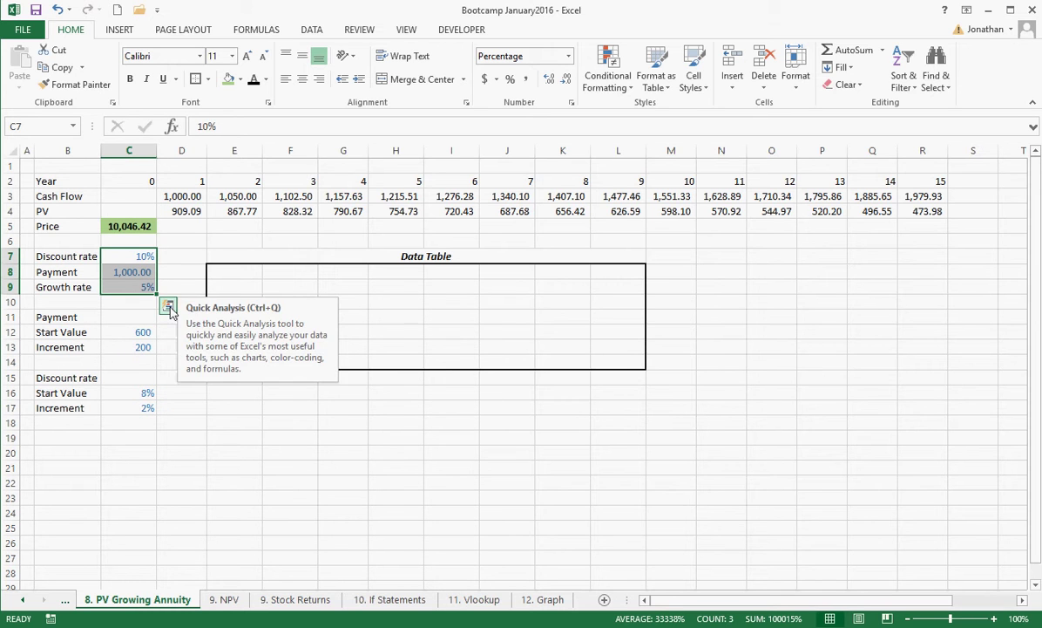
click(265, 81)
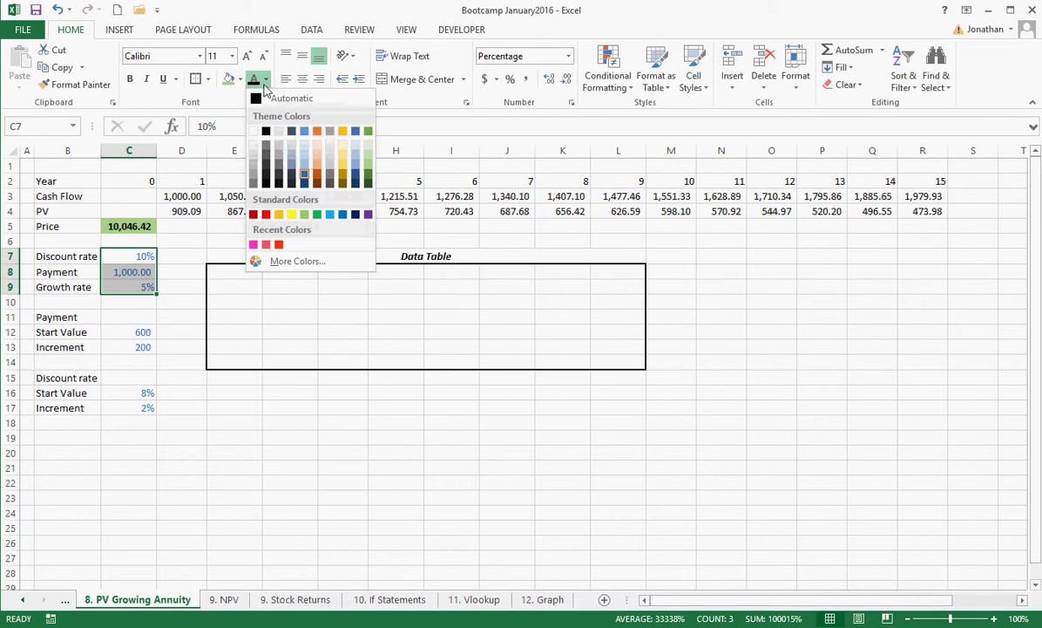
click(306, 175)
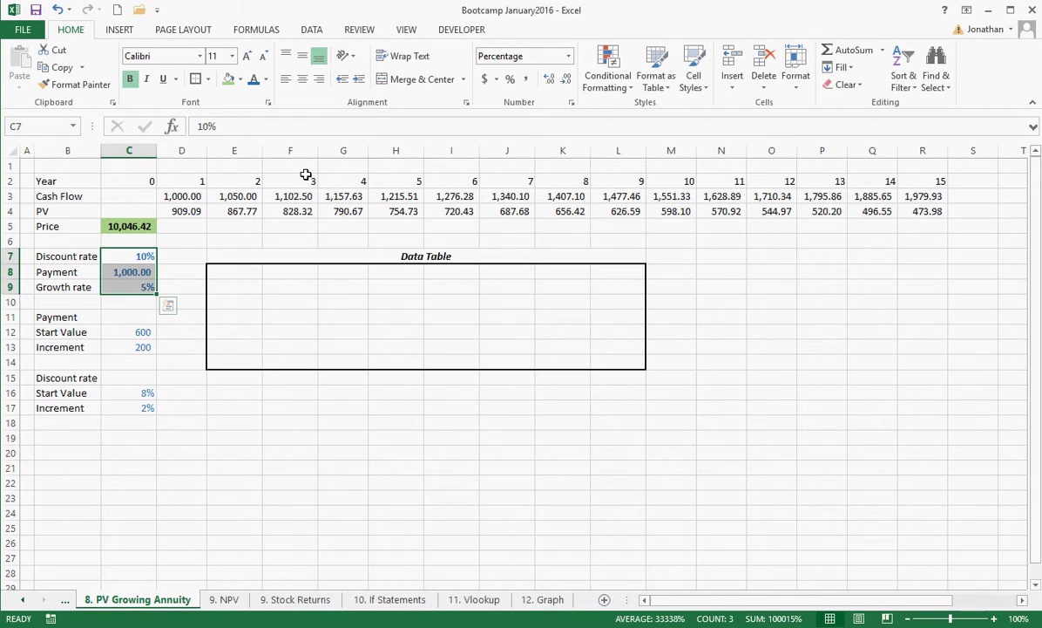
click(137, 335)
drag(137, 337, 137, 347)
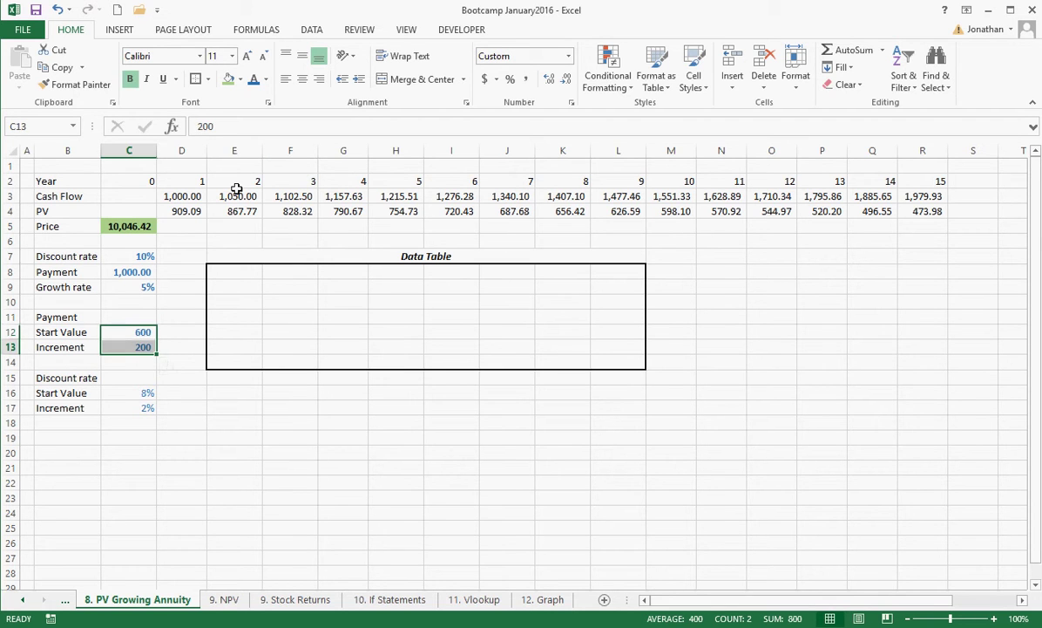
Bold the discount rate start value and increment in C16:C17
key(Down)
key(Down)
key(Down)
key(Down)
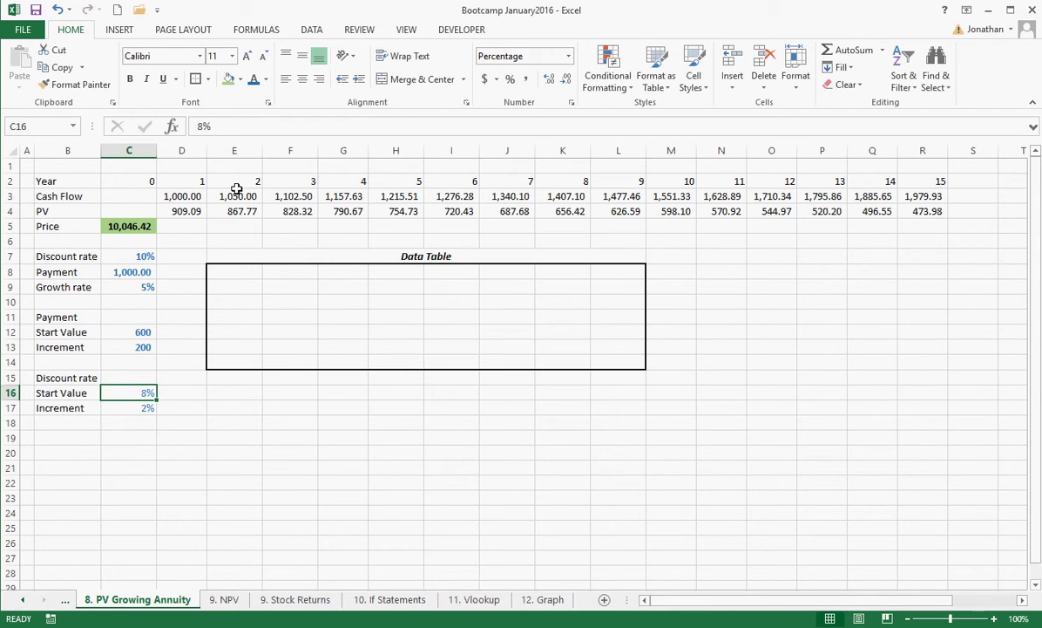
key(shift+Down)
key(shift+Down)
key(shift+Down)
key(shift+Down)
key(shift+Down)
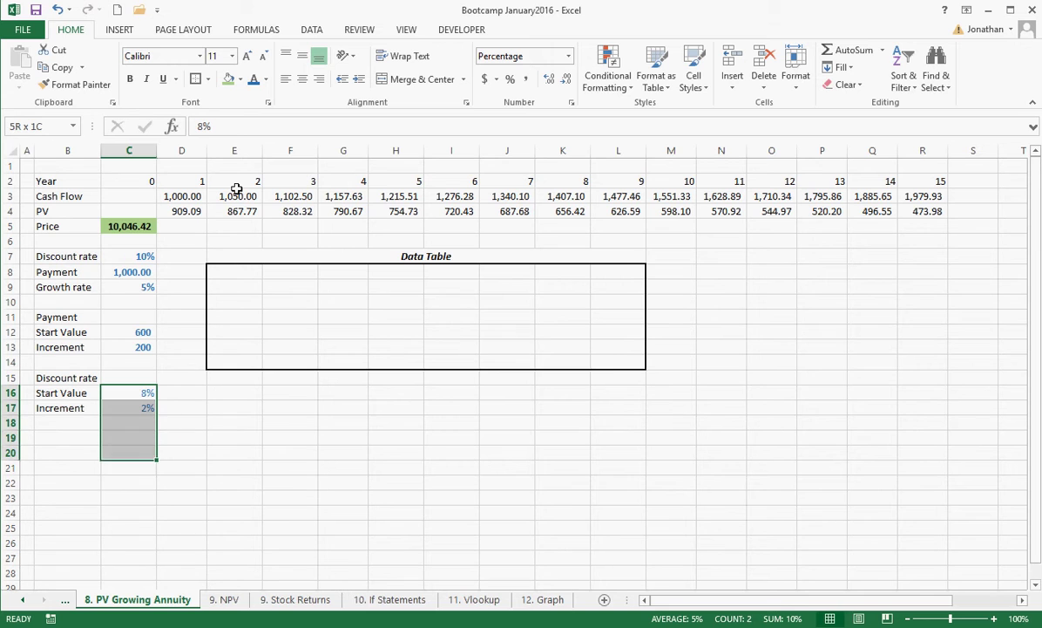
key(shift+Up)
key(shift+Up)
key(shift+Up)
key(shift+Up)
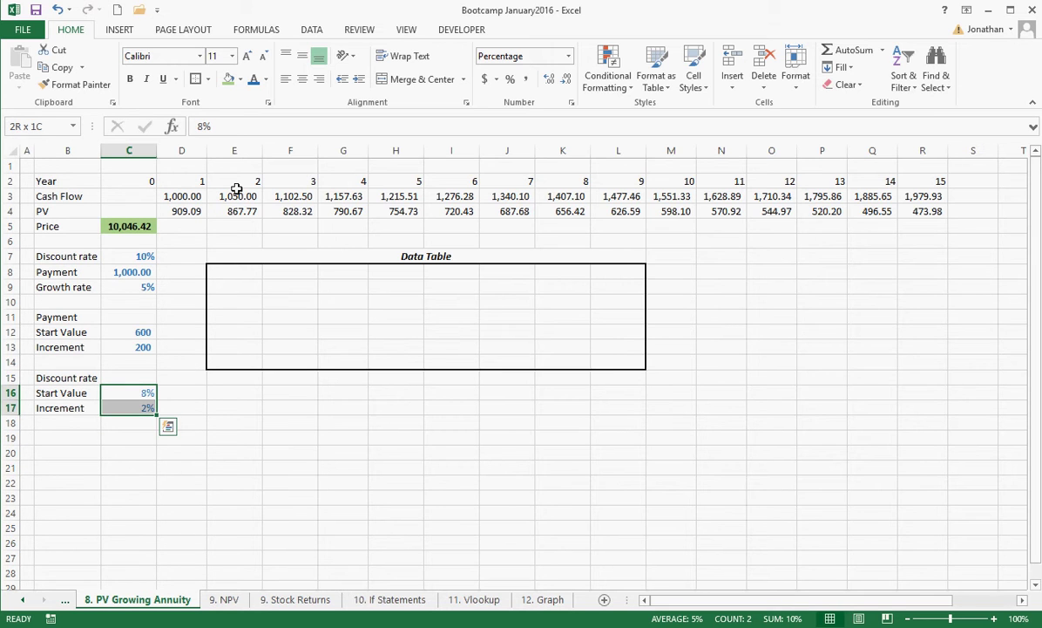
key(ctrl+b)
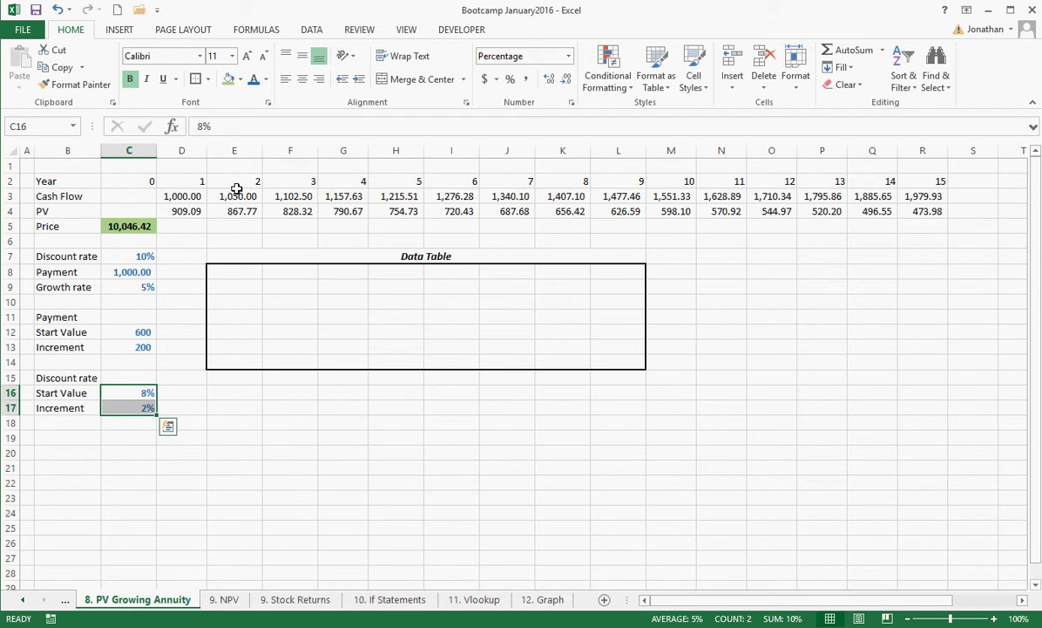
key(shift+Up)
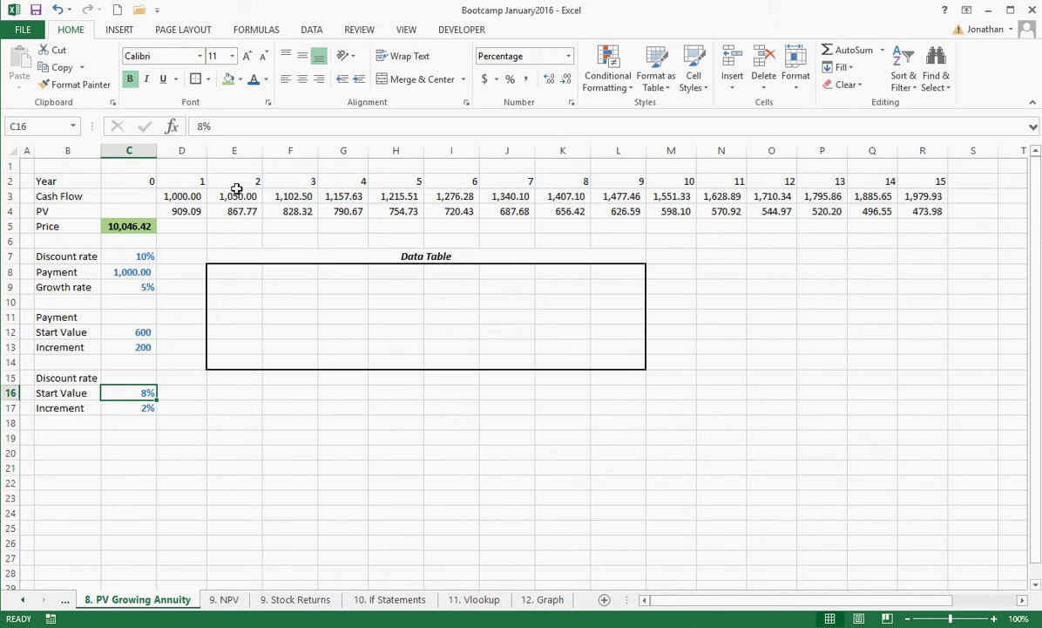
Change the font colour of all input values in C7:C17 to a dark blue theme colour
drag(144, 257, 149, 399)
click(266, 79)
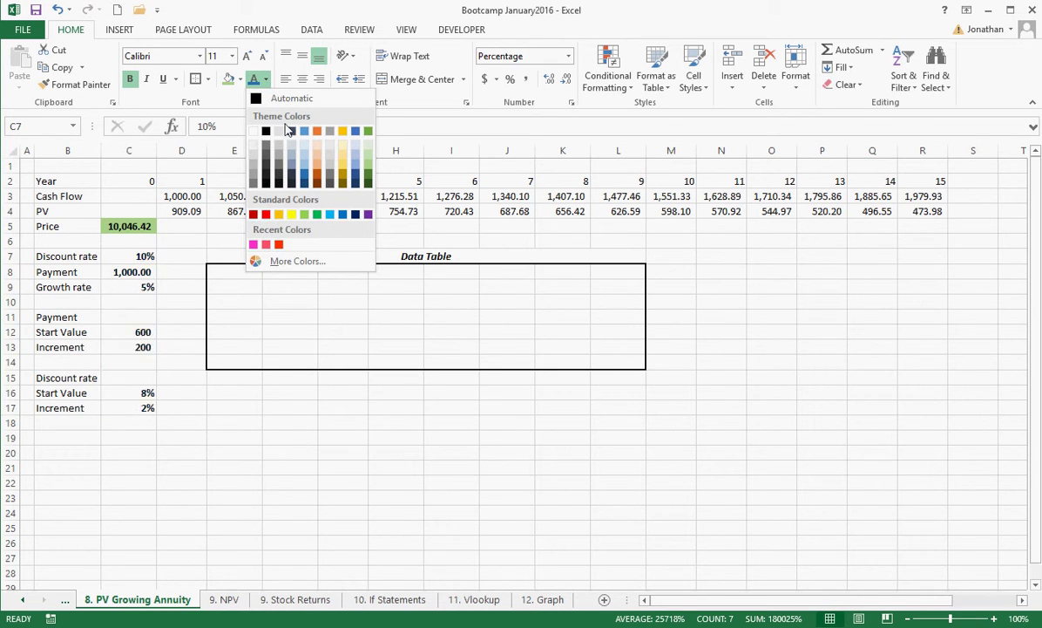
click(353, 177)
click(271, 298)
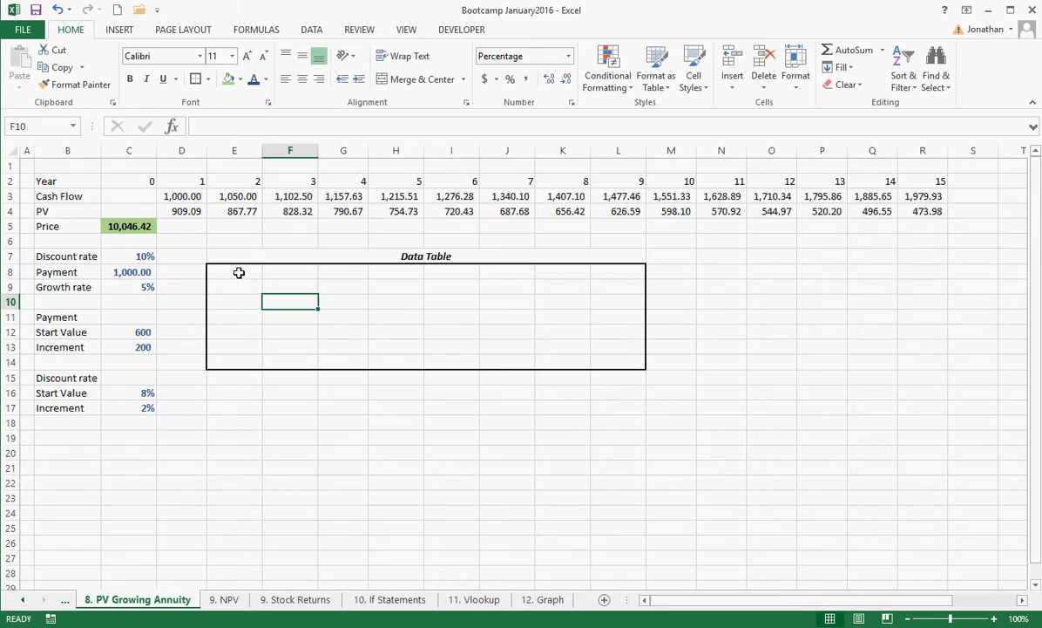
Examine the input cells C7:C17, the cash flow and PV cells, and the top row and first column of the data table frame
click(237, 272)
drag(139, 256, 150, 406)
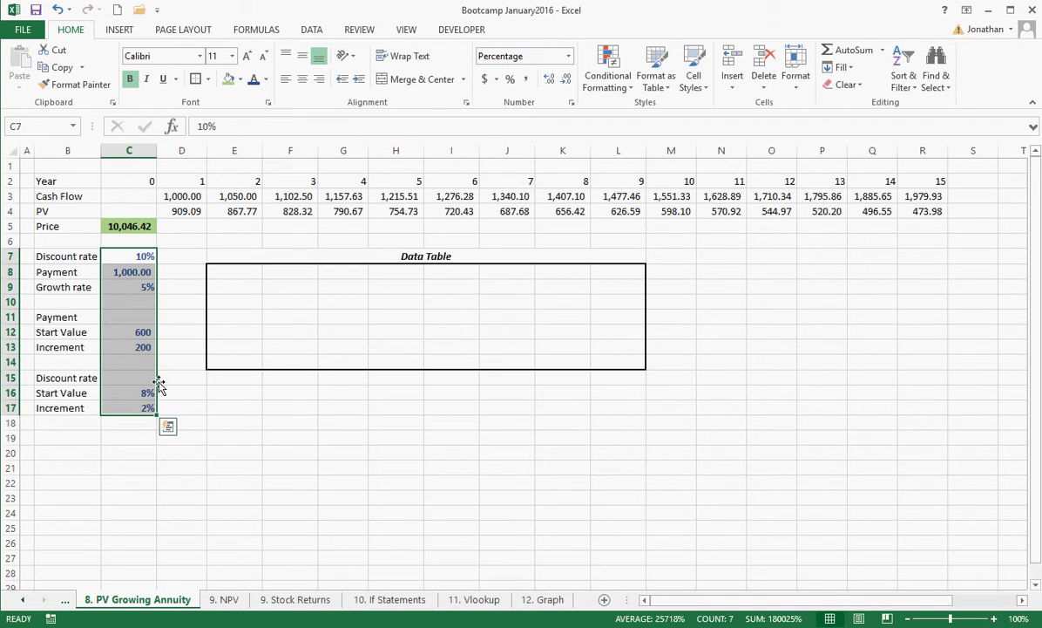
drag(183, 195, 298, 209)
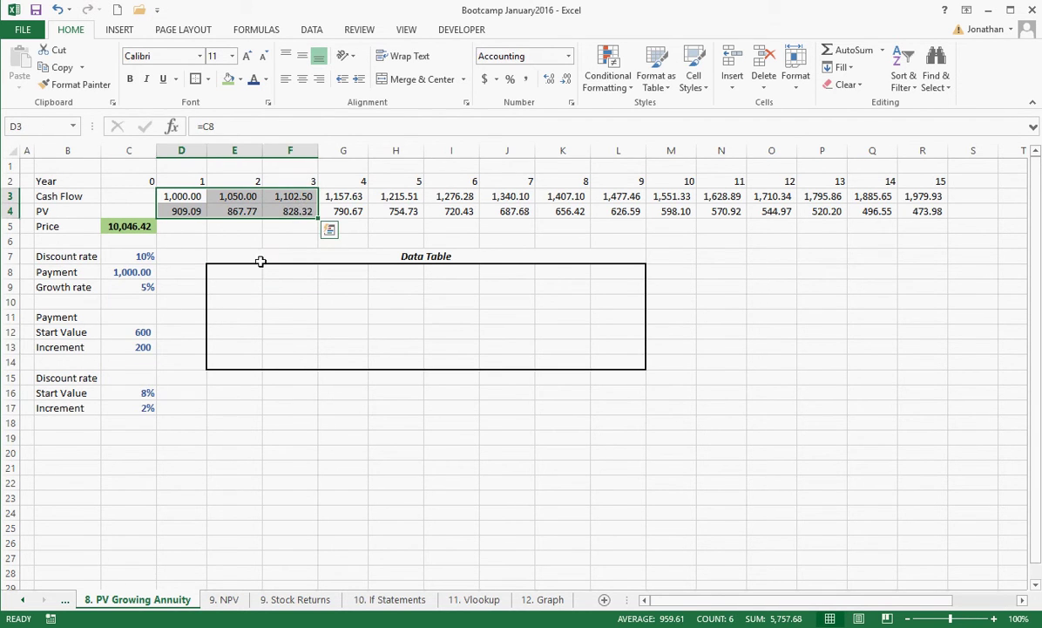
click(245, 275)
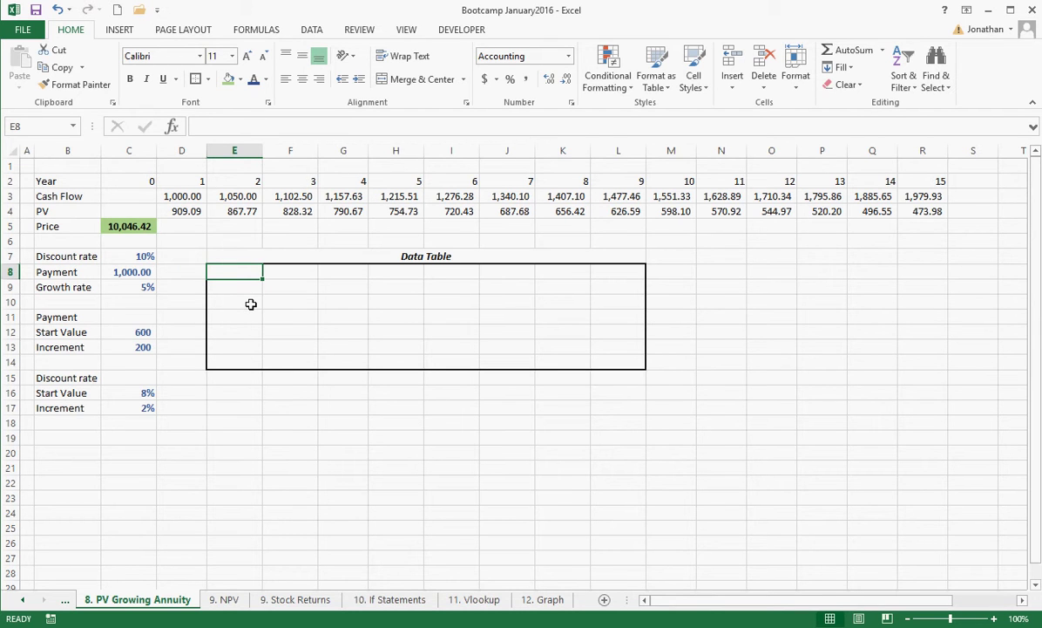
key(Right)
key(Right)
key(Right)
key(Right)
key(Right)
key(Right)
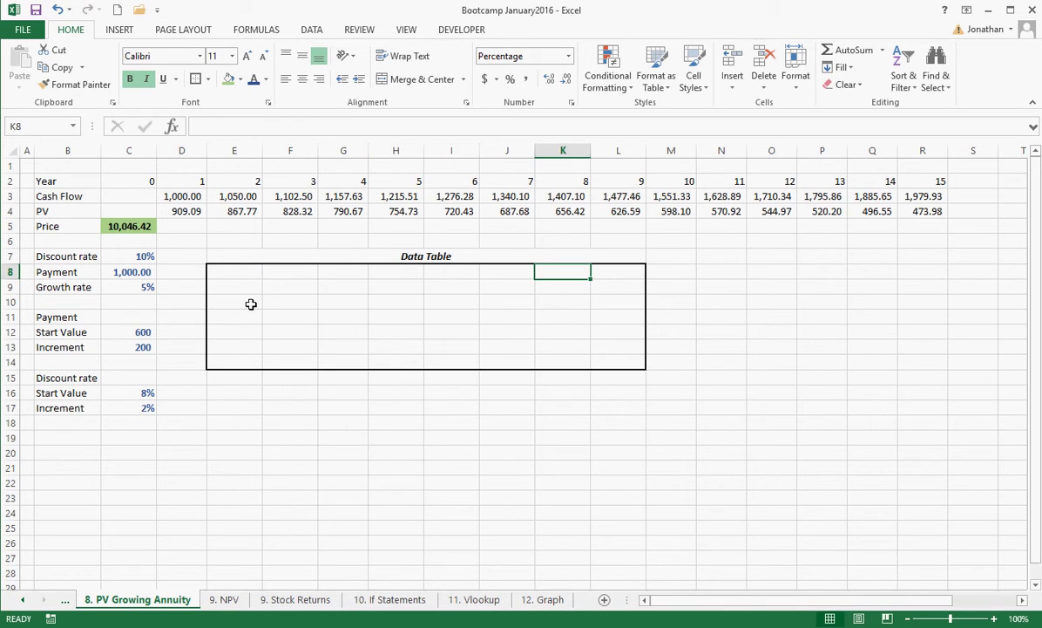
key(Right)
key(Left)
key(Left)
key(Left)
key(Left)
key(Left)
key(Left)
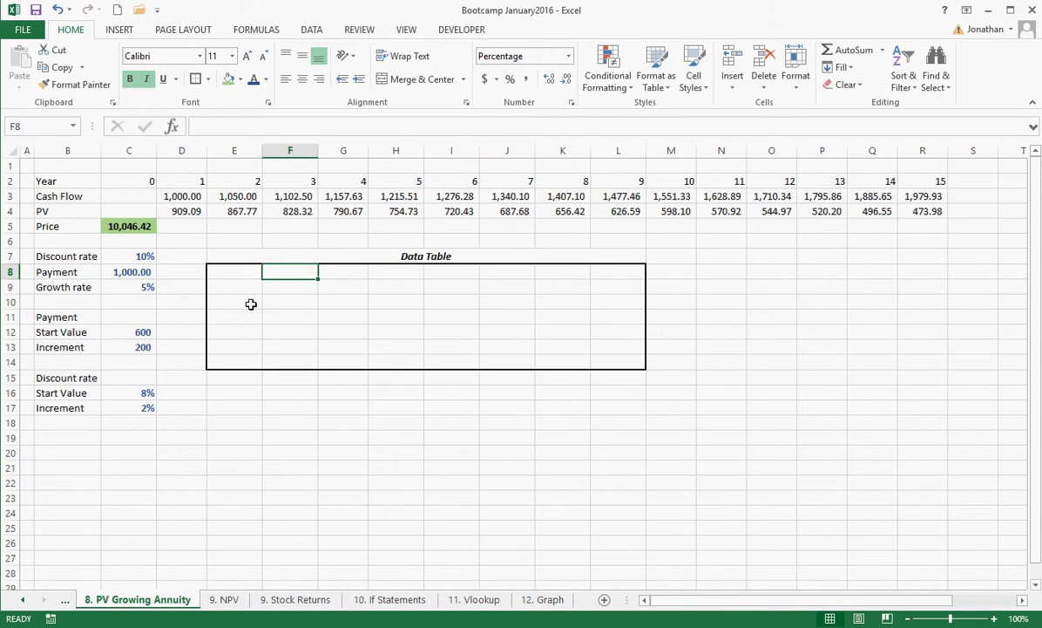
key(Left)
key(Down)
key(Down)
key(Down)
key(Down)
key(Down)
key(Down)
key(Up)
key(Up)
key(Up)
key(Up)
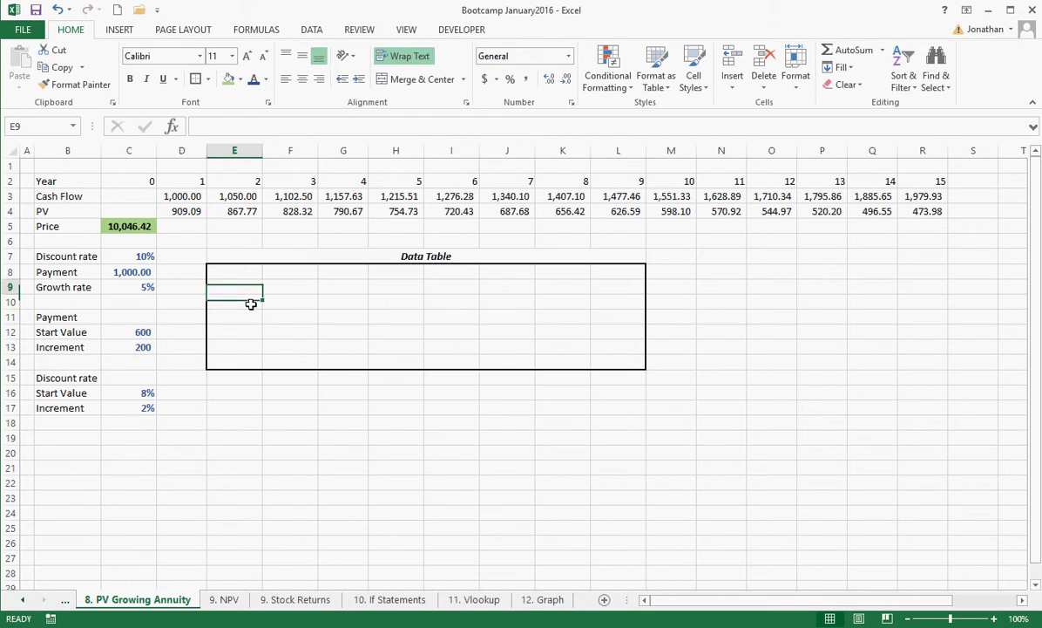
Link the data table's corner cell E8 to the price with =C5
key(Up)
key(Up)
text(=)
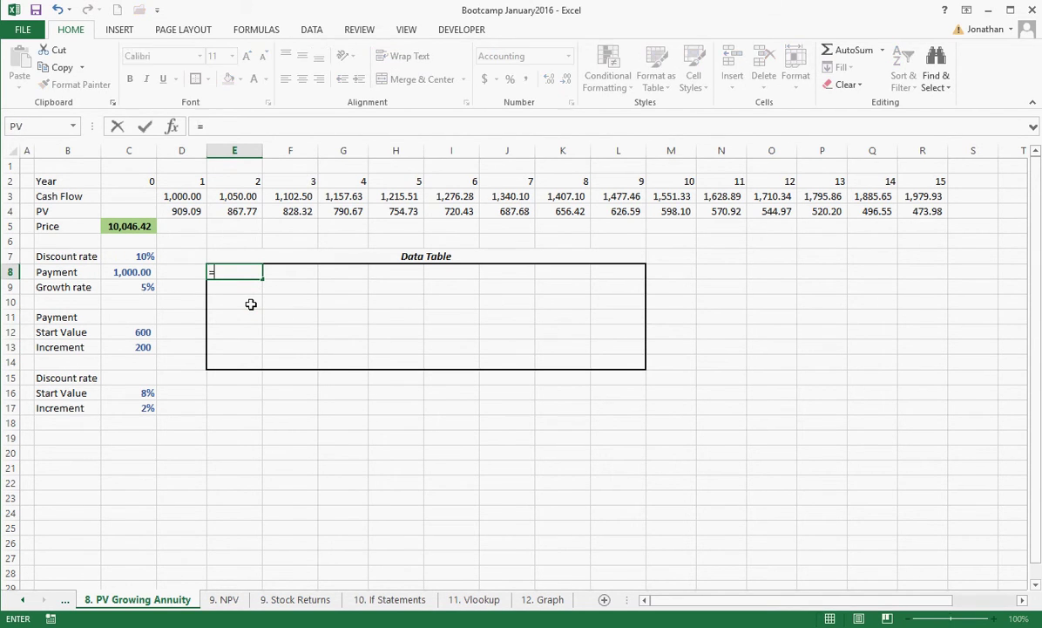
key(Left)
key(Left)
key(Up)
key(Up)
key(Up)
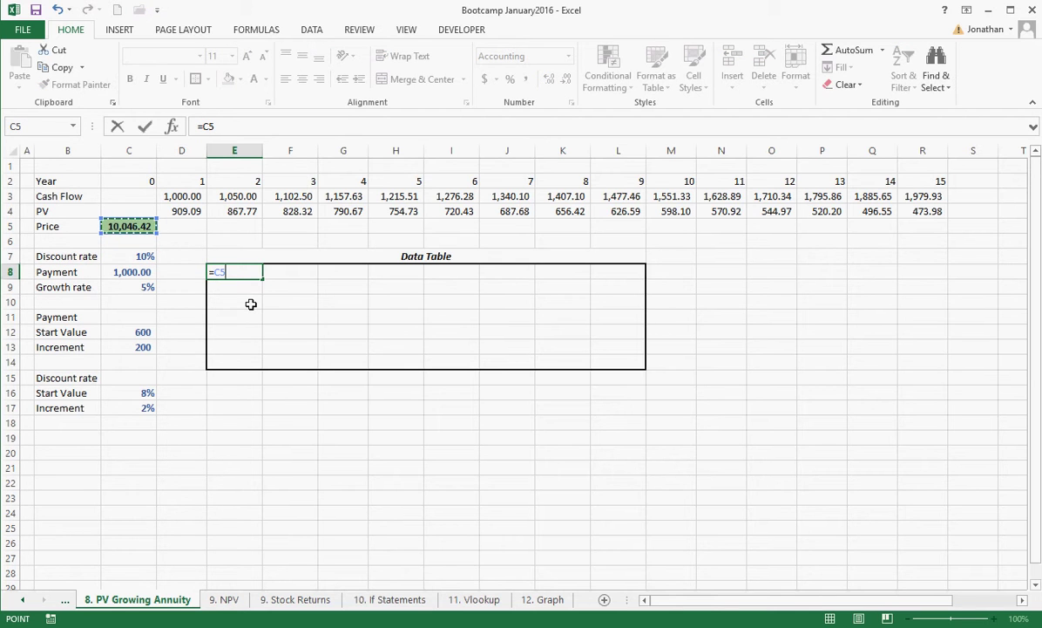
key(Return)
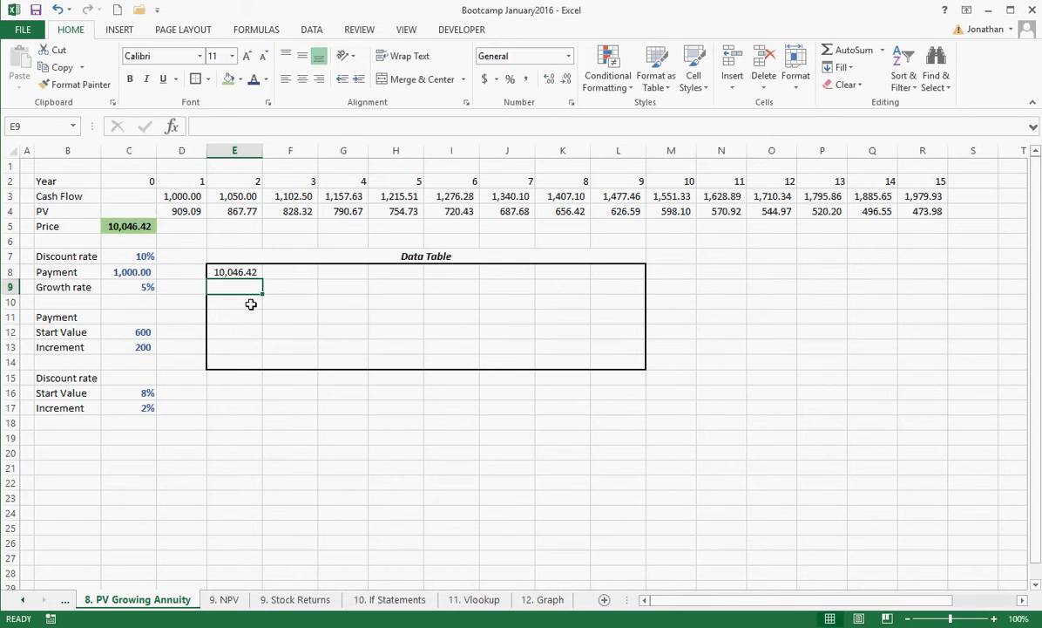
Try a 12% discount rate in C7 and set it back to 10%
click(142, 257)
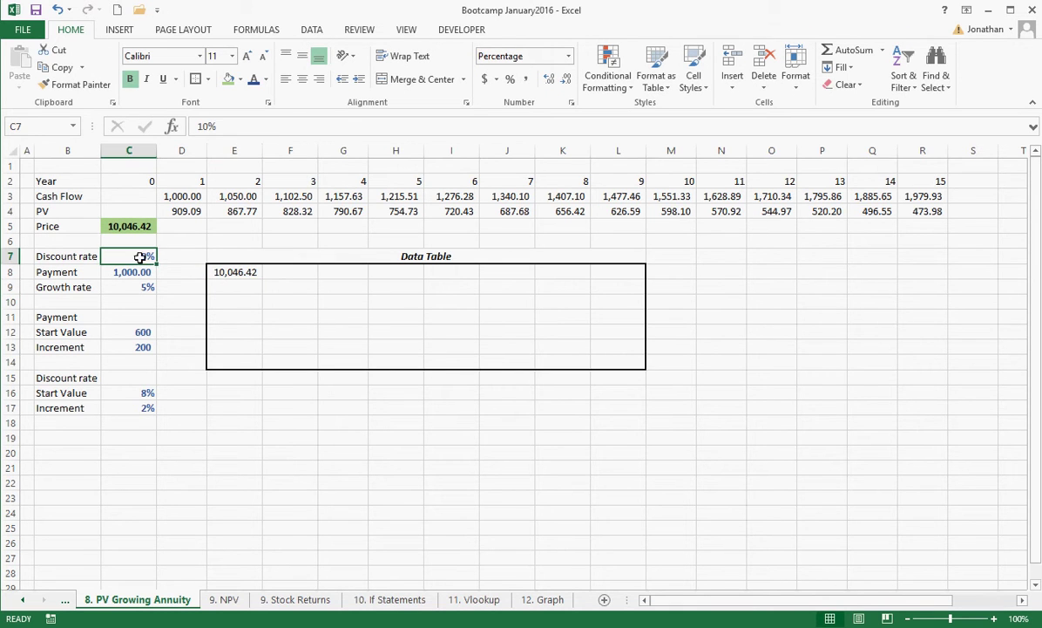
text(12)
key(Return)
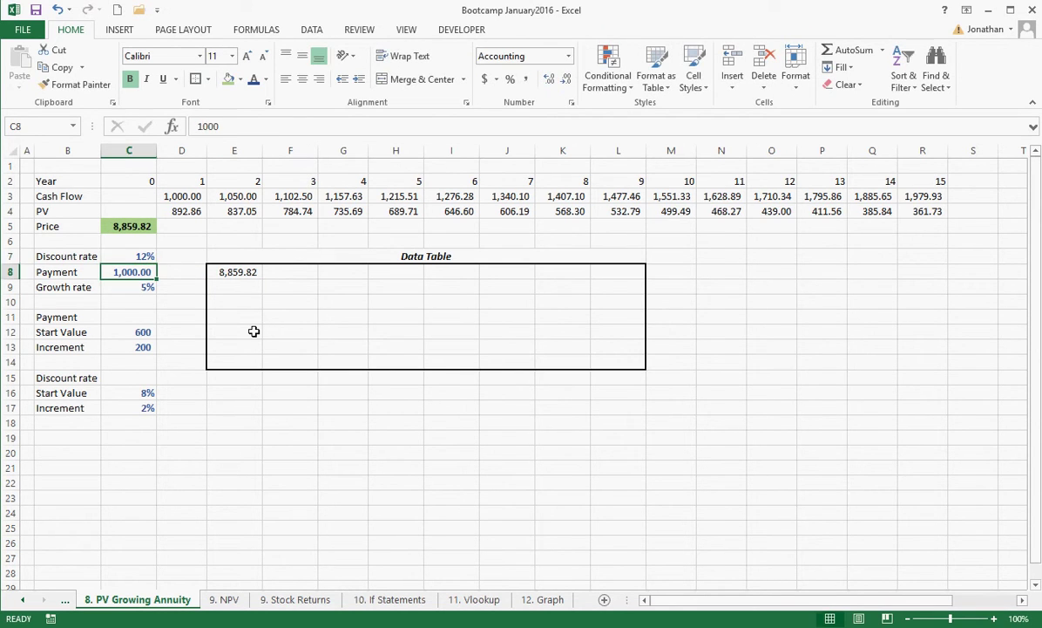
key(Up)
text(10)
key(Return)
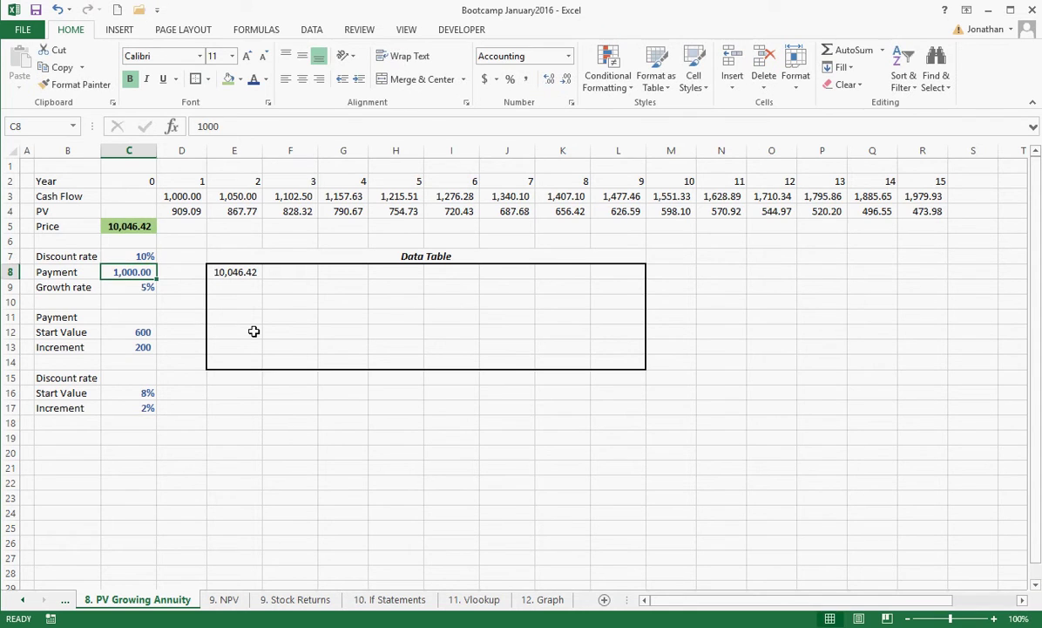
Try a payment of 1500 in C8 and set it back to 1000
text(1500)
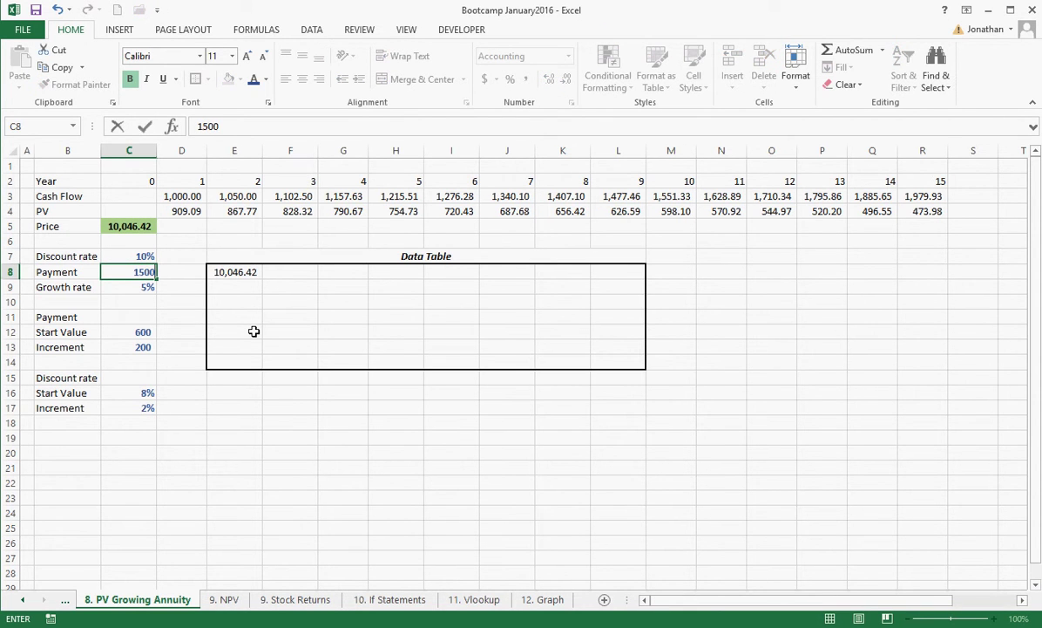
key(Return)
key(Up)
key(Up)
key(Down)
text(1)
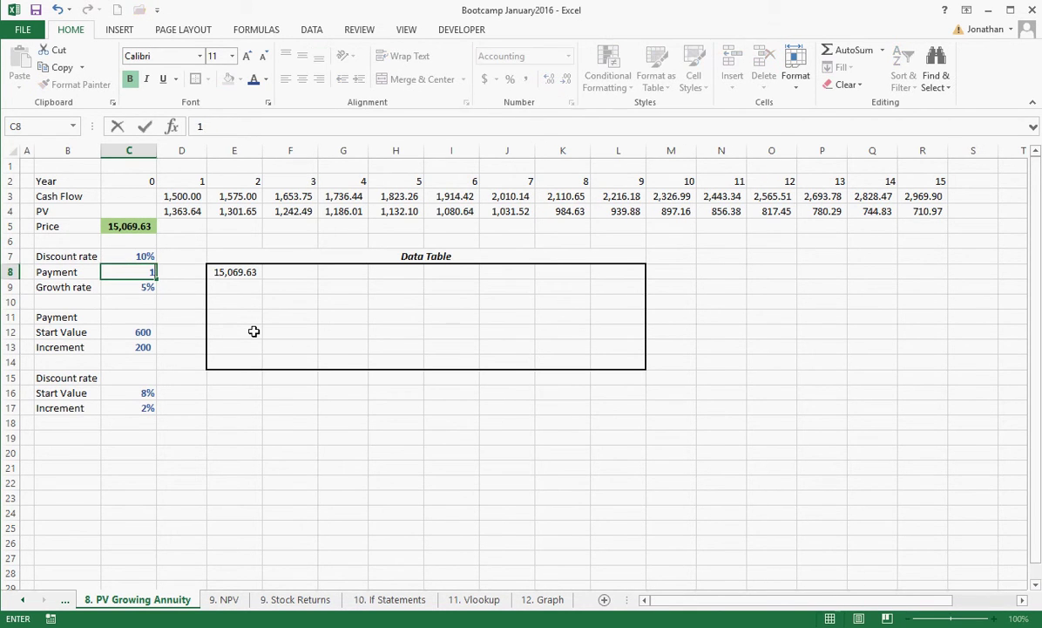
text(000)
key(Return)
key(Up)
key(Up)
key(Down)
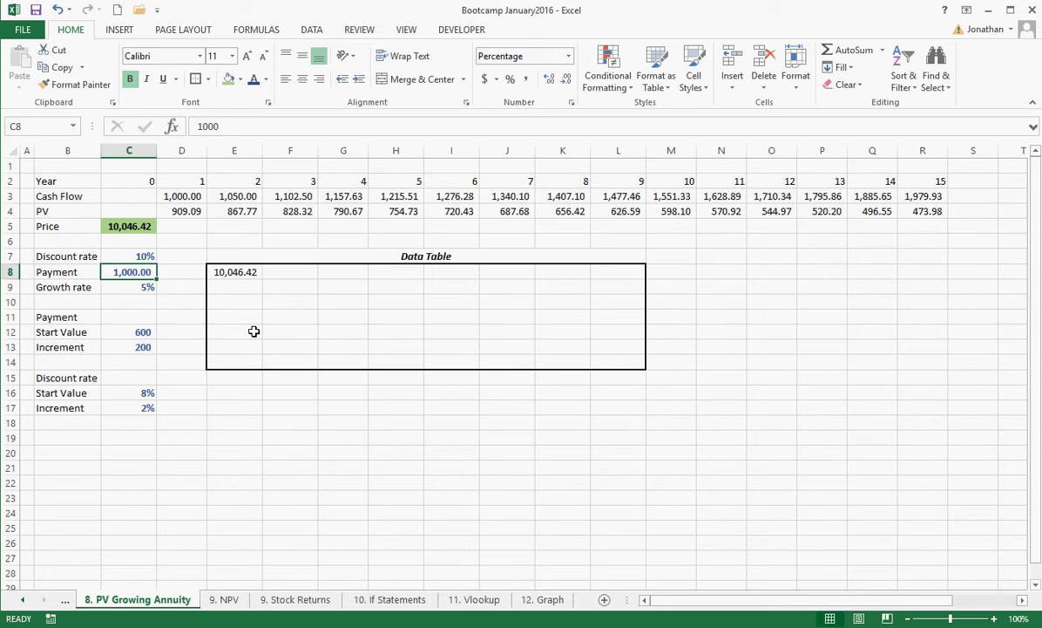
key(Up)
key(Down)
key(Down)
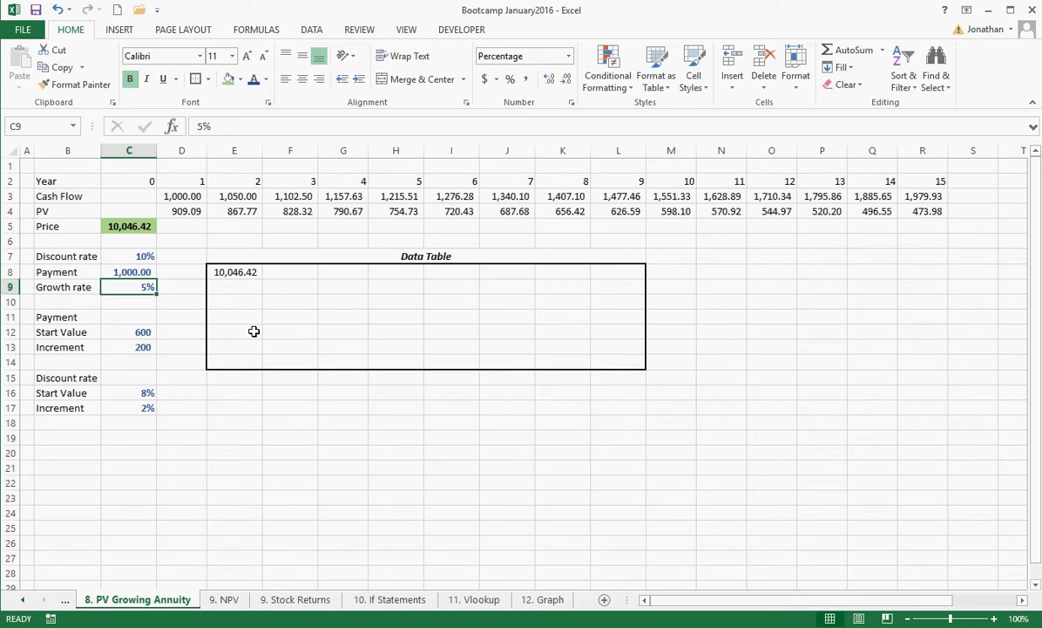
Enter =C7 in H8 to place the base discount rate in the data table's header row
key(Up)
key(Right)
key(Right)
key(Right)
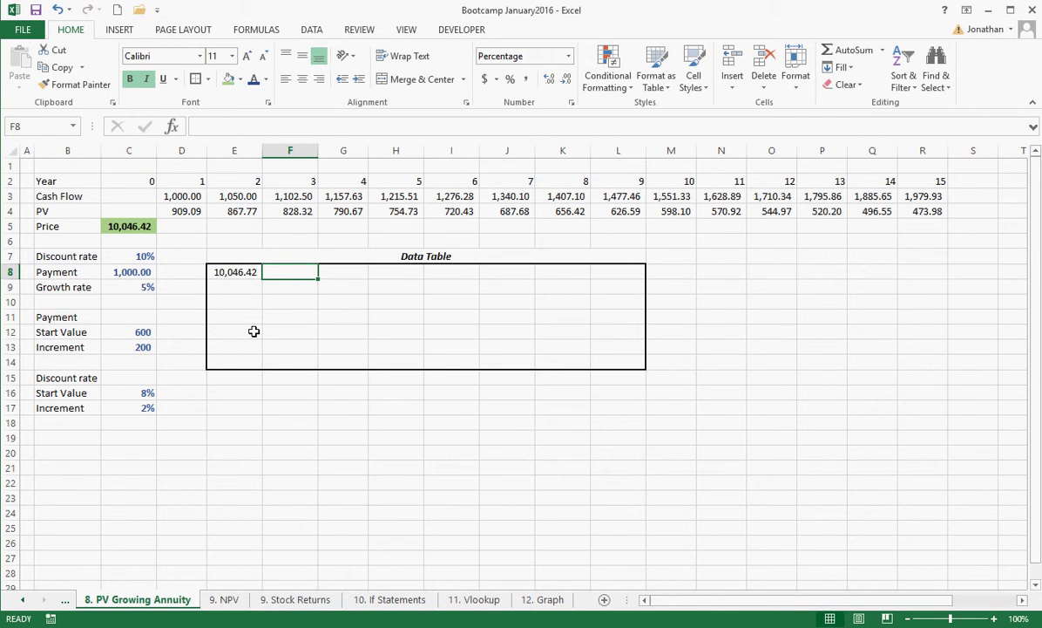
key(Right)
key(Right)
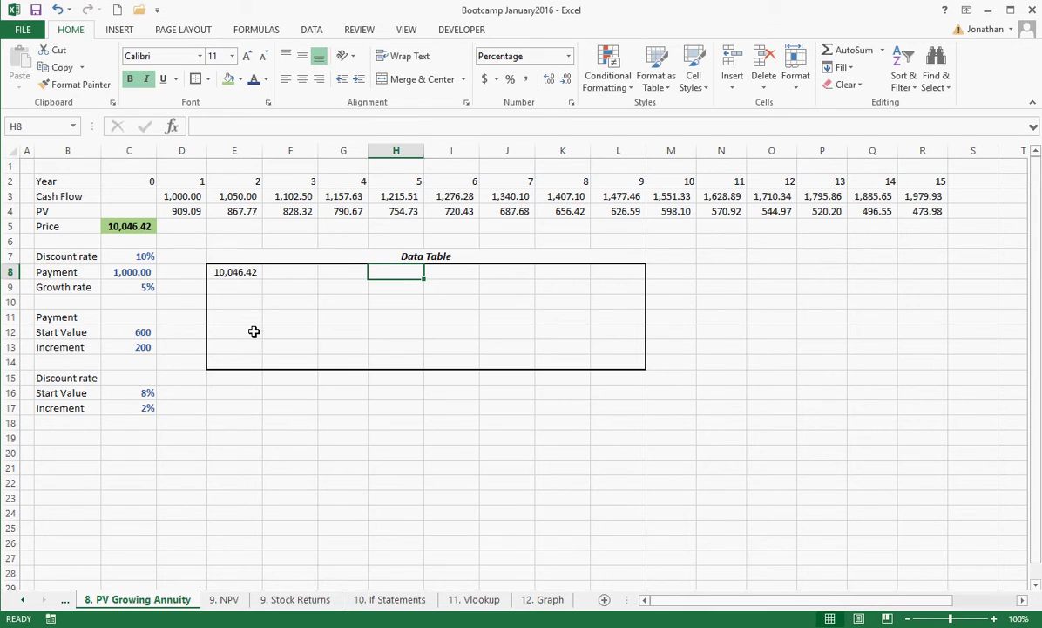
text(=)
click(126, 258)
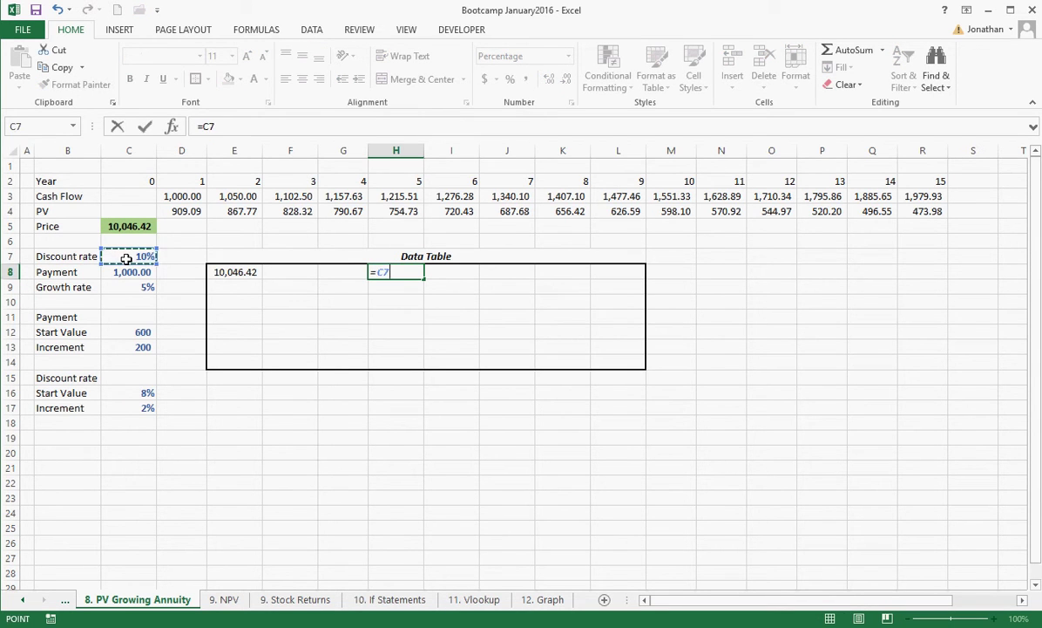
key(Return)
Enter =H8+.02 in I8 and fill the formula across the data table's header row through L8
key(Up)
key(Right)
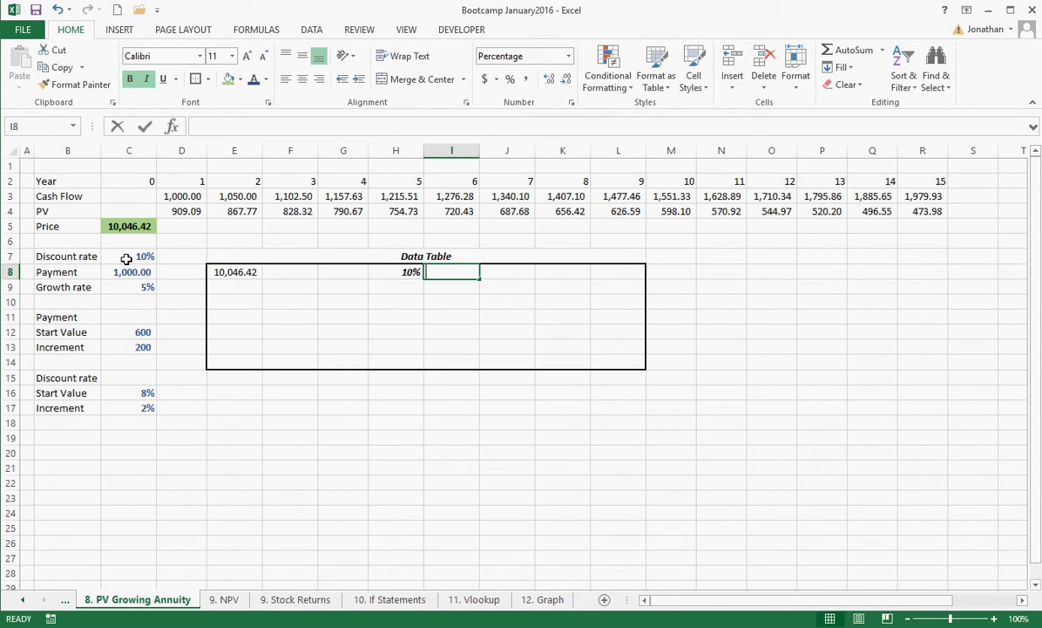
text(=)
key(Left)
text(+.0)
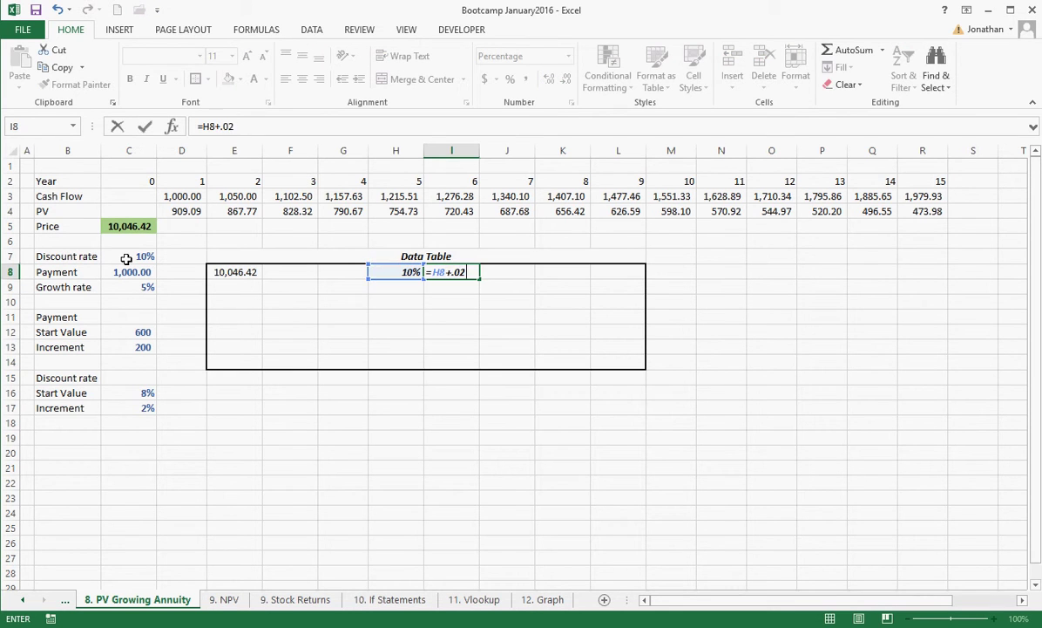
text(2)
key(Return)
click(399, 274)
click(466, 276)
drag(479, 279, 633, 282)
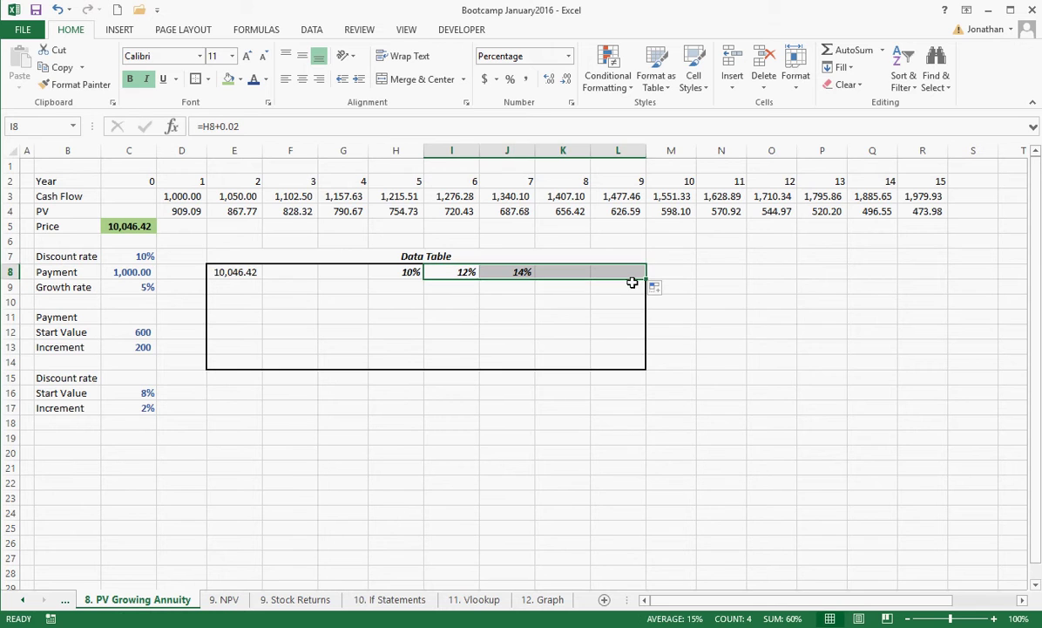
Enter =H8-.02 in G8 and fill the formula back across the data table's header row to F8
click(363, 271)
text(=)
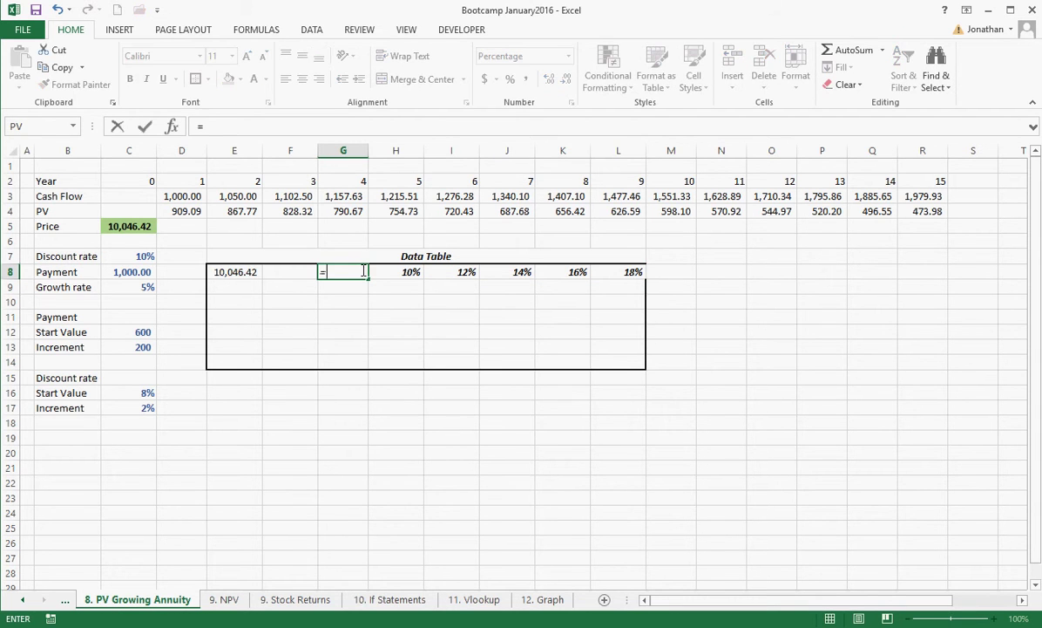
key(Right)
text(-)
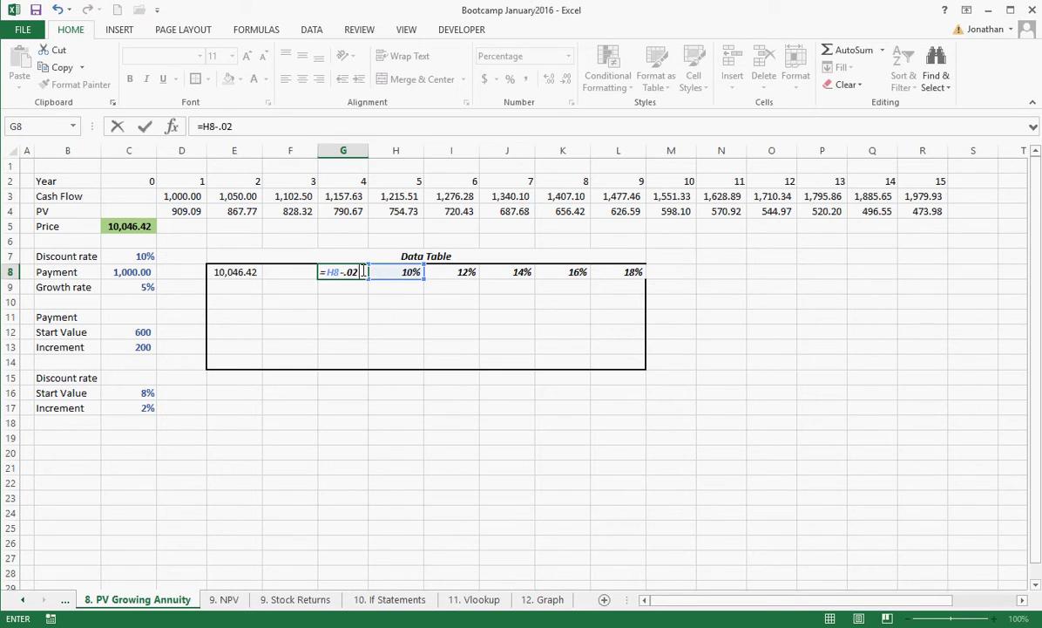
key(Return)
click(359, 271)
drag(368, 278, 269, 285)
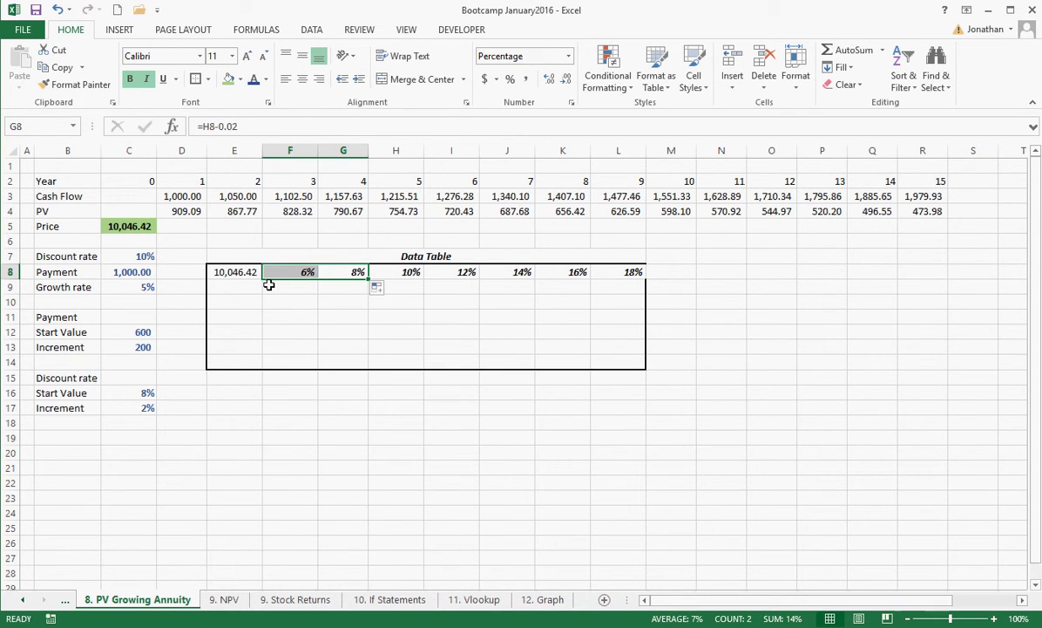
Enter =C8 in E11 as the base payment of the data table's first column and make its text horizontal
click(241, 319)
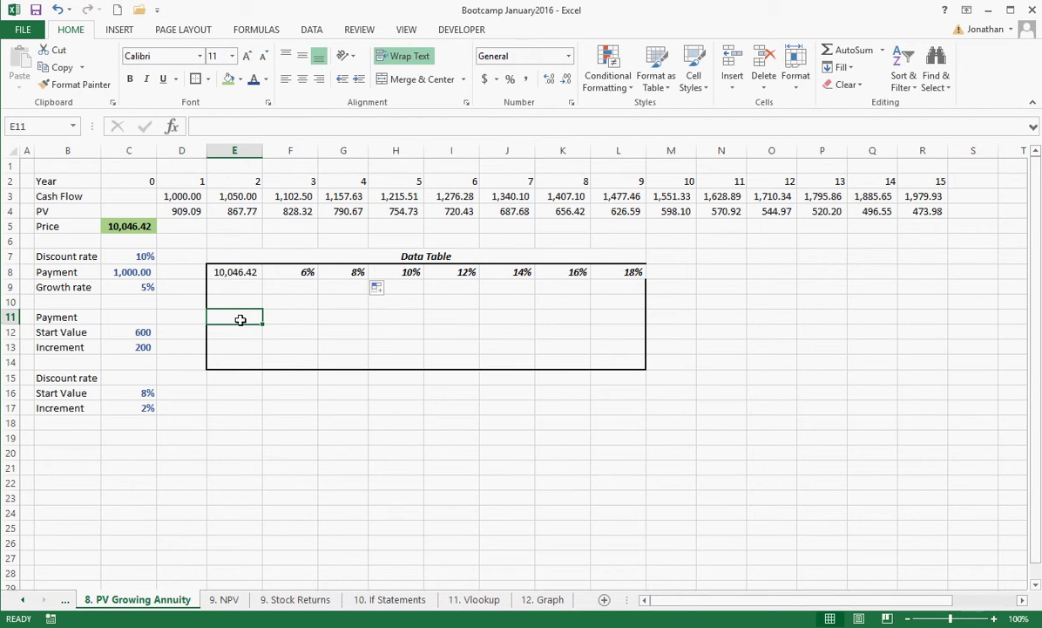
text(=)
click(142, 273)
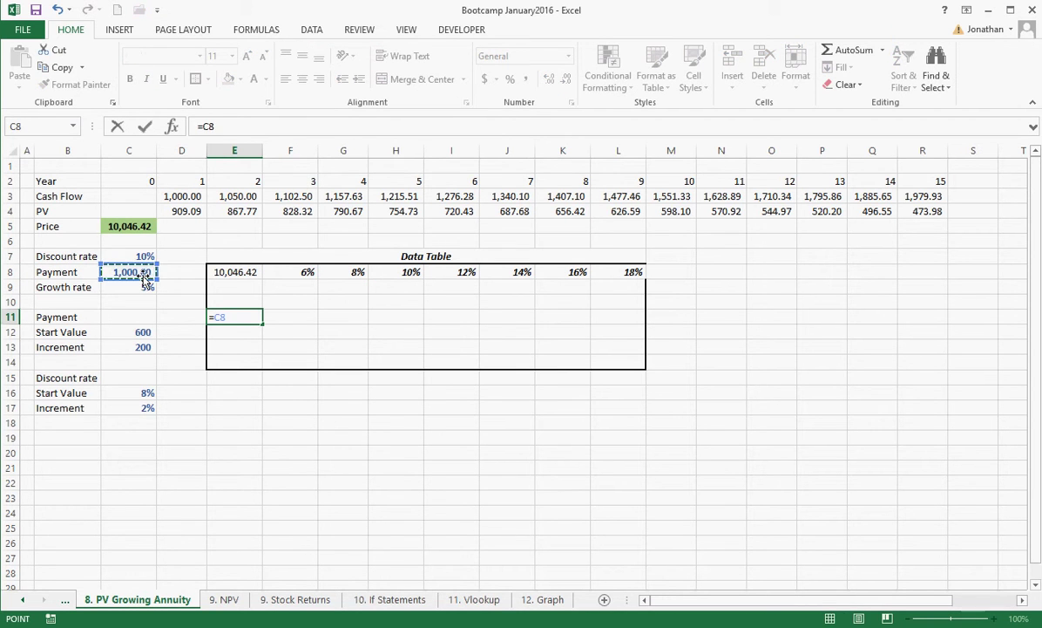
key(Return)
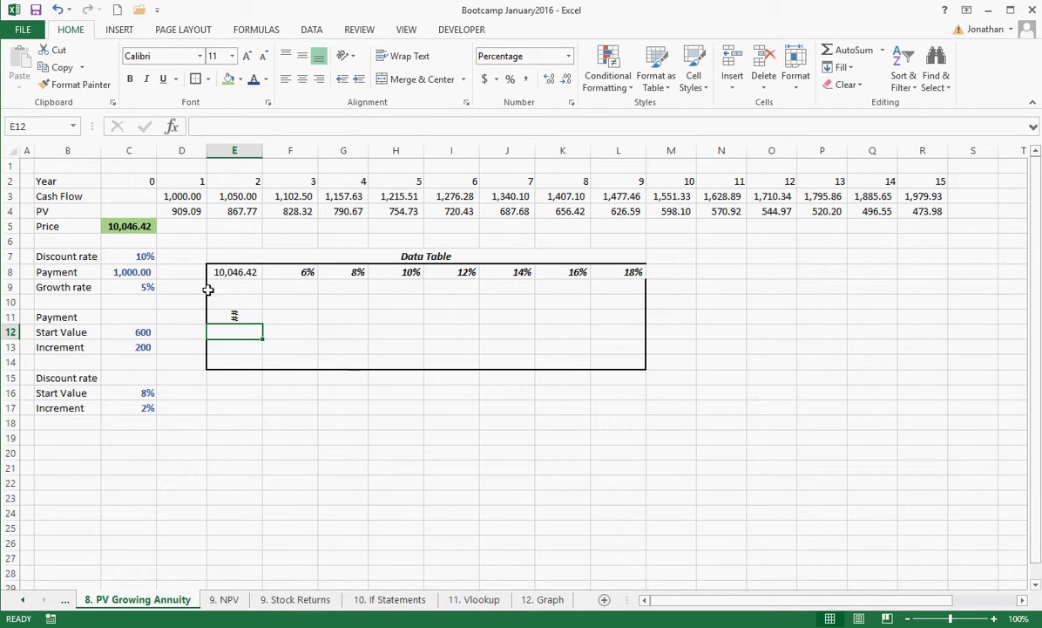
click(234, 315)
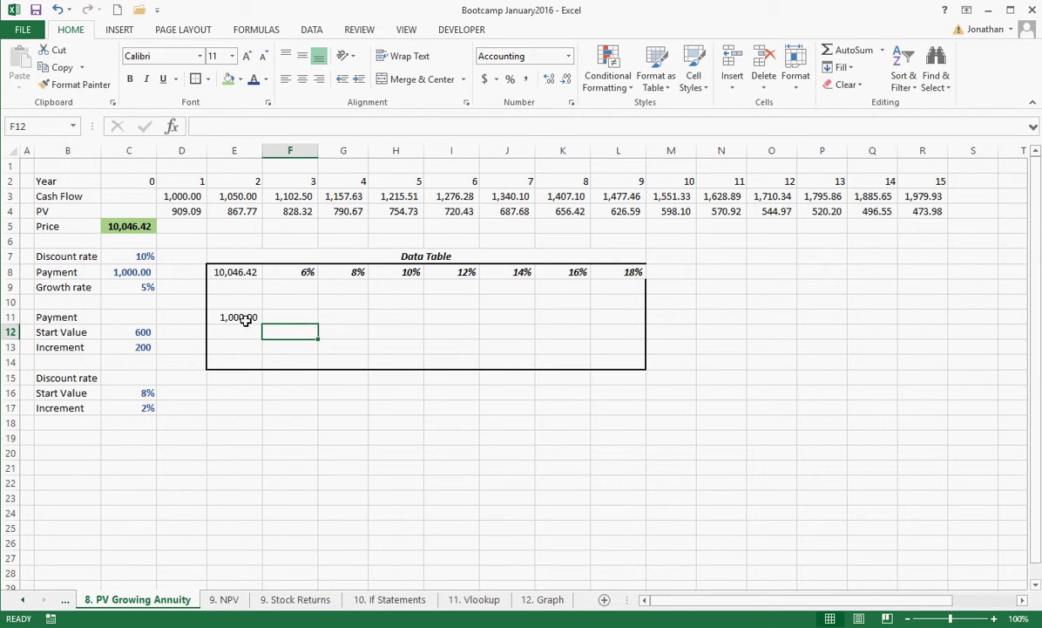
click(244, 318)
key(Right)
key(Left)
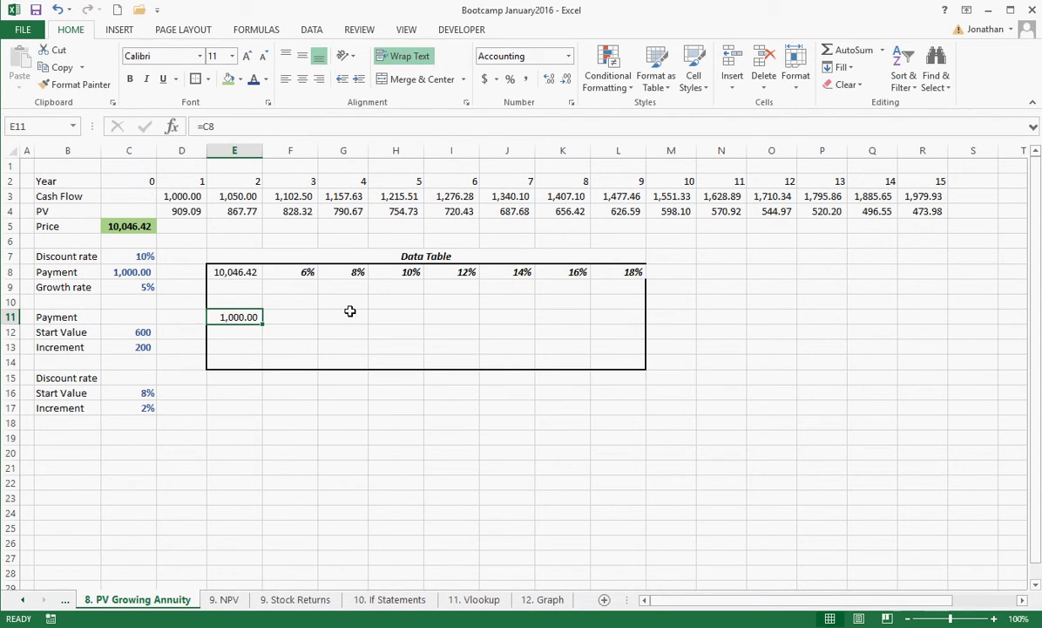
key(Left)
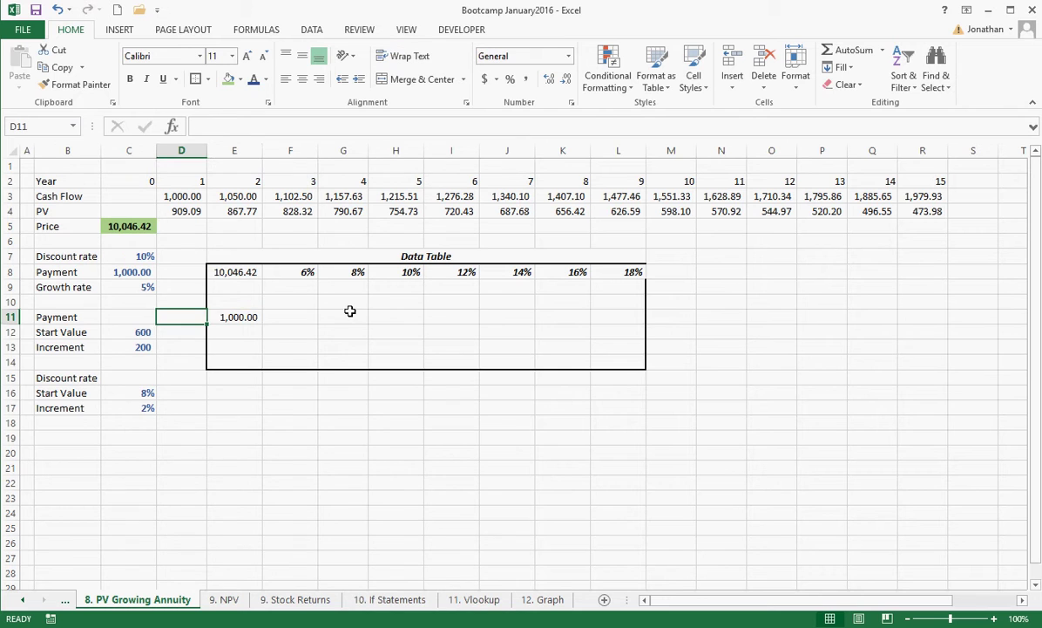
click(142, 272)
Enter =E11-200 in E10 for the payment one increment below the base
click(239, 300)
text(=)
key(Down)
text(-)
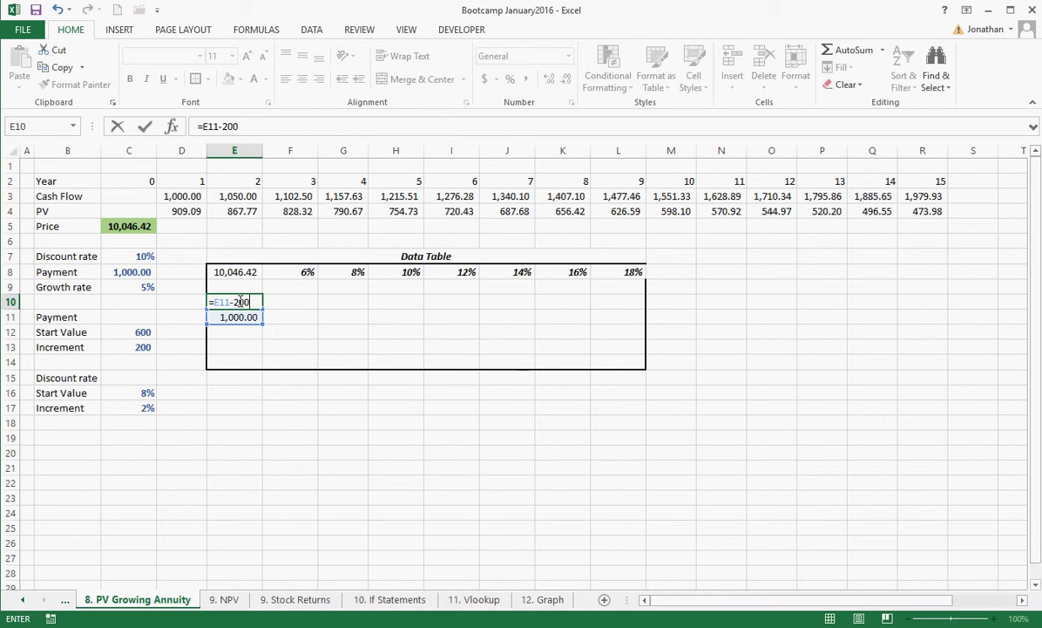
key(Return)
Try rotating the text of E9:E10 upward, and undo the rotation
click(239, 300)
drag(233, 289, 245, 304)
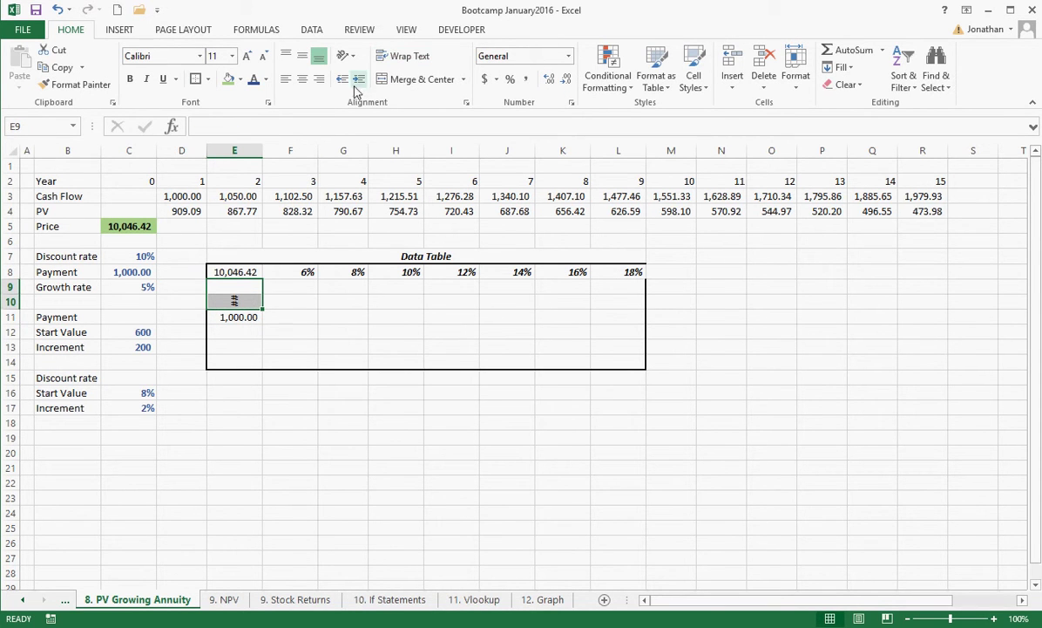
click(352, 58)
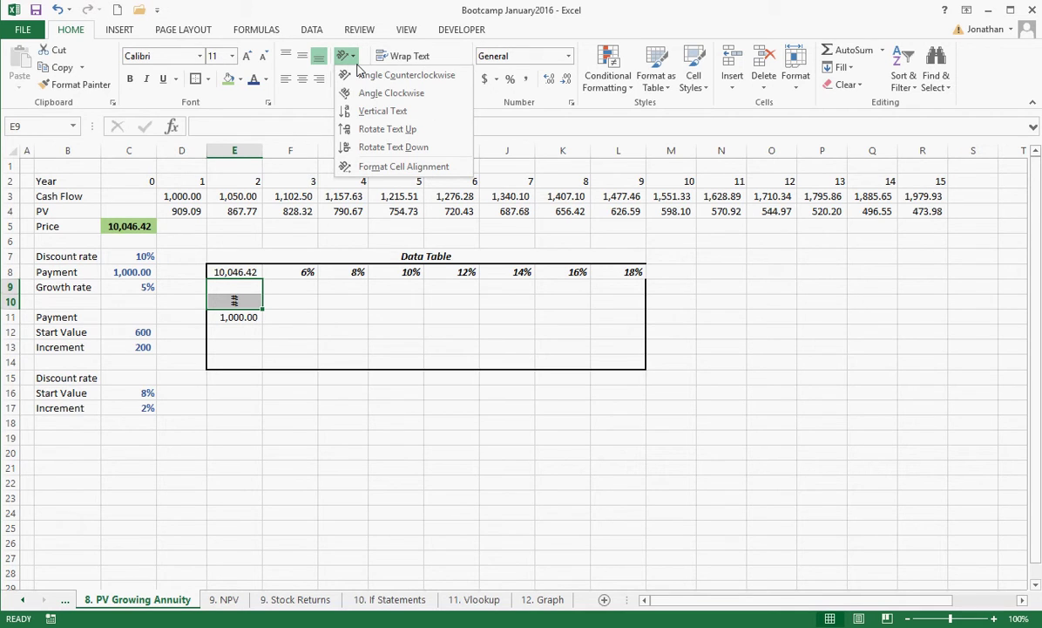
click(376, 129)
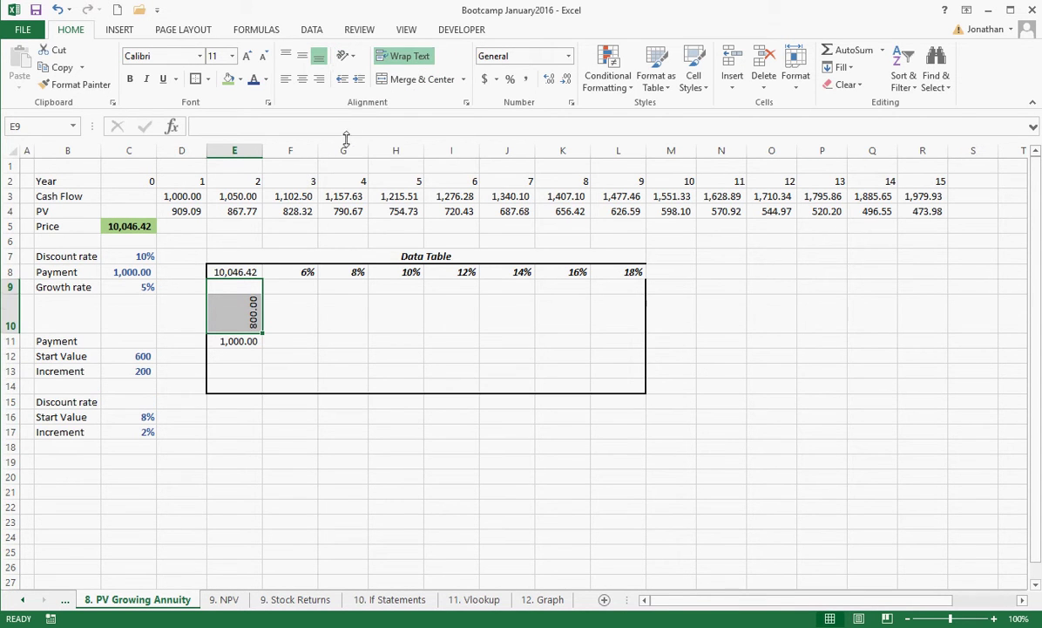
key(ctrl+z)
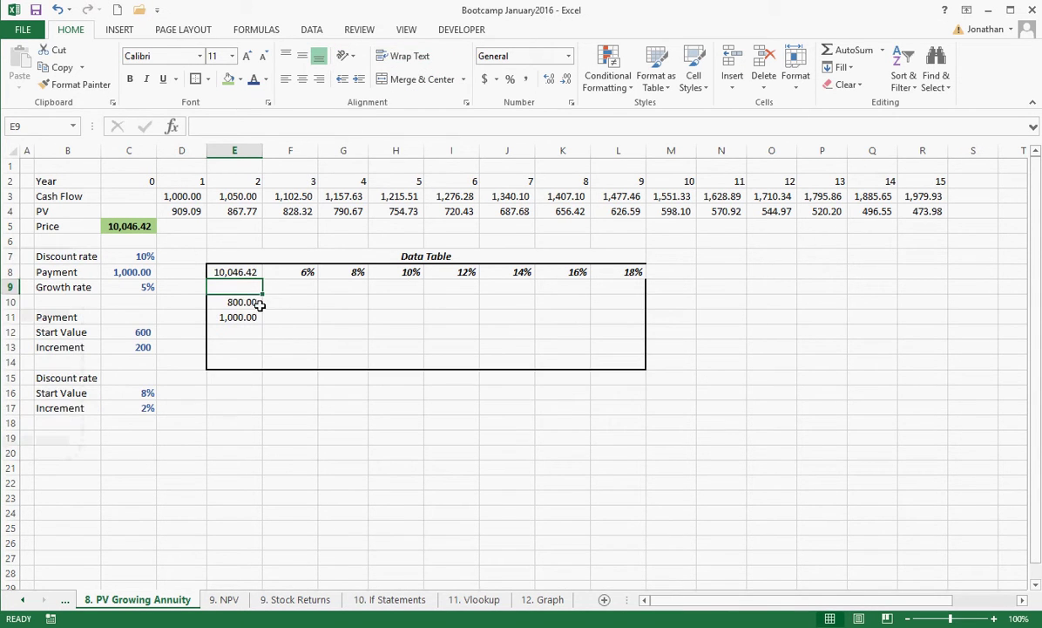
Re-enter the formula =E11-200 in E10 of the data table's payment column
click(252, 305)
drag(261, 311, 261, 287)
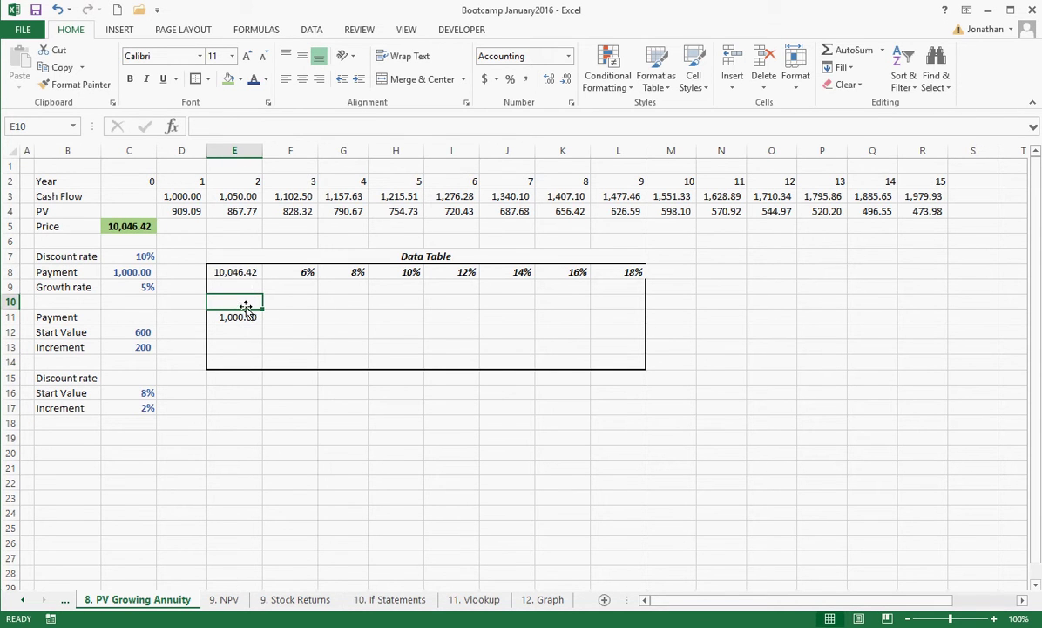
text(=)
key(Down)
text(-200)
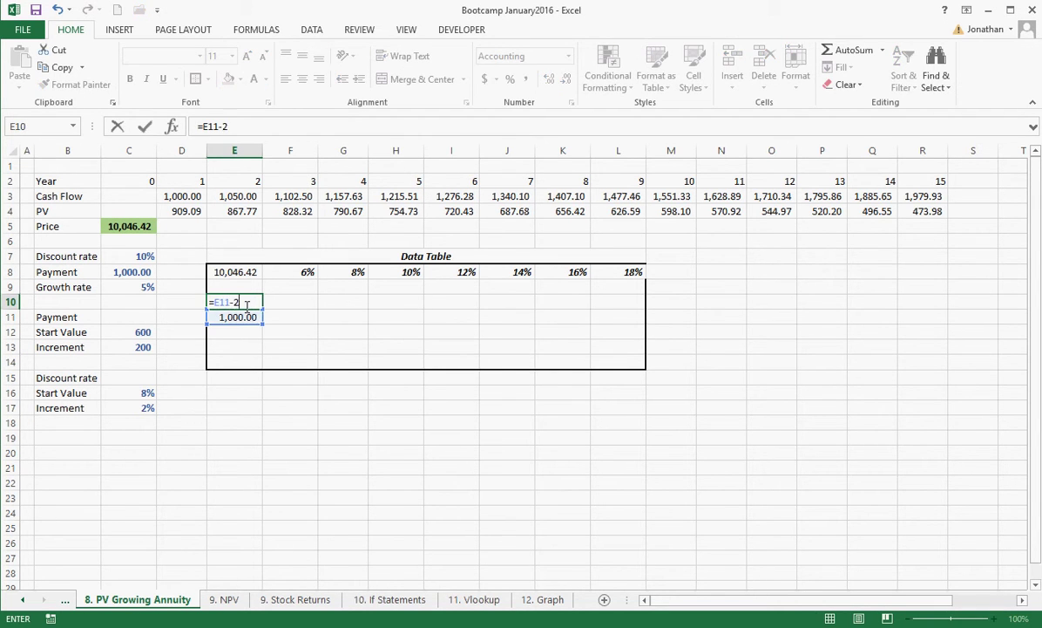
key(Return)
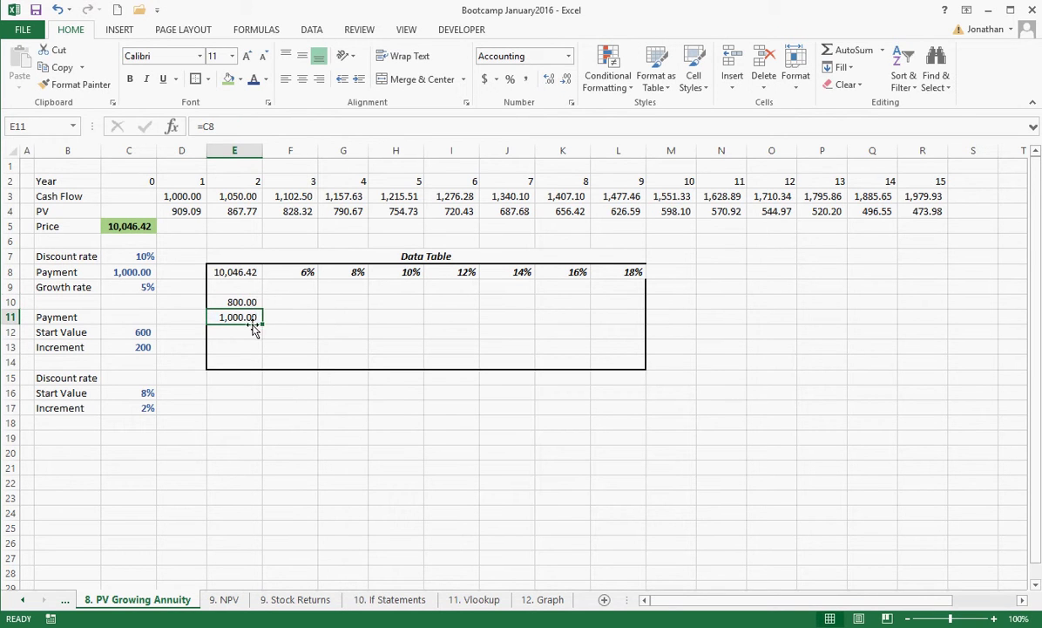
Enter =E11+200 in E12 and fill the formula down the payment column through E14
click(253, 330)
text(=)
key(Up)
text(+200)
key(Return)
click(254, 332)
drag(261, 339, 264, 360)
Fill the payment decrement formula from E10 up into E9, undoing any accidental clearing of E10
click(259, 302)
drag(262, 310, 268, 292)
click(253, 291)
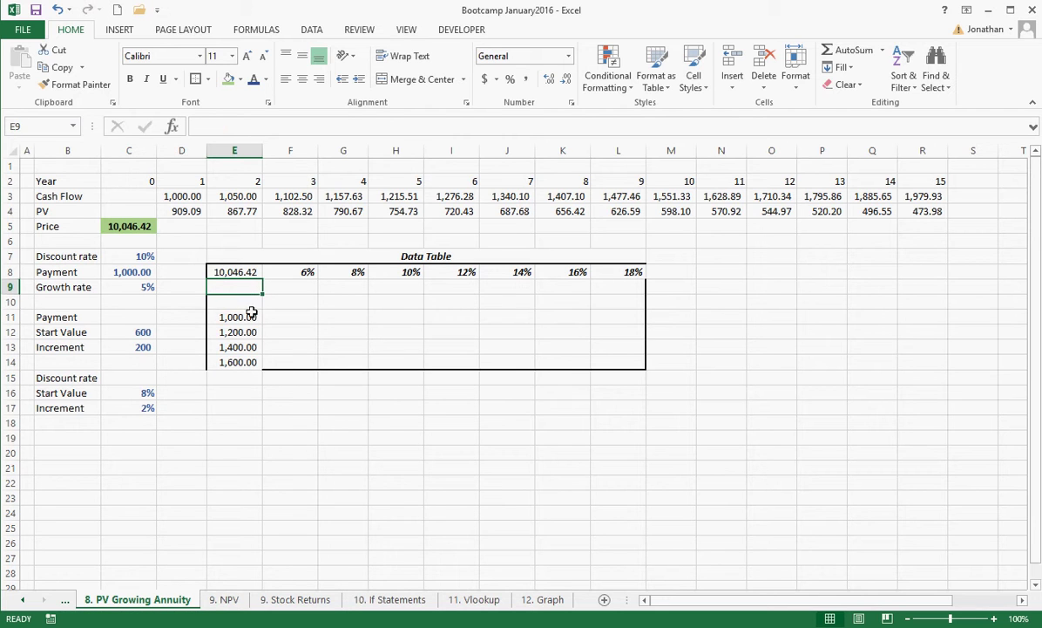
click(253, 315)
click(251, 302)
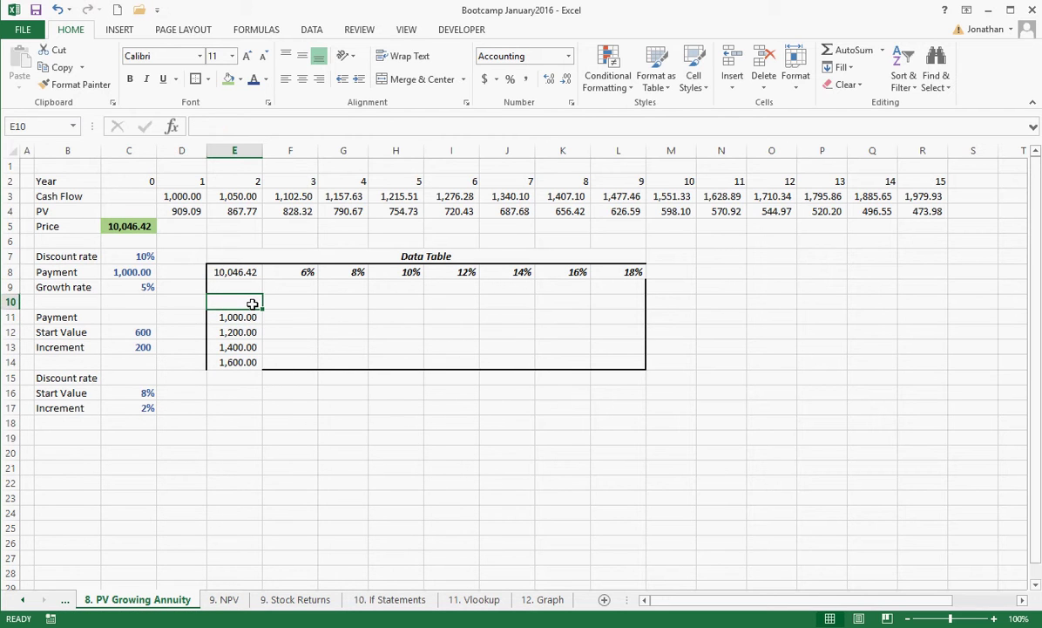
mouse_move(9, 338)
key(ctrl+z)
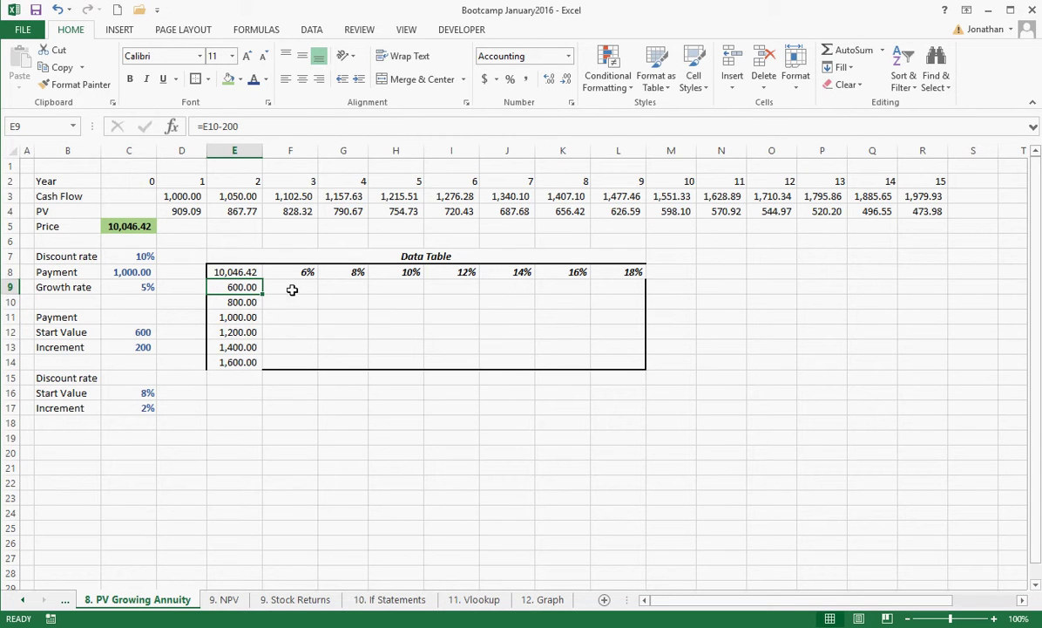
Create a What-If data table over E8:L14 with C7 as the row input cell and C8 as the column input cell
drag(250, 272, 624, 358)
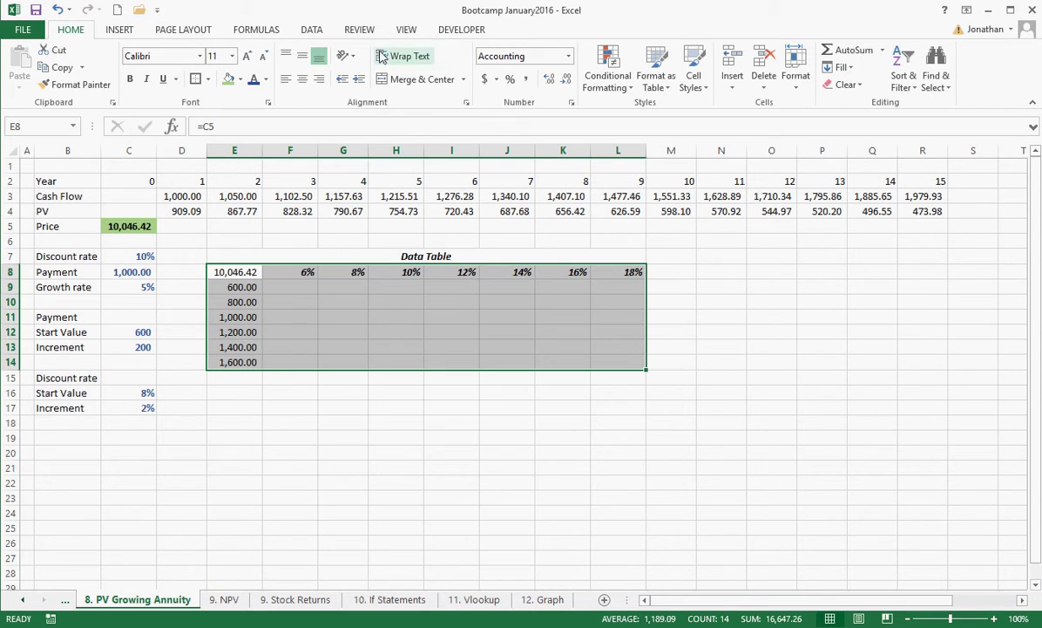
click(311, 29)
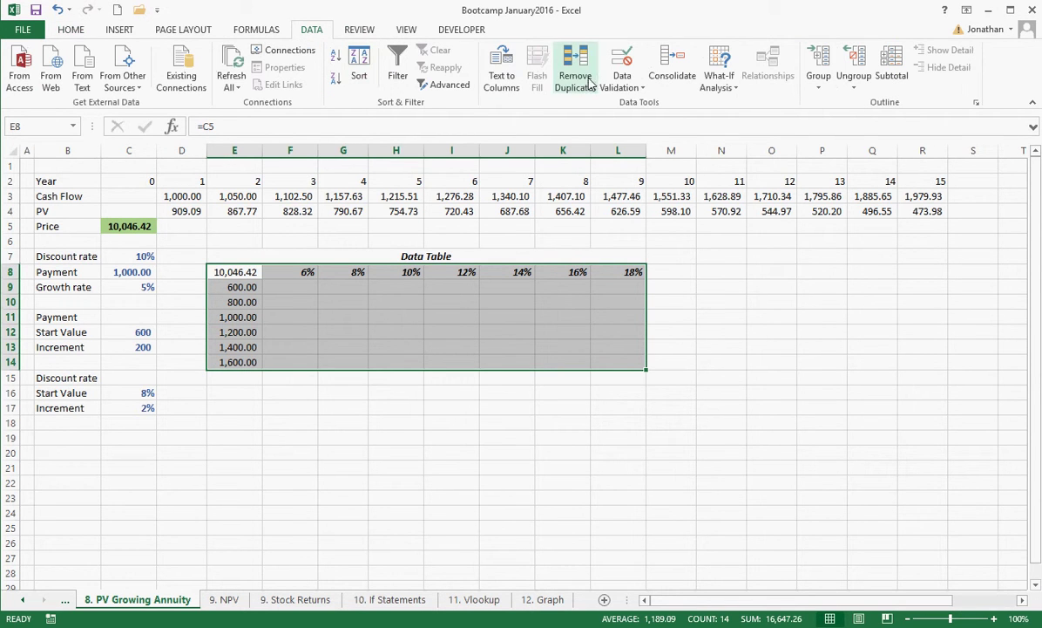
click(719, 80)
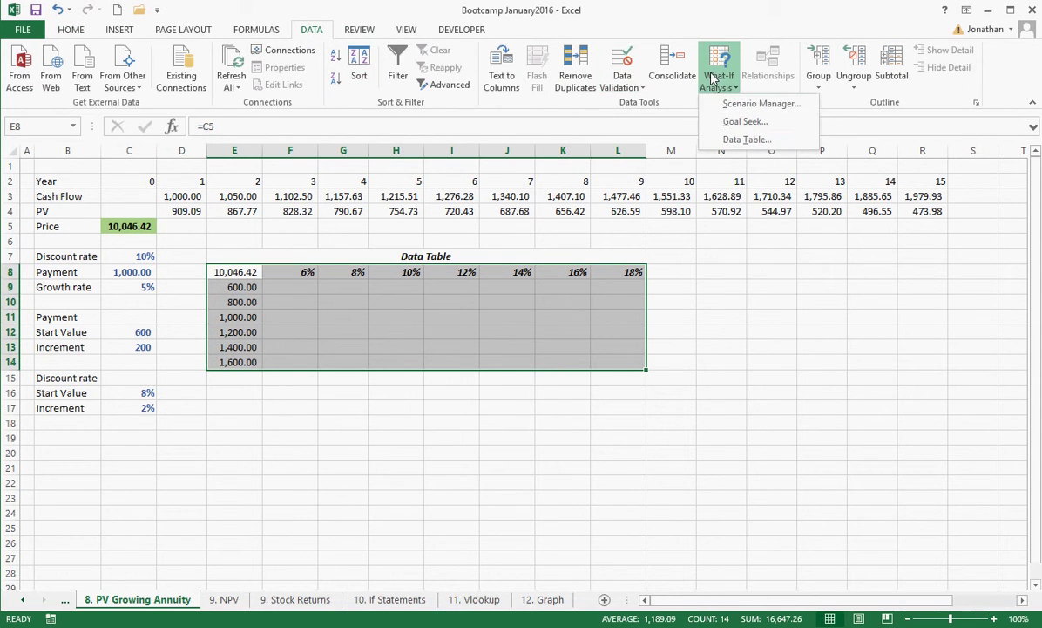
click(732, 139)
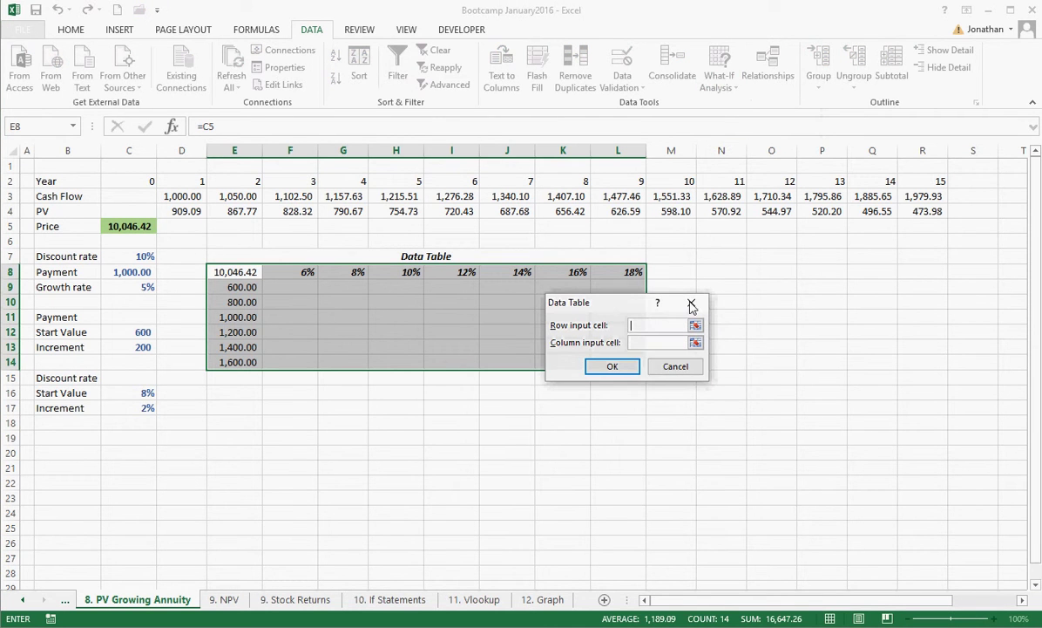
drag(610, 312, 364, 396)
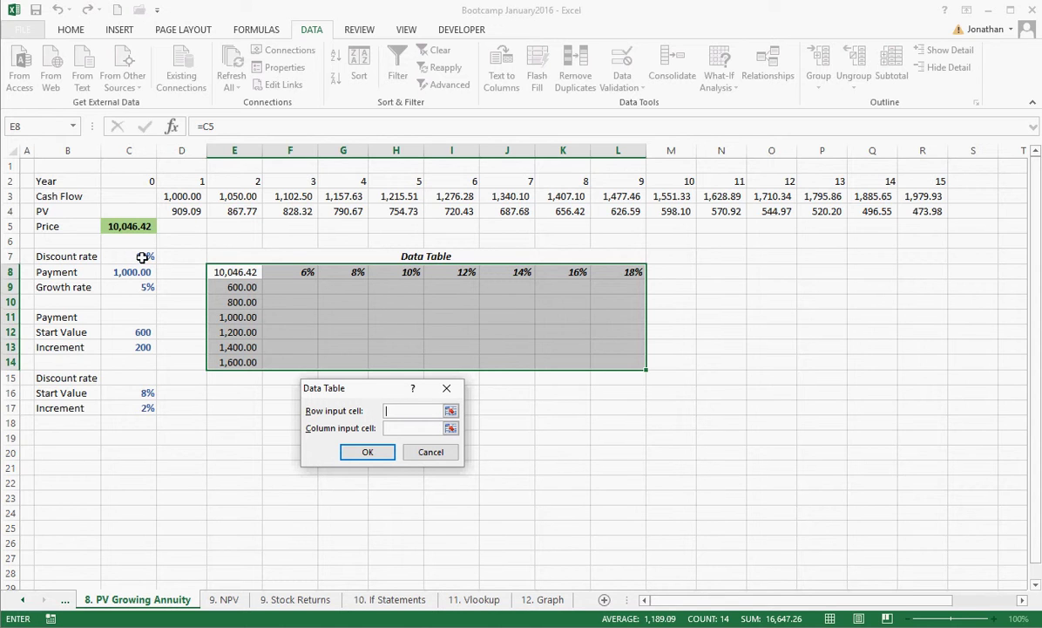
click(142, 257)
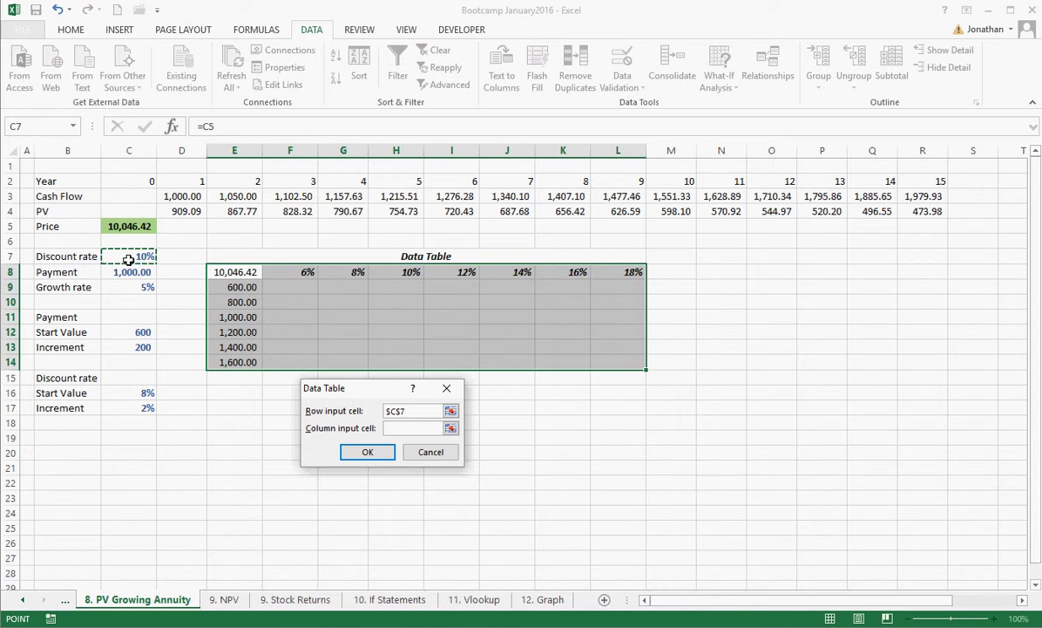
click(390, 428)
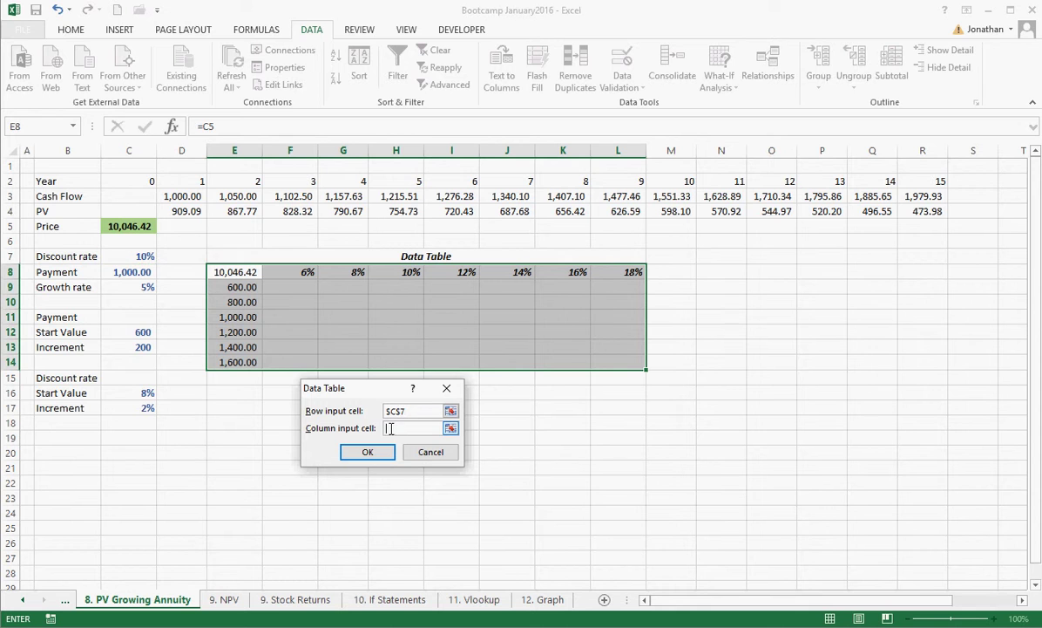
click(142, 271)
click(367, 451)
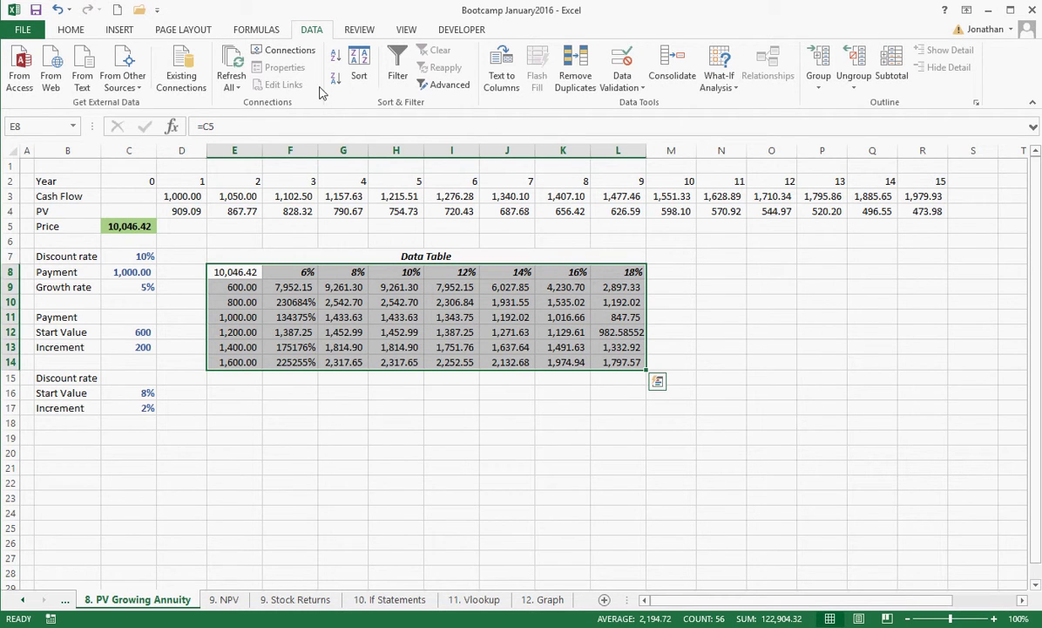
Apply comma number formatting to E8:L14 and percent formatting to the discount rates in F8:L8
click(74, 30)
click(525, 78)
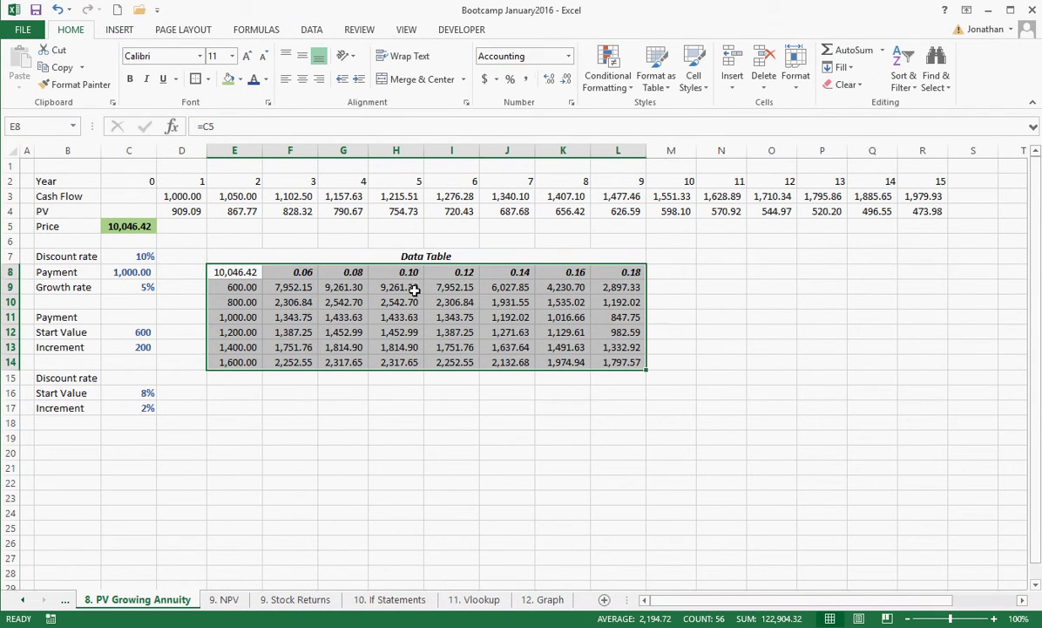
drag(316, 275, 630, 268)
click(510, 79)
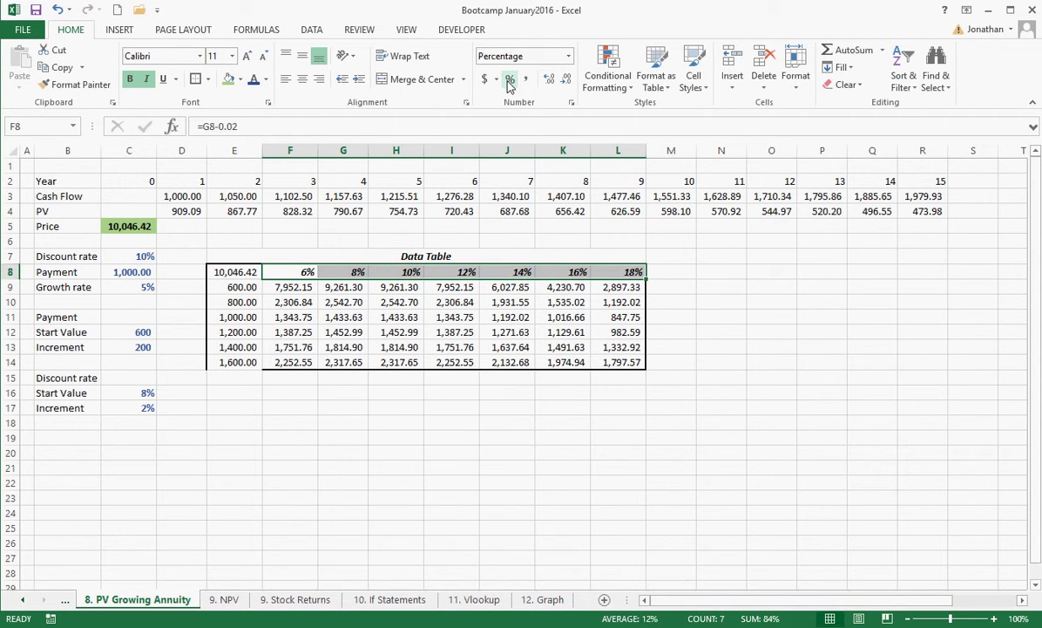
Compare the data table's base-case cell H11 with the inputs, and inspect the formulas behind header cells H8 and F8
click(144, 256)
click(397, 318)
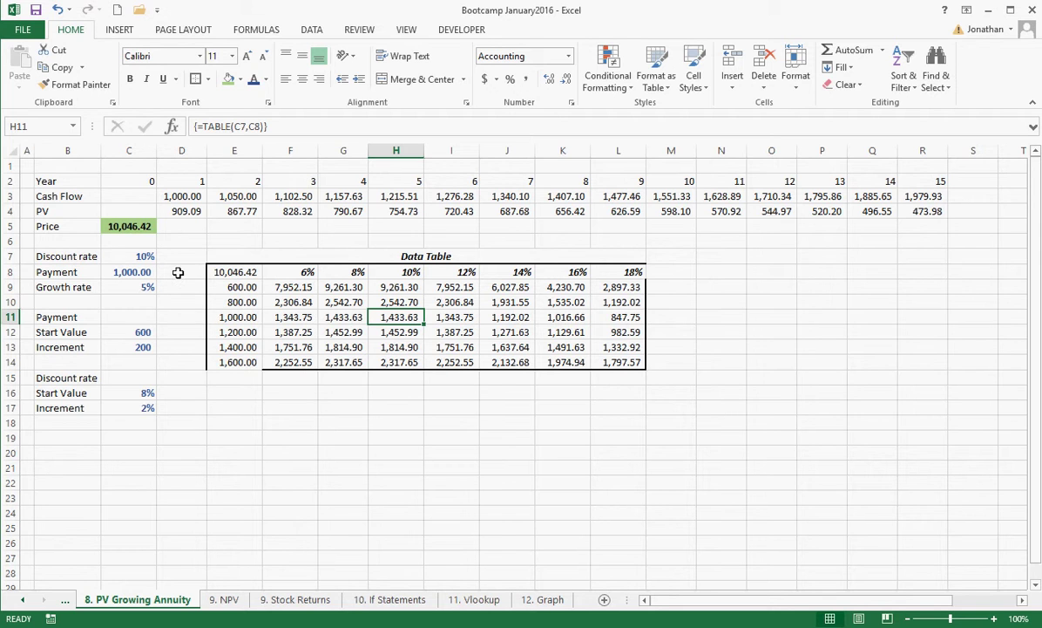
click(402, 272)
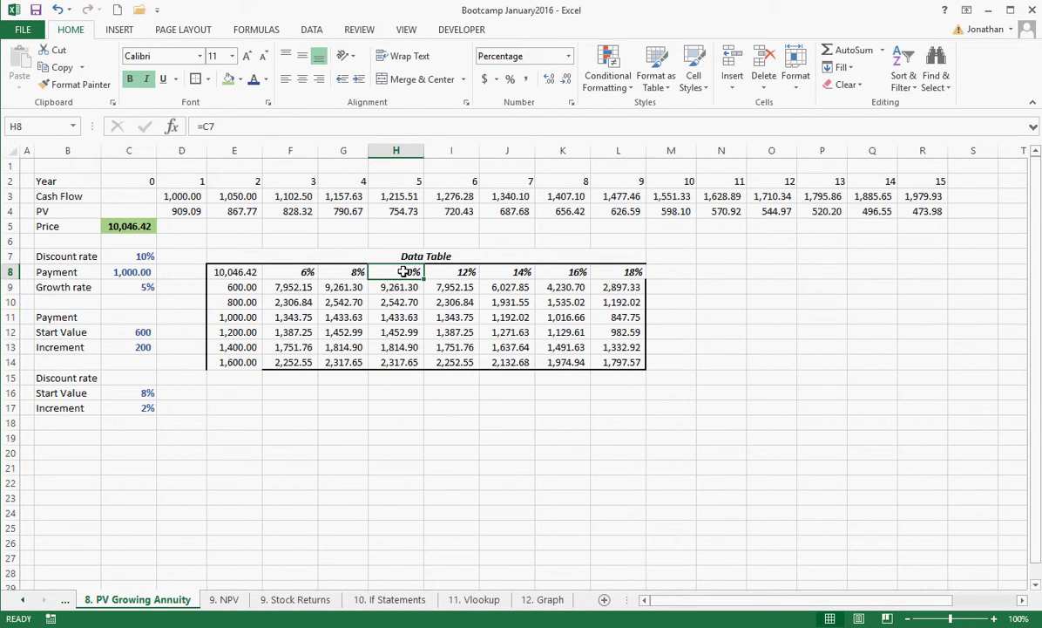
key(F2)
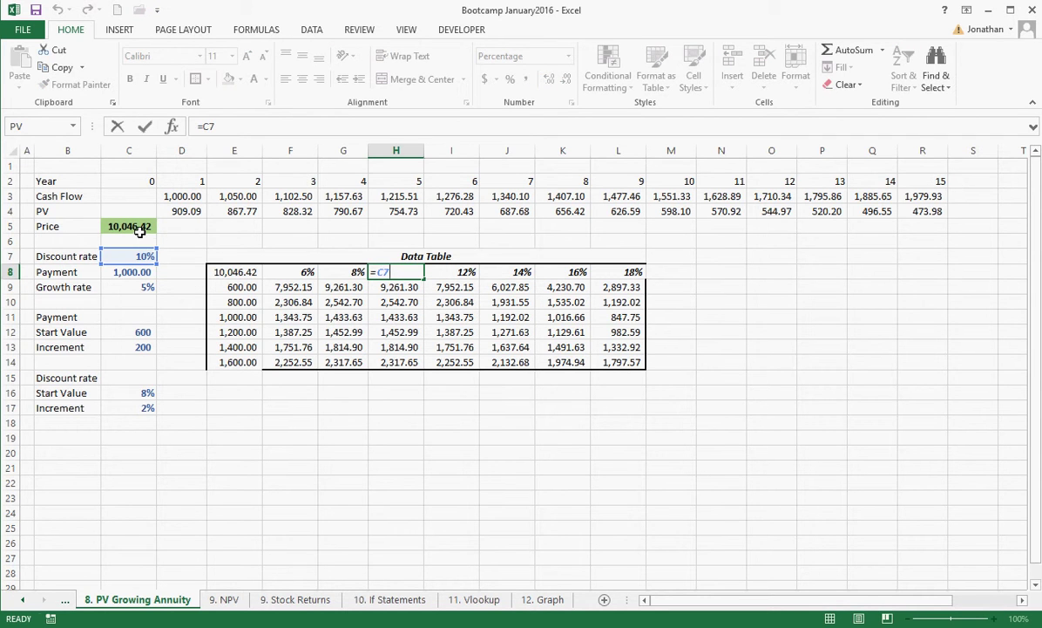
key(Escape)
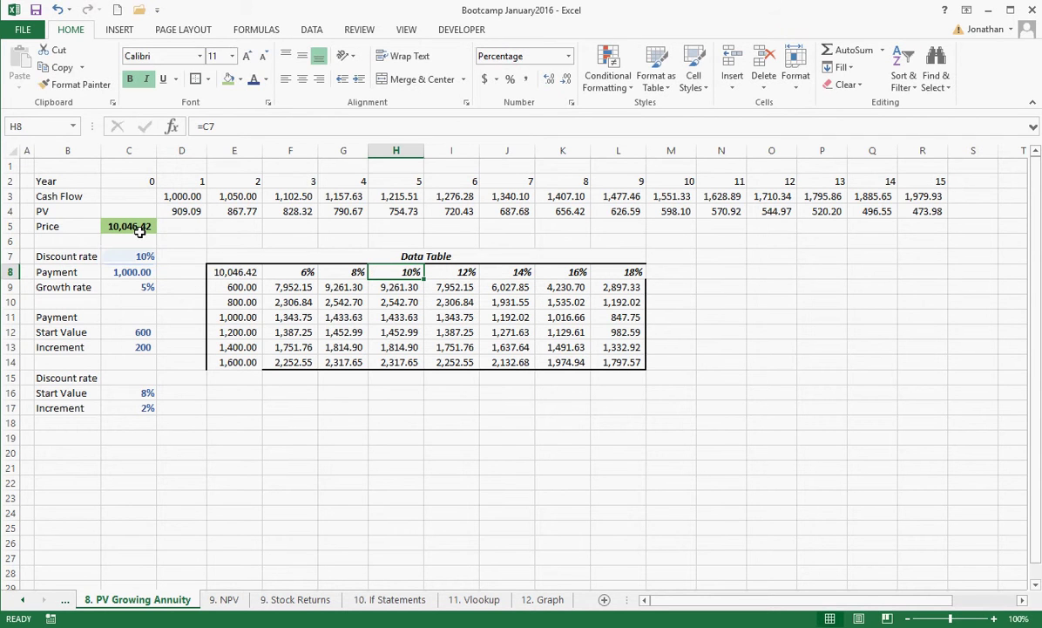
click(142, 394)
click(303, 272)
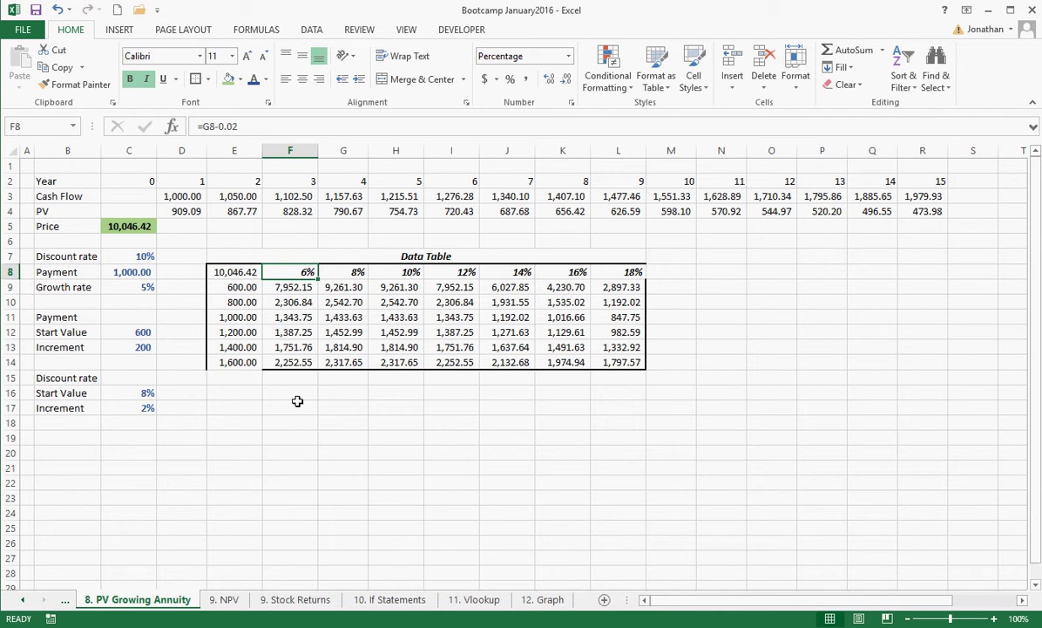
Link the first discount rate header F8 to the discount rate start value with =C16
text(=)
click(145, 395)
key(Return)
Build the next discount rate in G8 as =F8+$C$17 and fill it across to L8
click(355, 273)
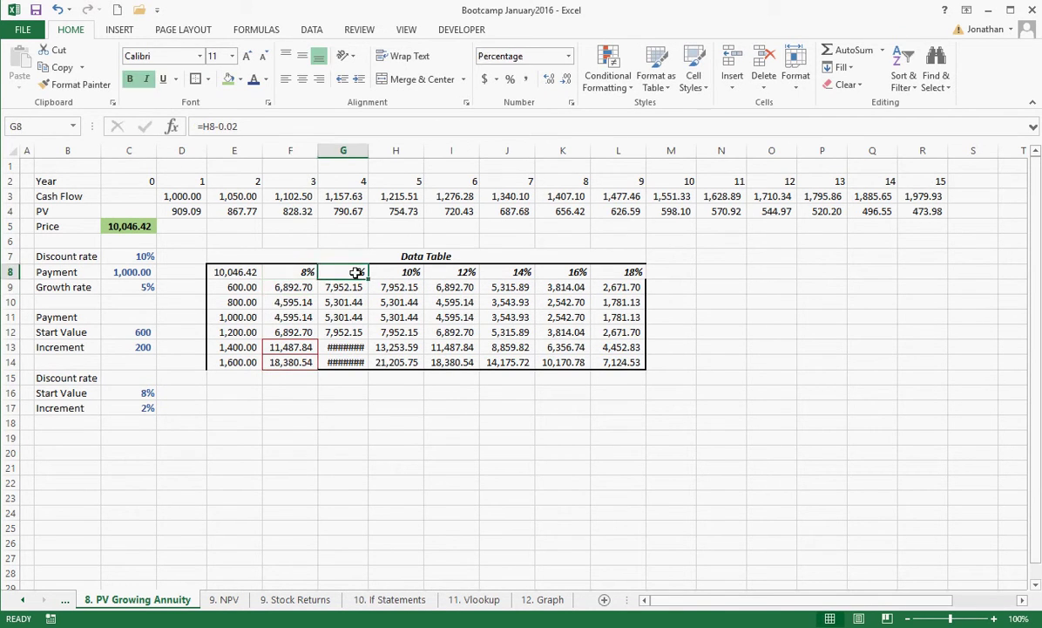
text(=)
key(Left)
text(+)
click(136, 408)
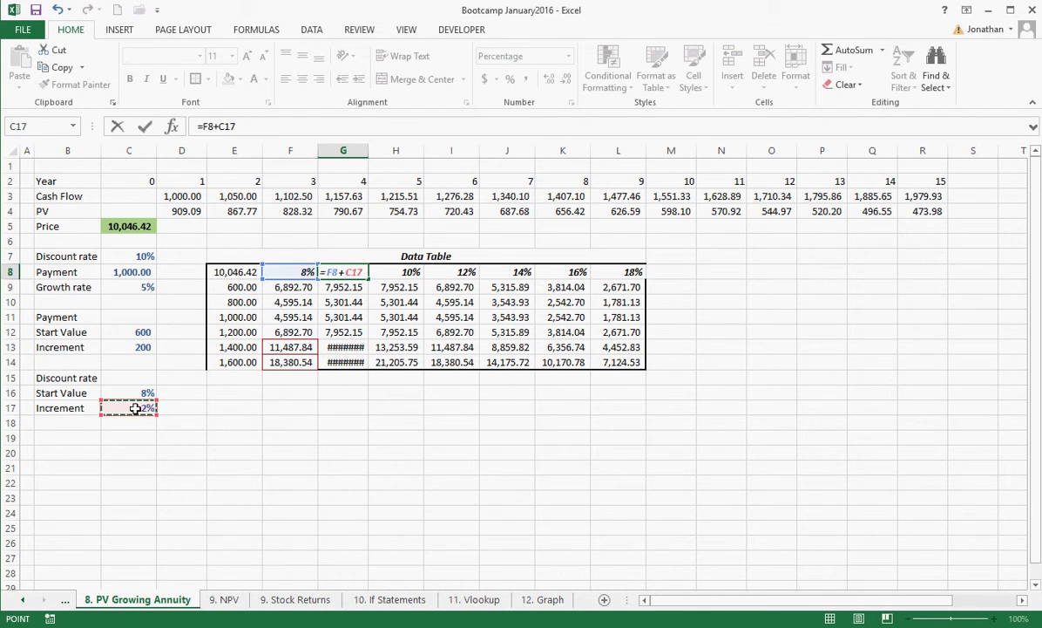
key(F4)
key(Return)
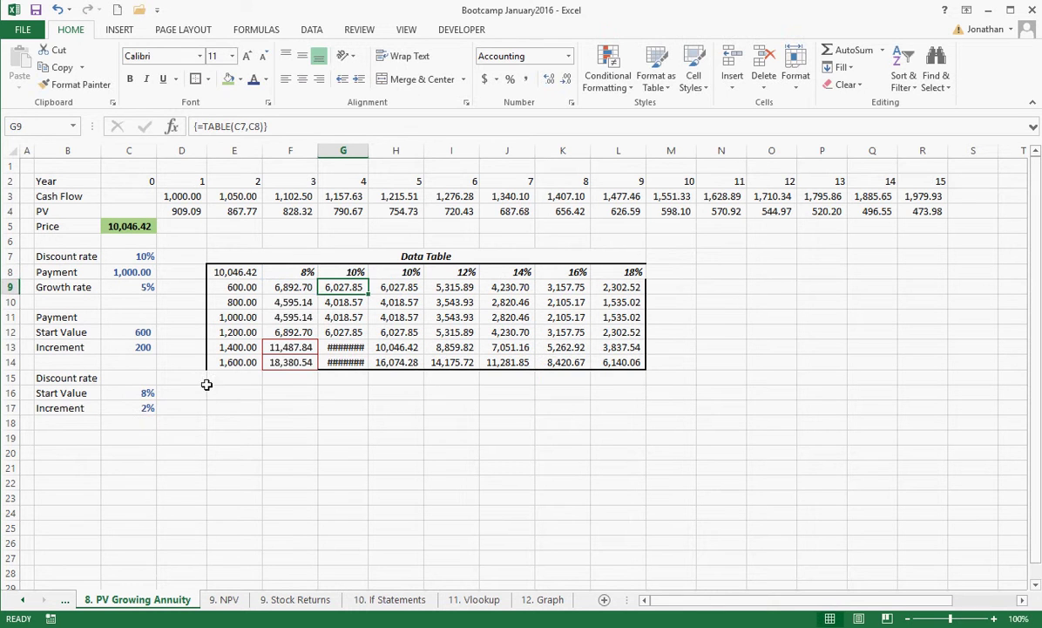
click(349, 272)
drag(369, 277, 615, 274)
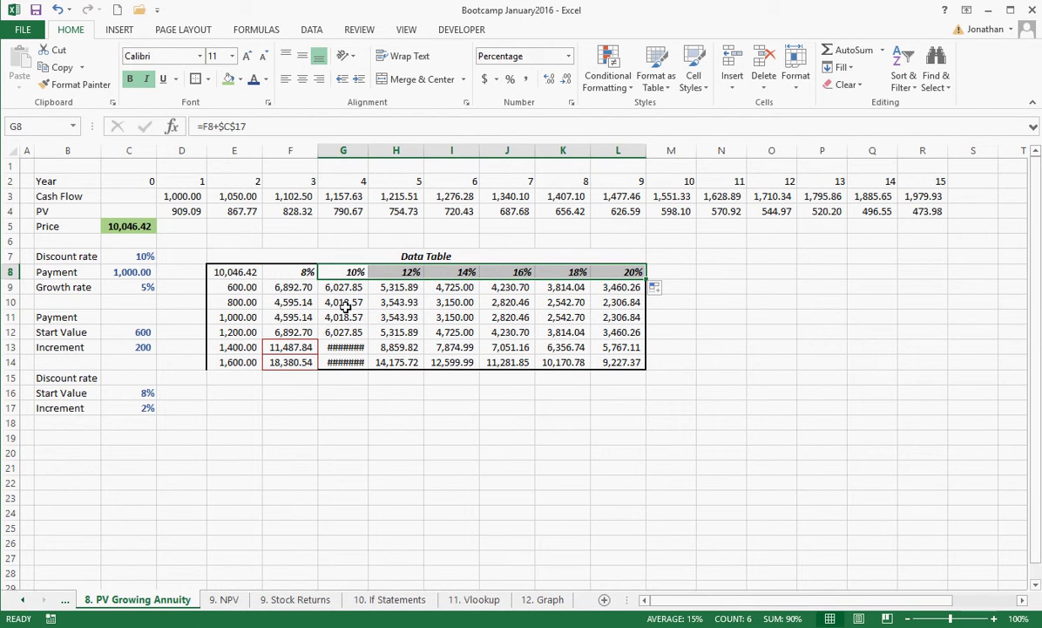
Link the first payment header E9 to the payment start value with =C12
click(246, 287)
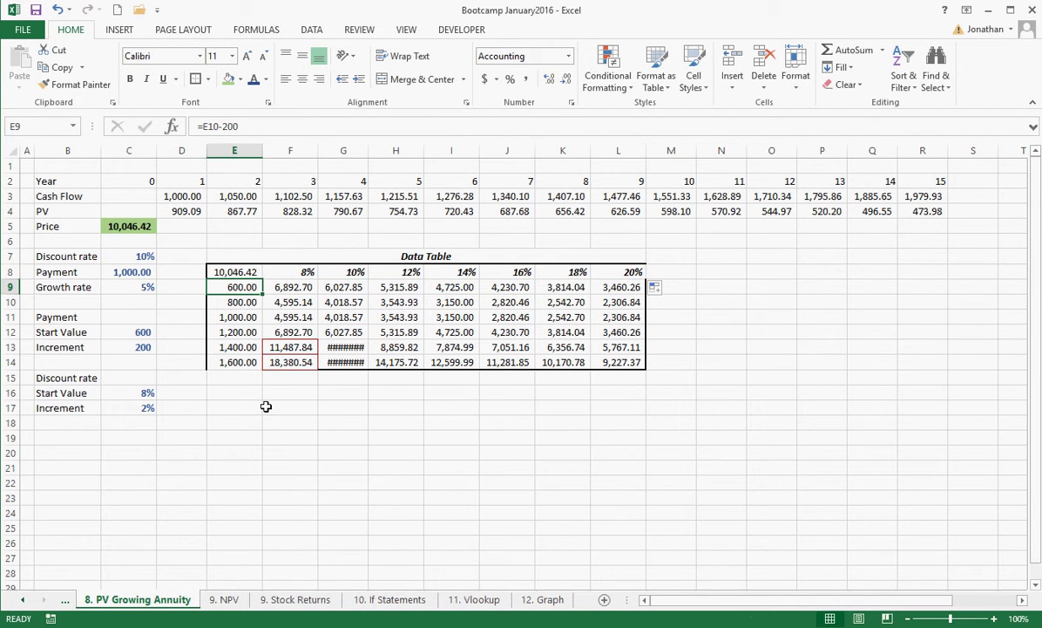
text(=)
click(135, 332)
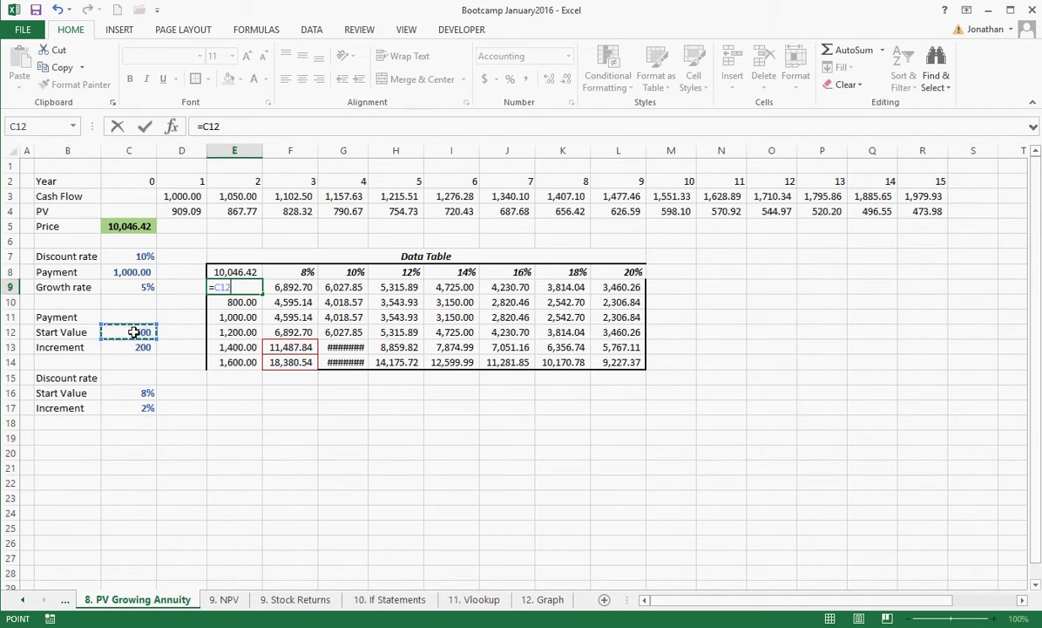
key(Return)
Build the next payment in E10 as =E9+$C$13 and fill it down to E14
text(=)
key(Up)
text(+)
click(135, 348)
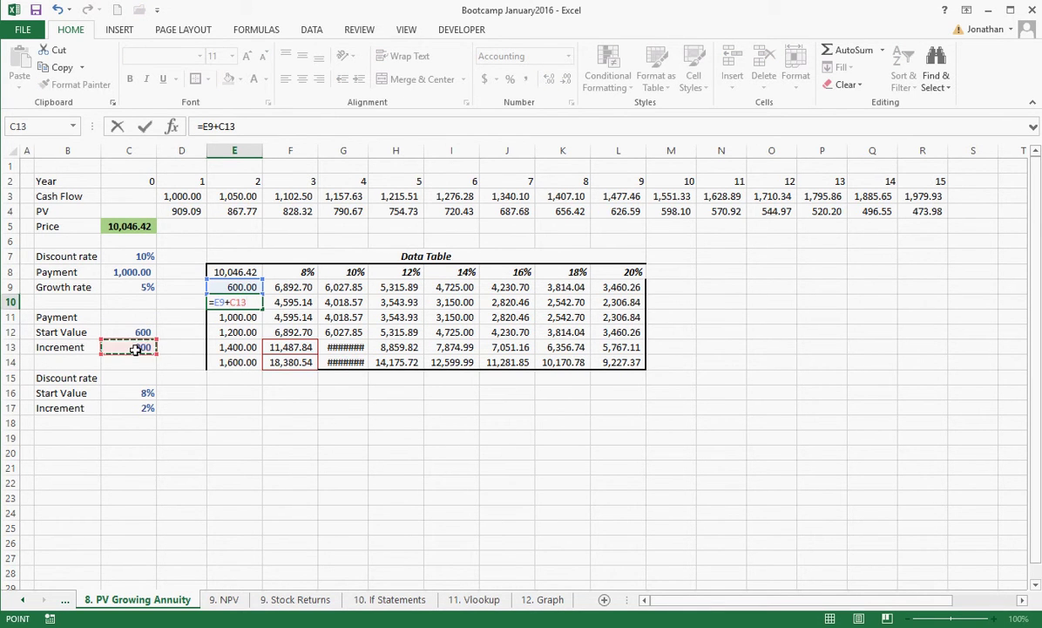
key(Return)
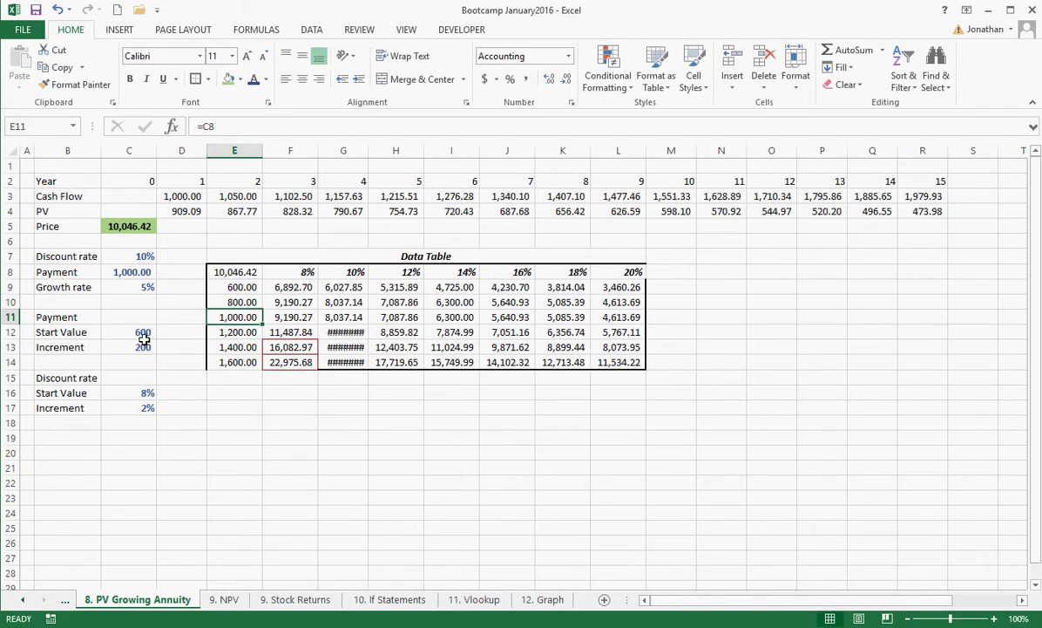
click(242, 302)
drag(261, 310, 256, 361)
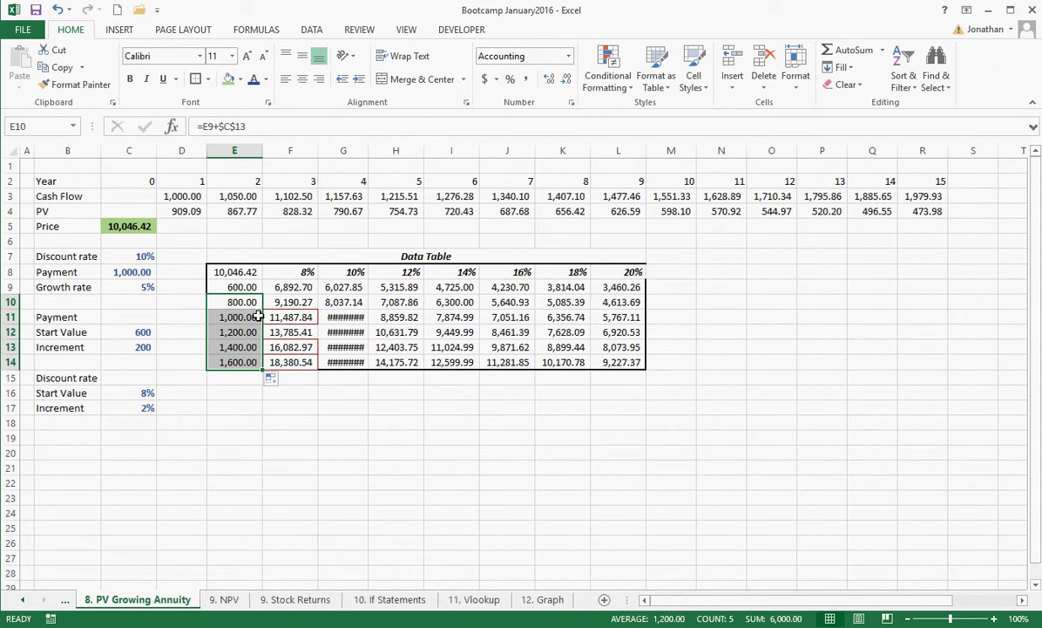
Put an outside border around the data table E8:L14 and widen columns F to L so all values fit
drag(242, 274, 604, 360)
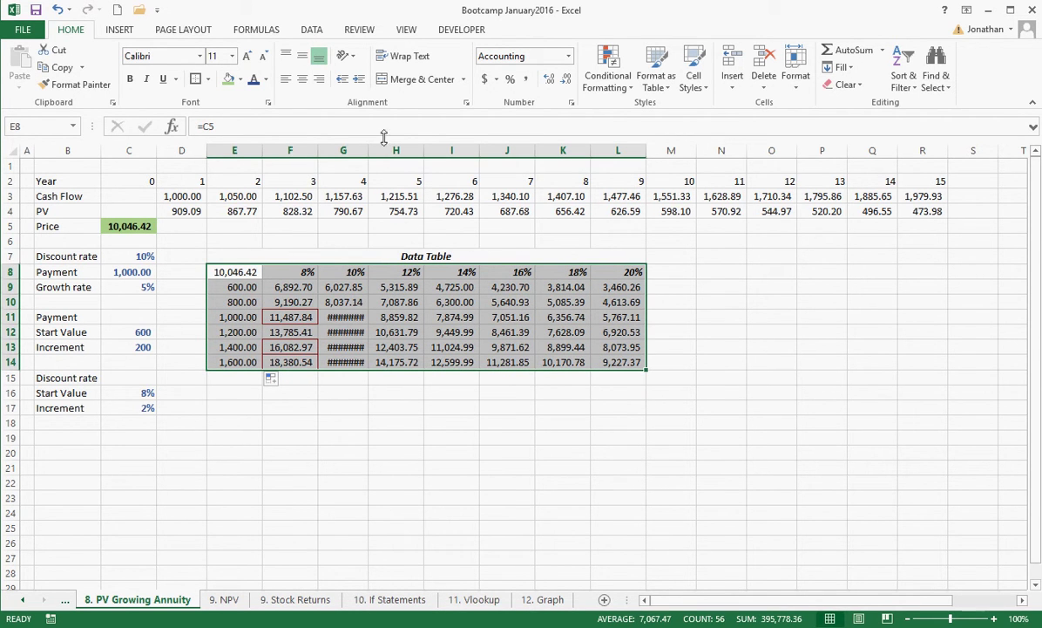
click(196, 80)
drag(290, 150, 645, 155)
click(389, 449)
Clear the conditional formatting rules from the entire sheet
drag(242, 287, 613, 365)
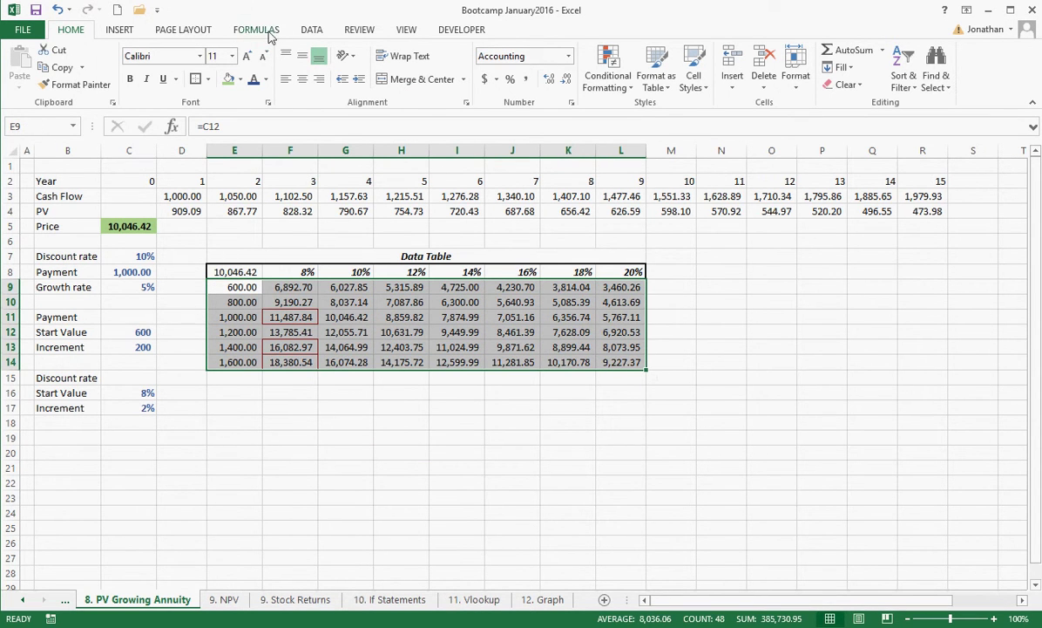
click(607, 80)
mouse_move(624, 118)
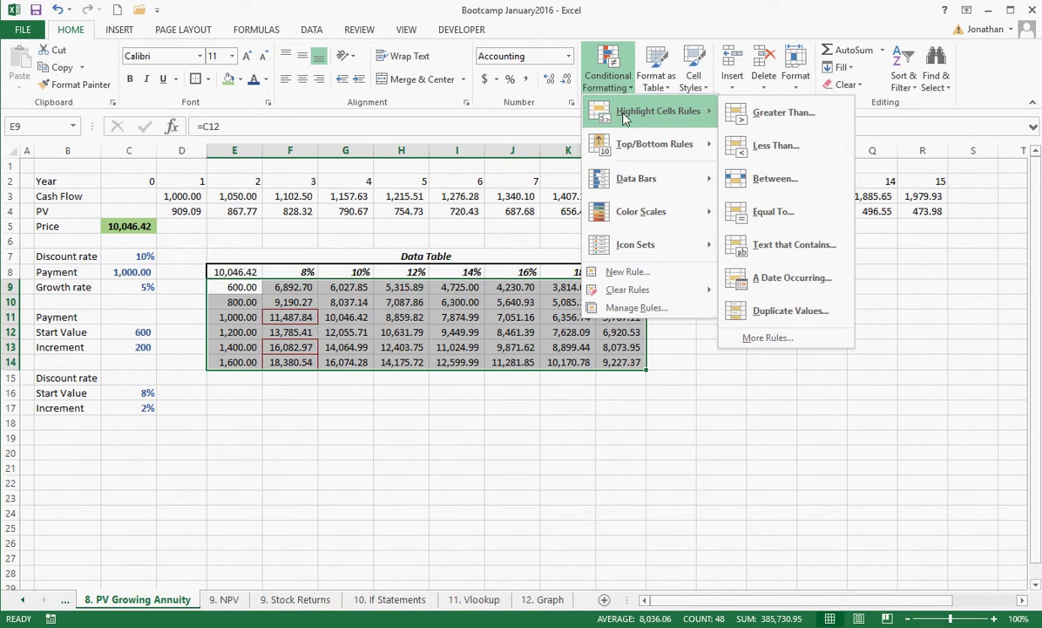
mouse_move(666, 289)
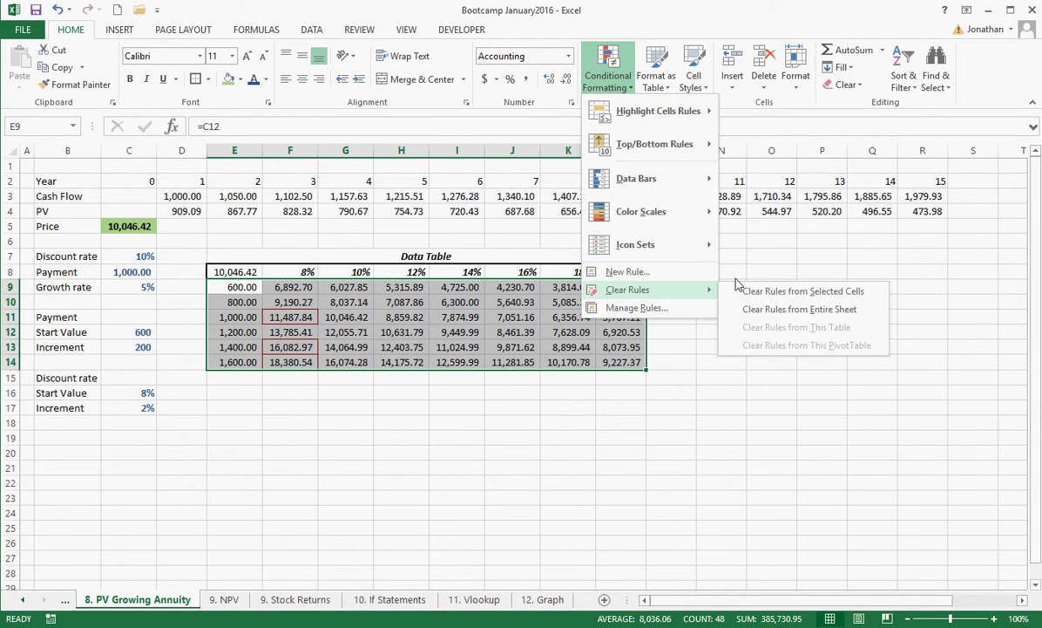
click(763, 310)
click(400, 447)
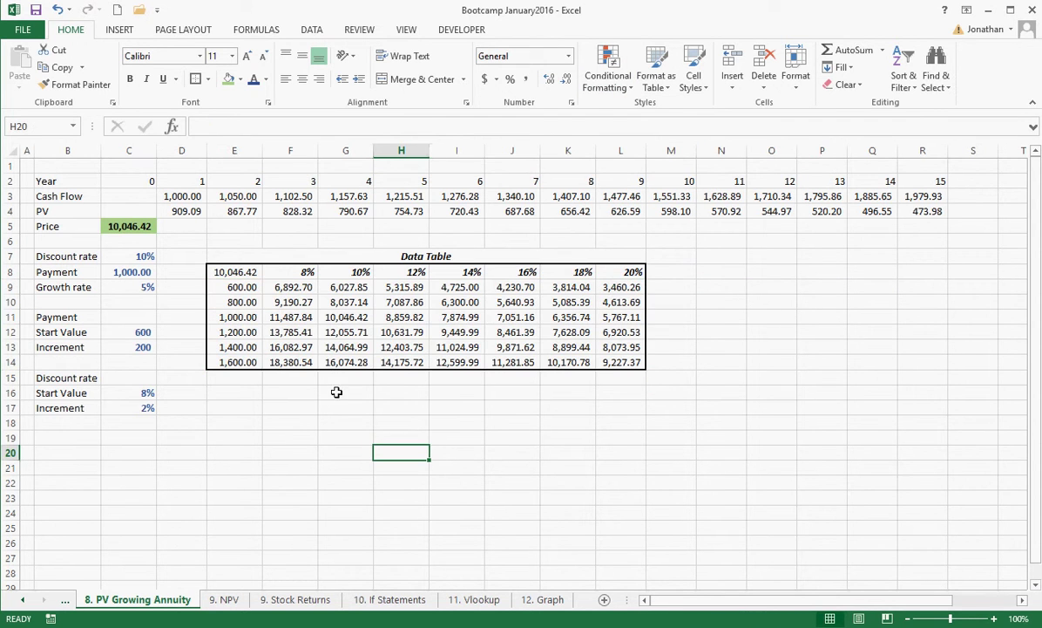
Set the discount rate in C7 to 8% and compare the price with data table cells G11 and F11
click(340, 317)
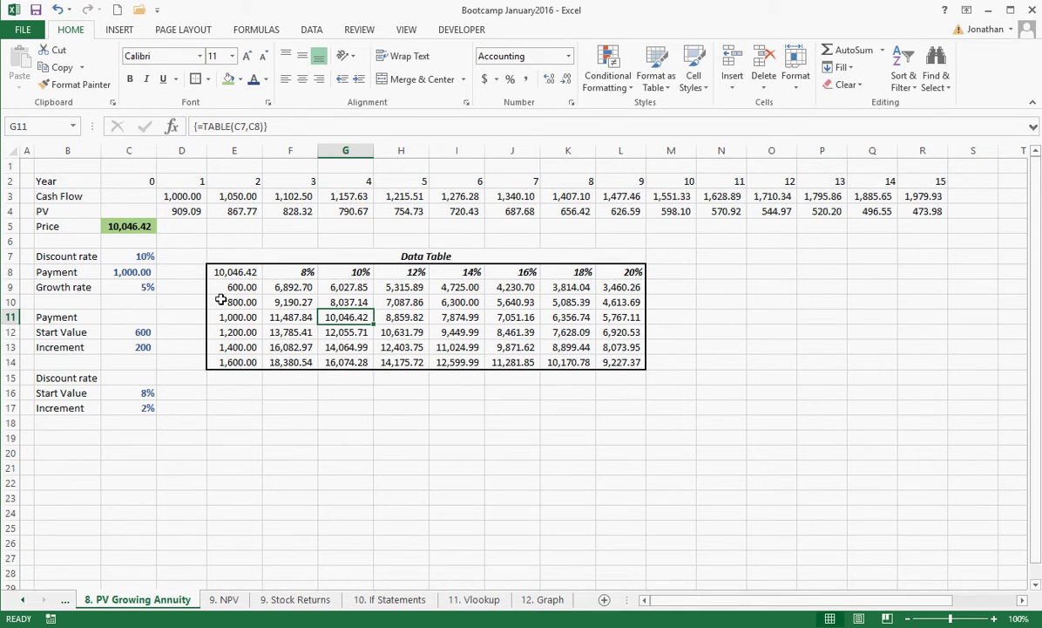
click(133, 262)
text(8)
key(Return)
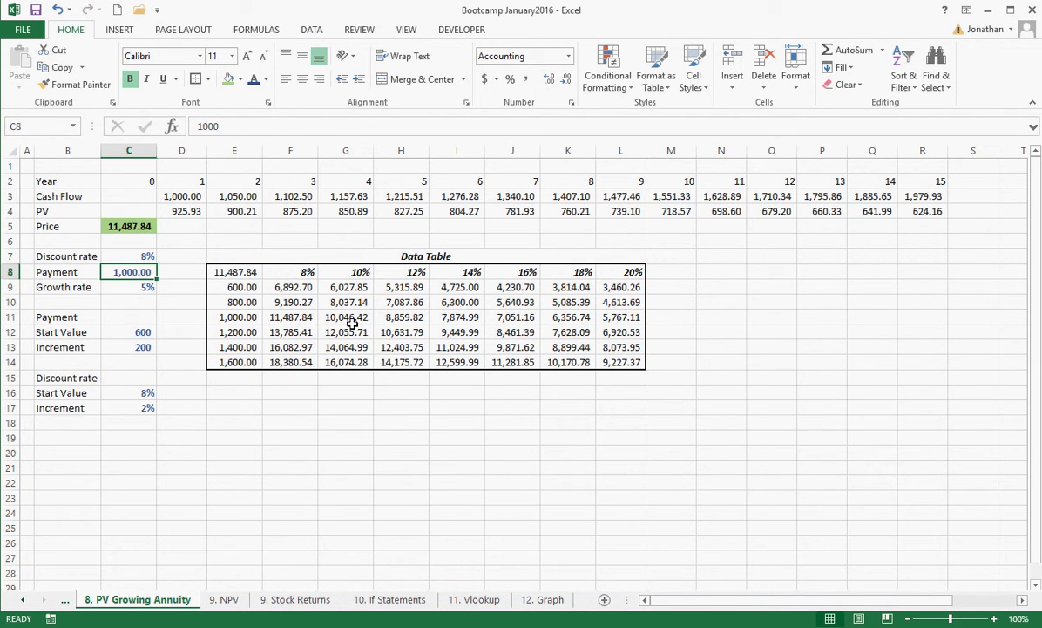
click(284, 318)
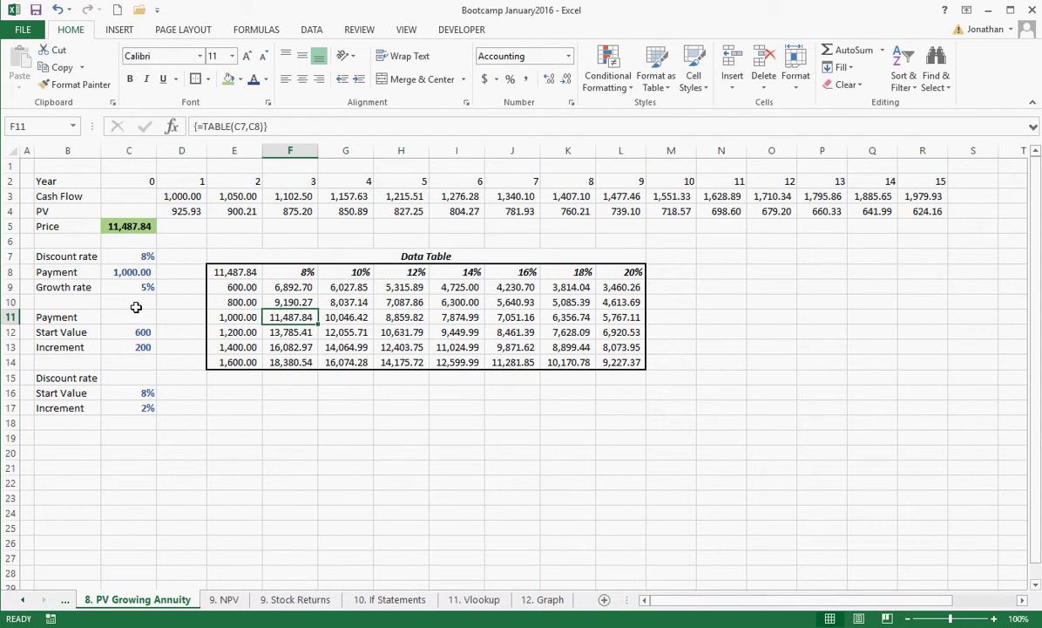
Set the discount rate start value in C16 to 6% and autofit columns F to L
click(150, 395)
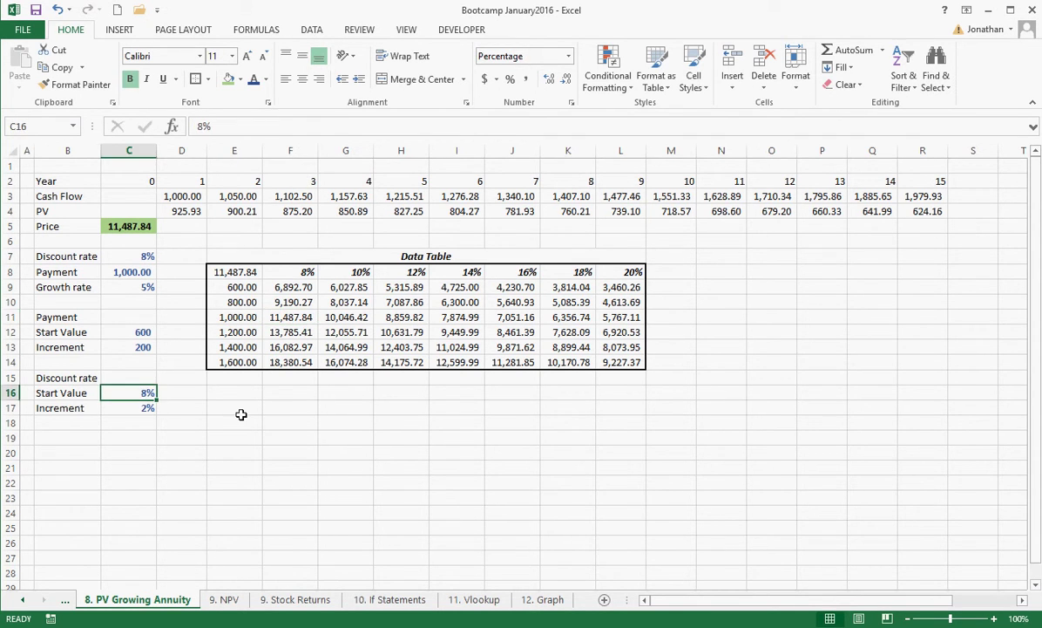
text(6)
key(Return)
drag(296, 277, 627, 272)
double_click(646, 153)
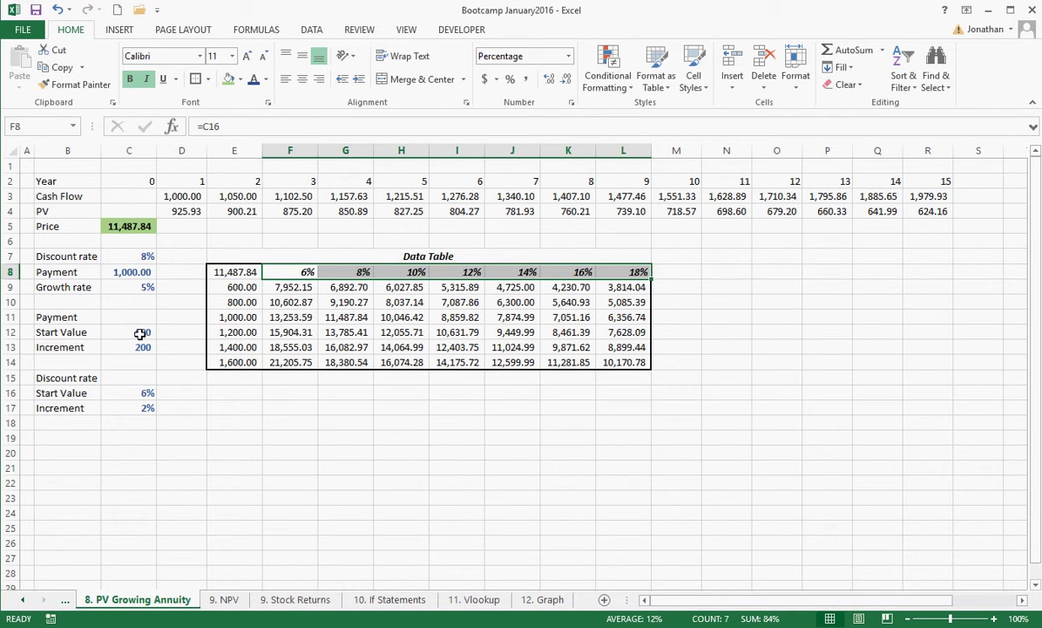
Review the payment start value and increment, the discount rate start value, and the table formula in F9
click(139, 334)
click(142, 346)
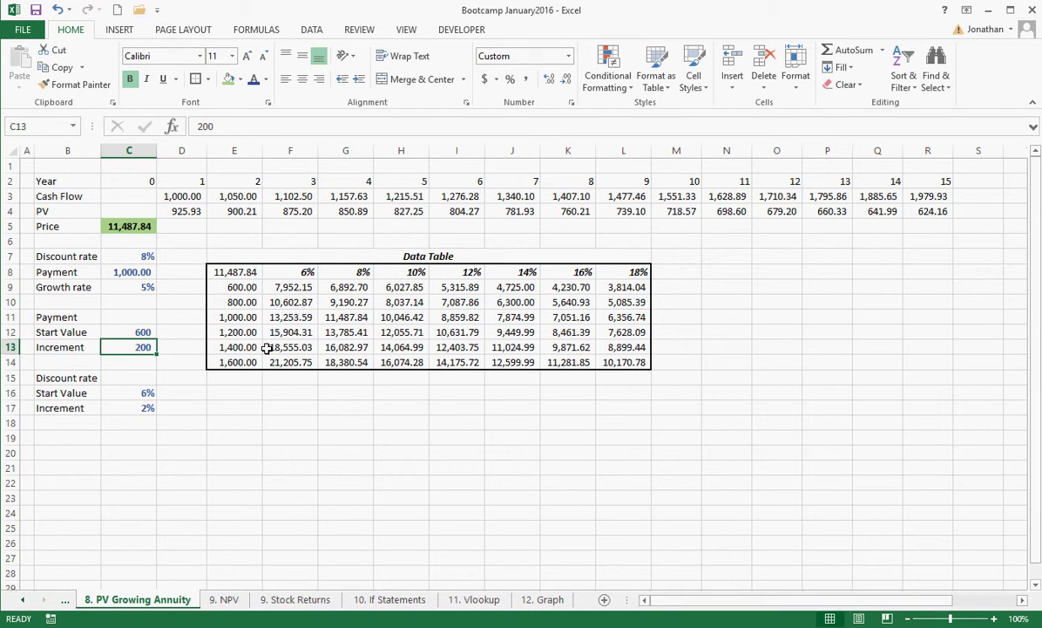
key(Down)
key(Down)
key(Down)
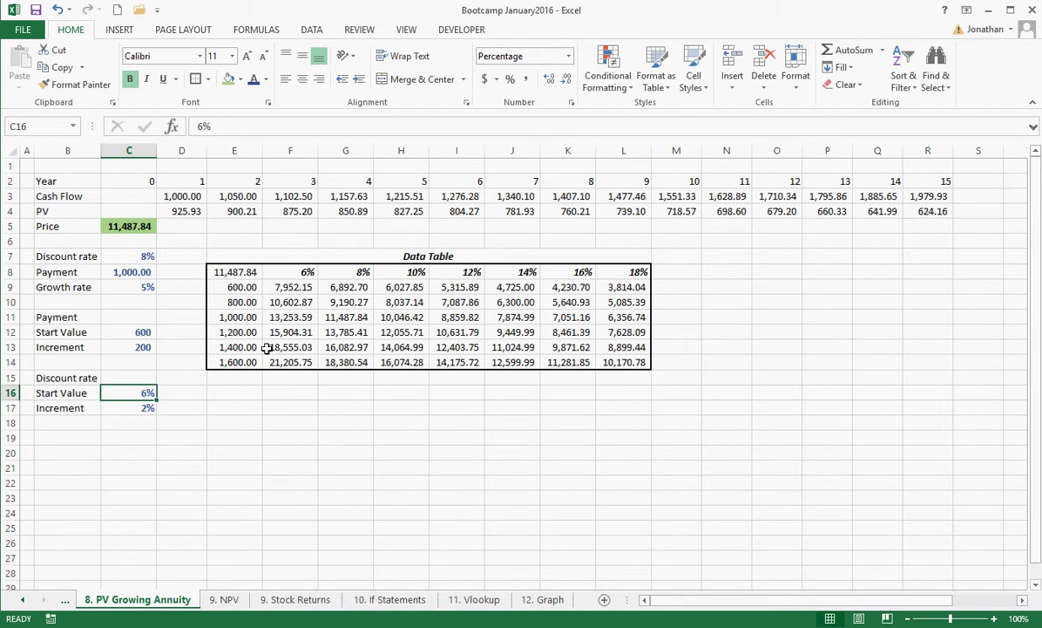
key(Up)
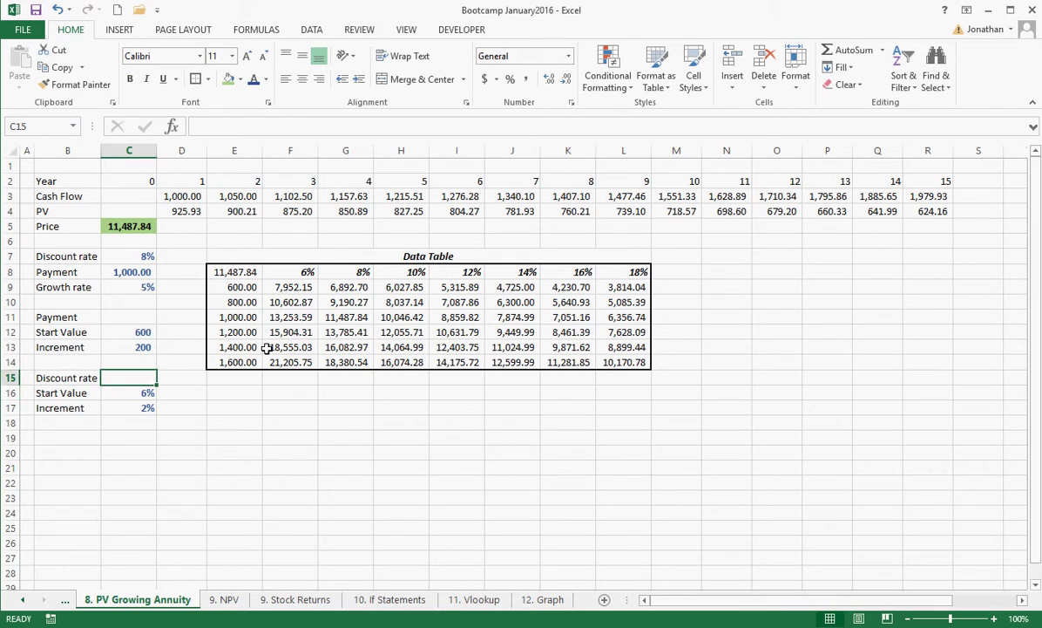
click(287, 289)
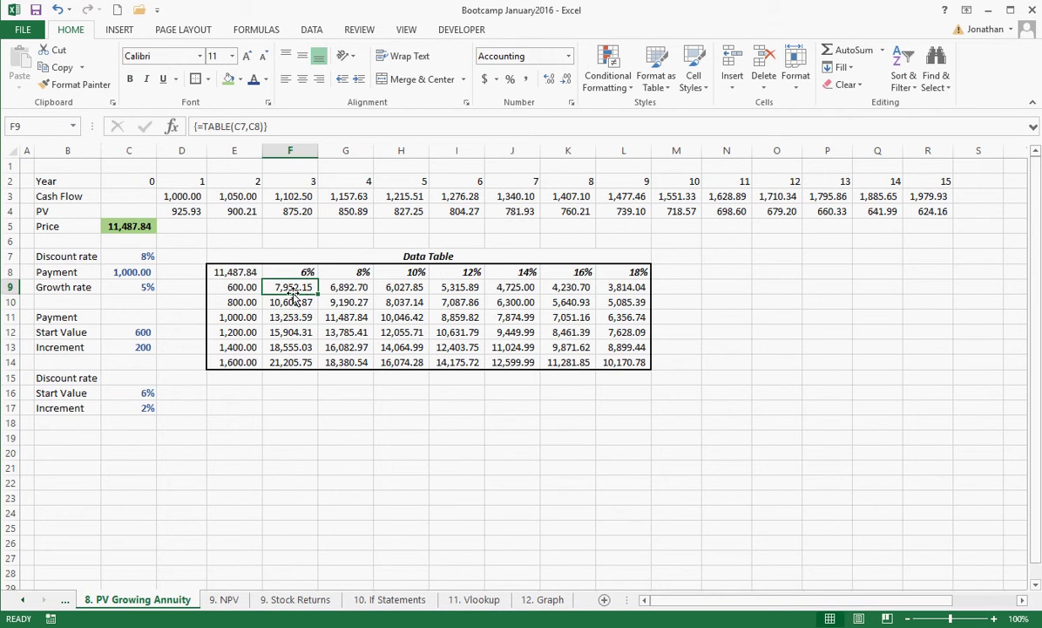
Try linking header cell H8 directly to the model's discount rate in C7, and undo that change
click(381, 277)
text(=)
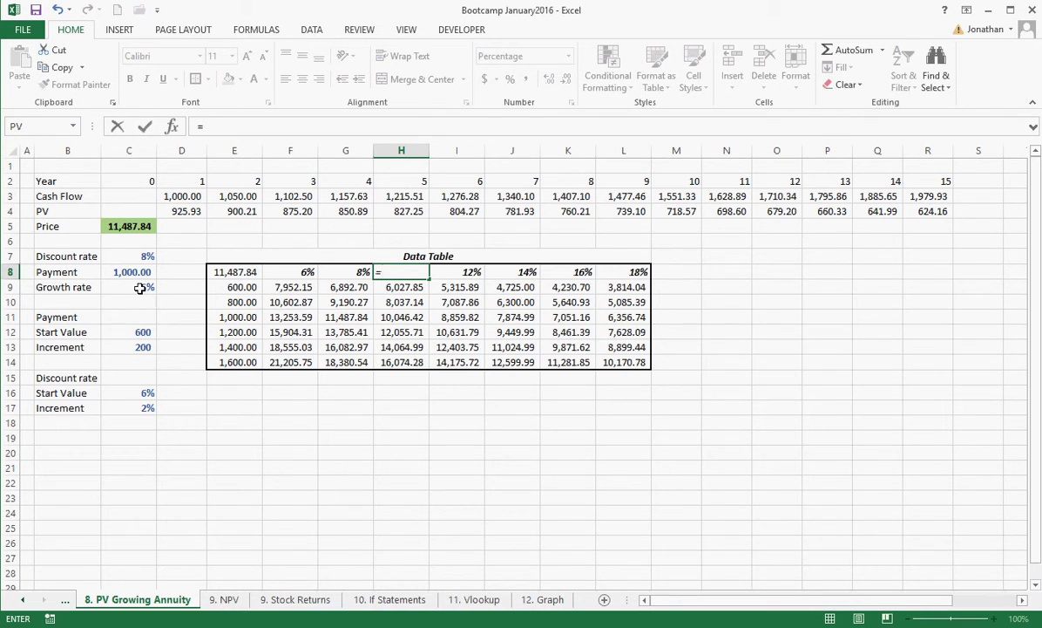
click(139, 258)
key(Return)
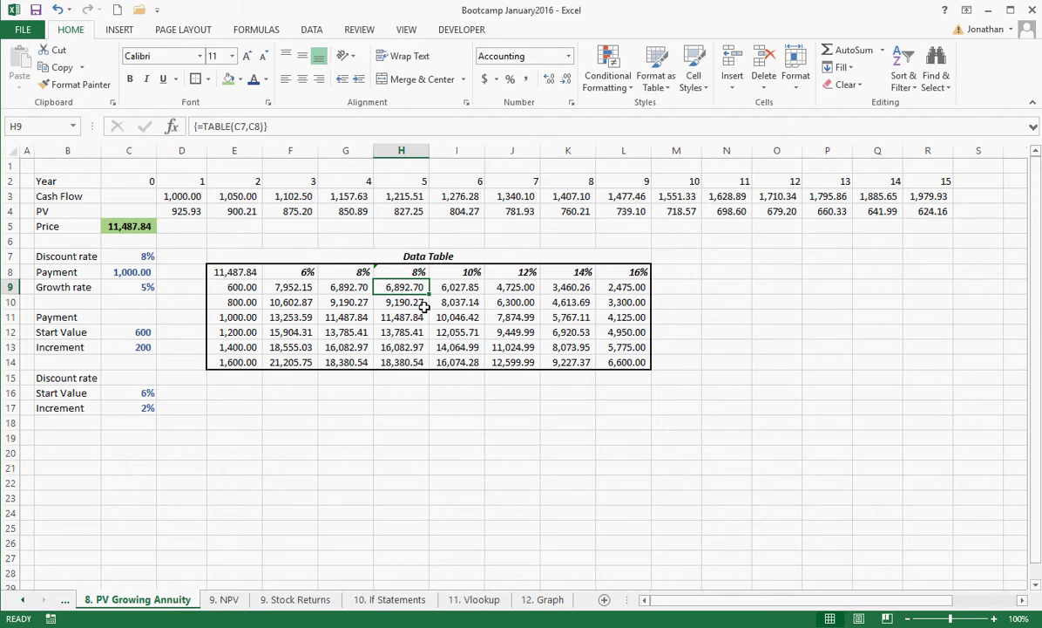
click(56, 10)
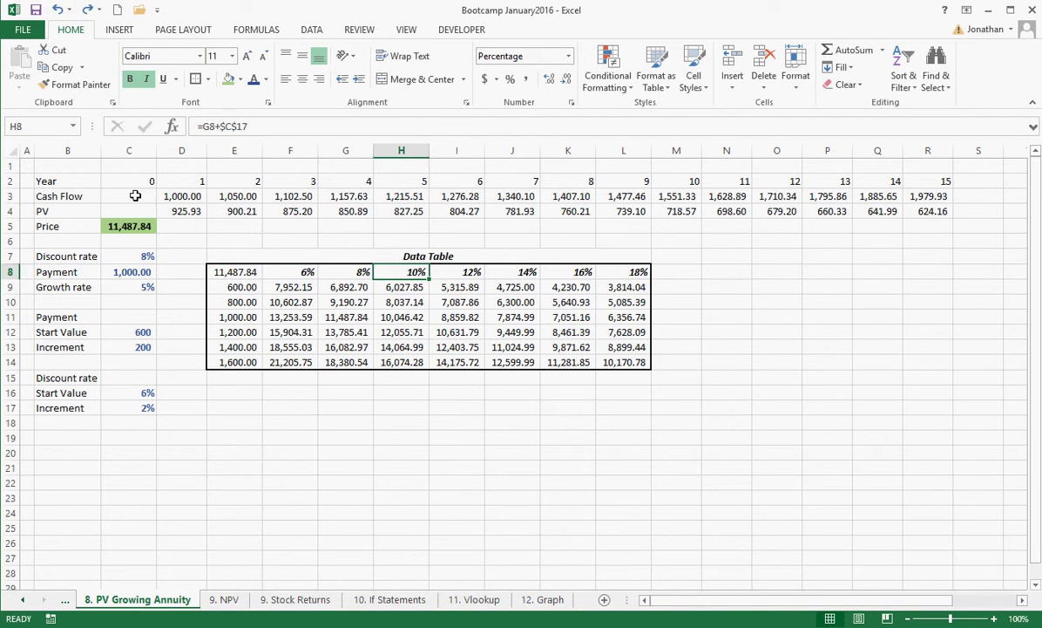
Review the start value and increment inputs for payment and discount rate in B11:C17
drag(144, 331, 144, 359)
drag(52, 317, 143, 426)
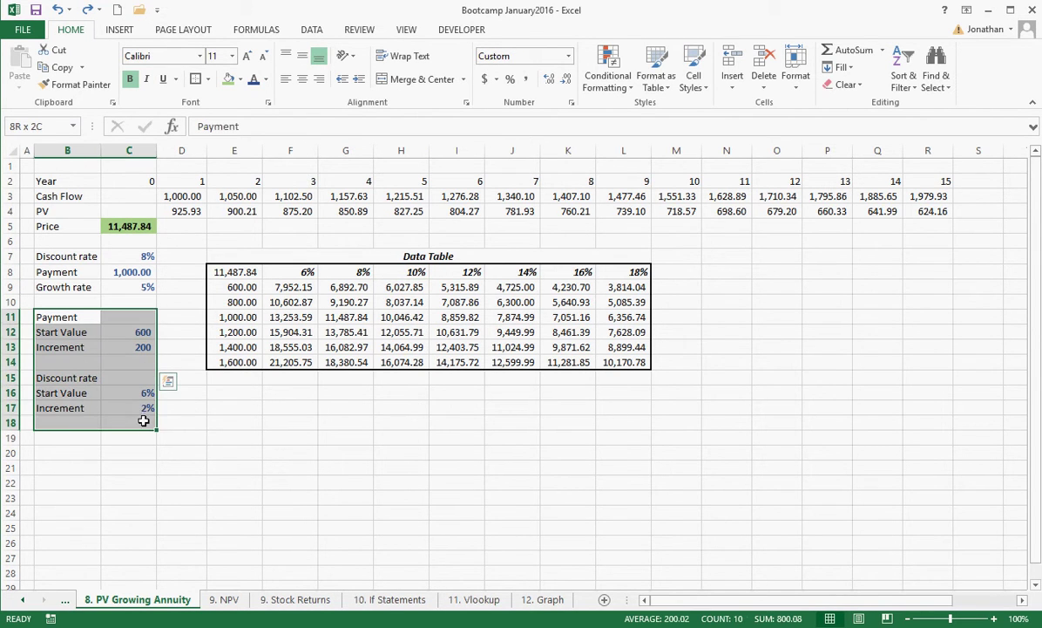
click(131, 332)
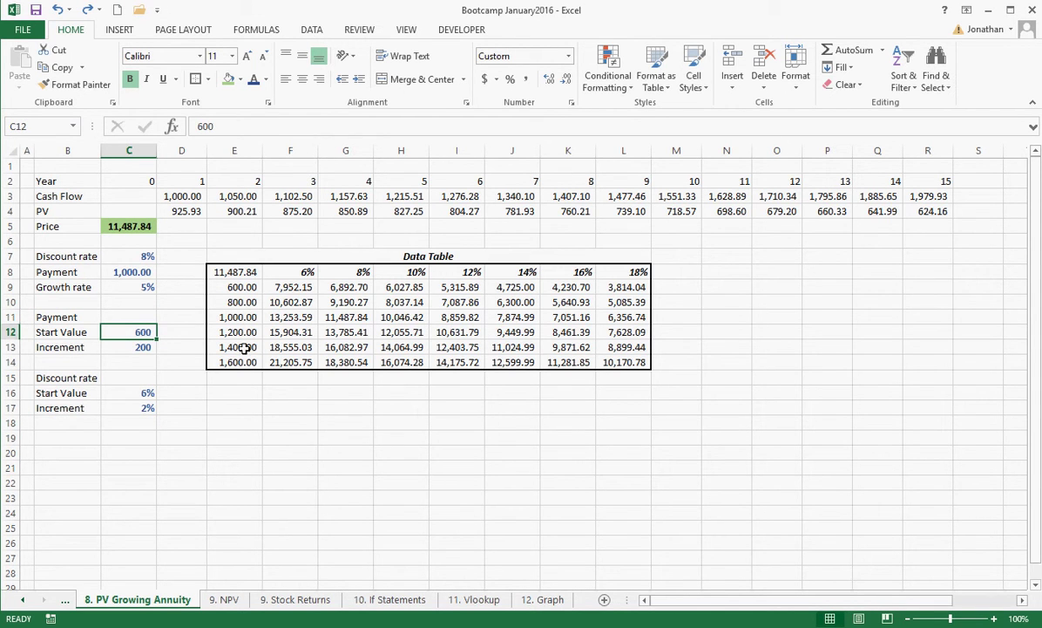
Begin a Greater Than conditional formatting rule on F9:L14 with a threshold of 10000 and light red fill with dark red text
drag(286, 293, 618, 362)
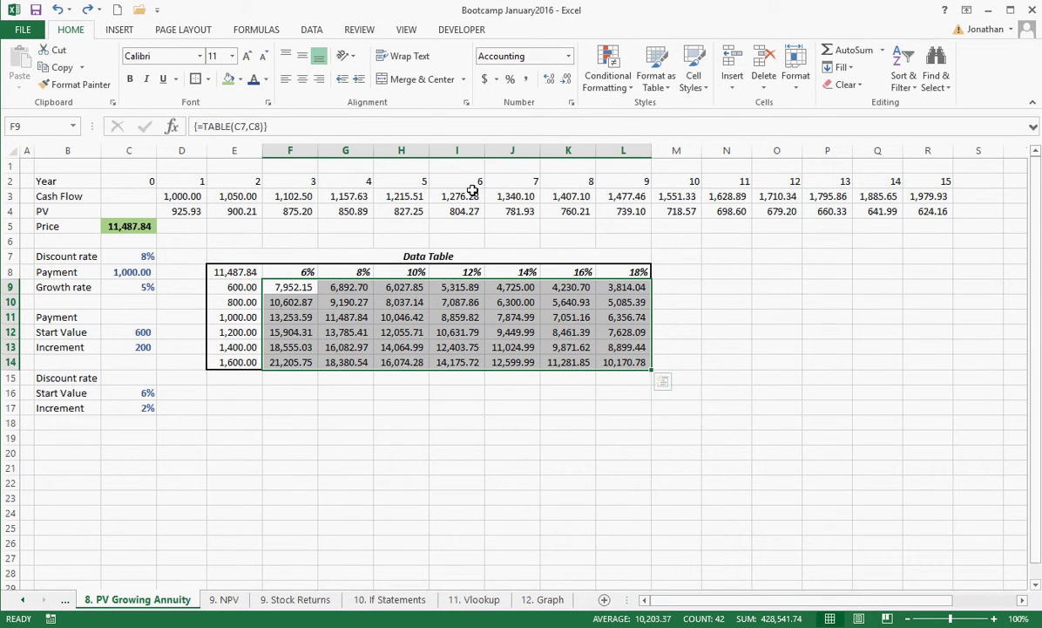
click(609, 77)
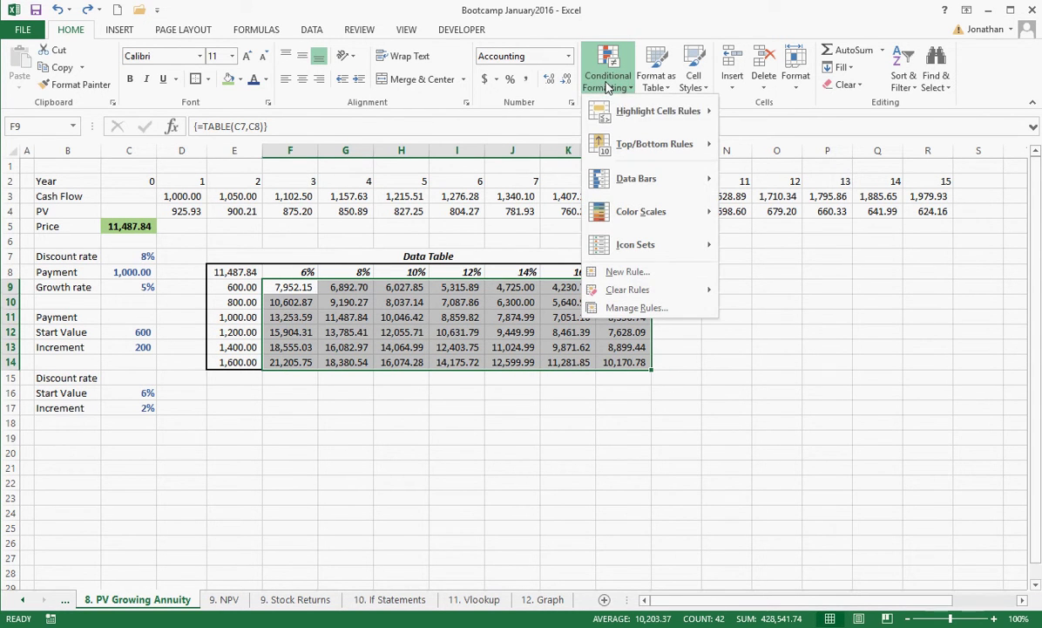
mouse_move(636, 120)
click(736, 112)
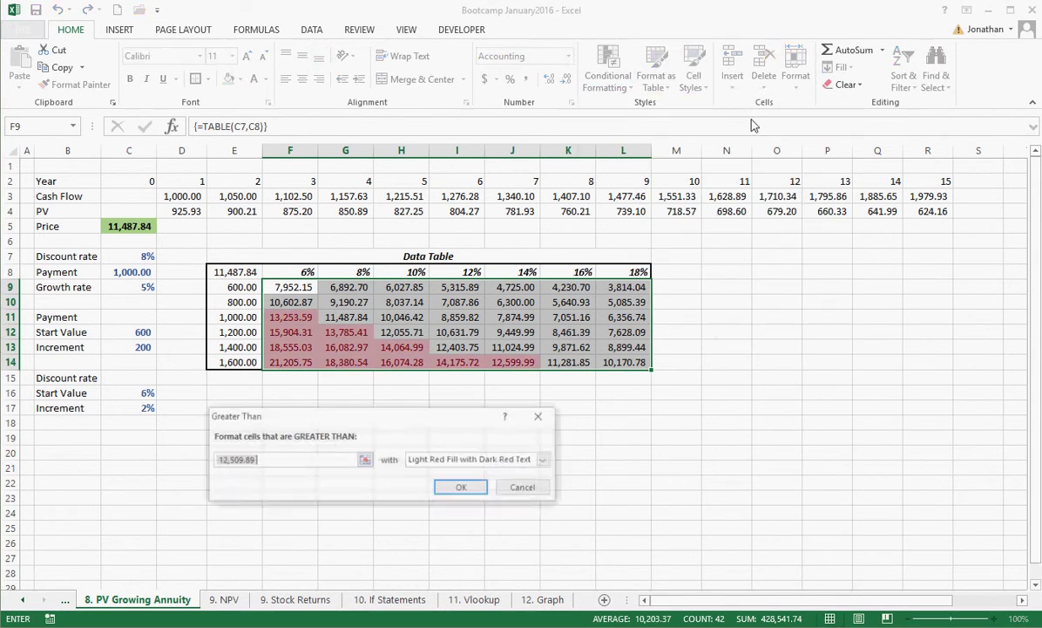
click(273, 459)
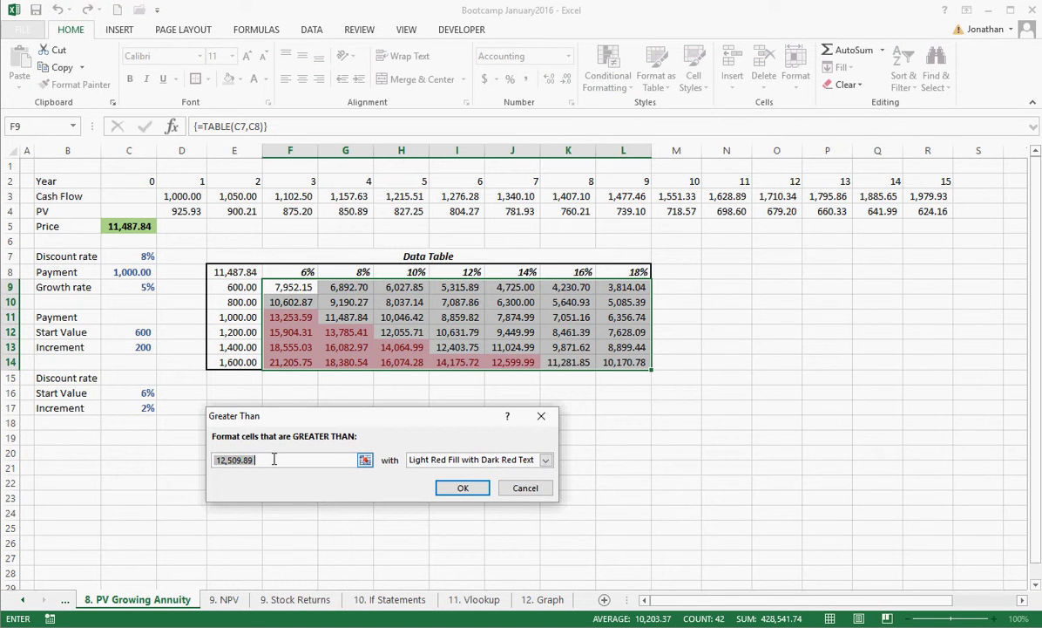
text(10000)
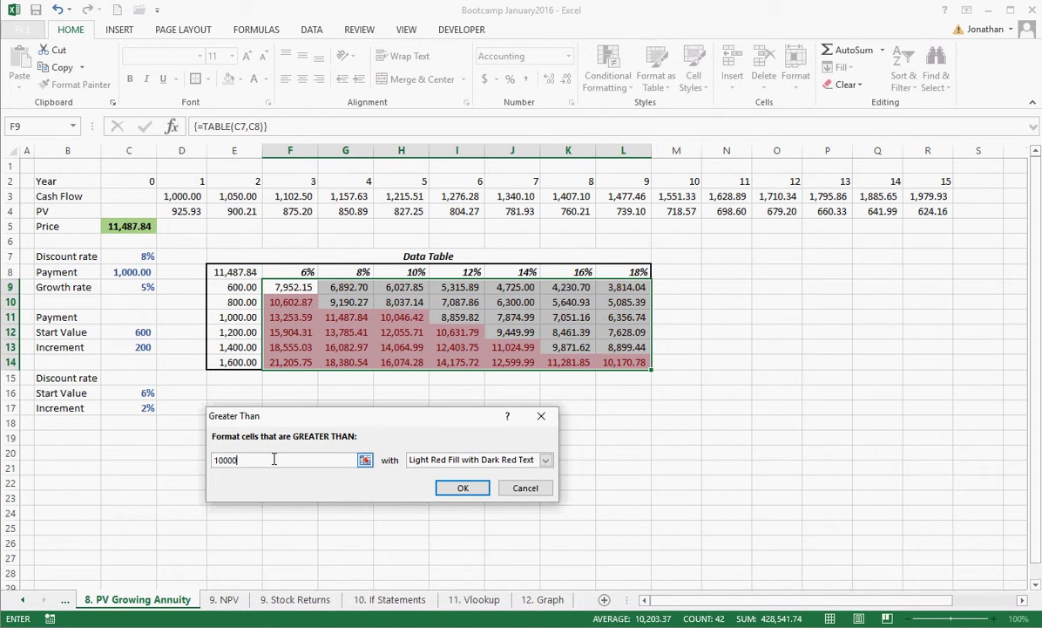
click(120, 229)
key(BackSpace)
key(BackSpace)
key(BackSpace)
key(BackSpace)
key(BackSpace)
text(1)
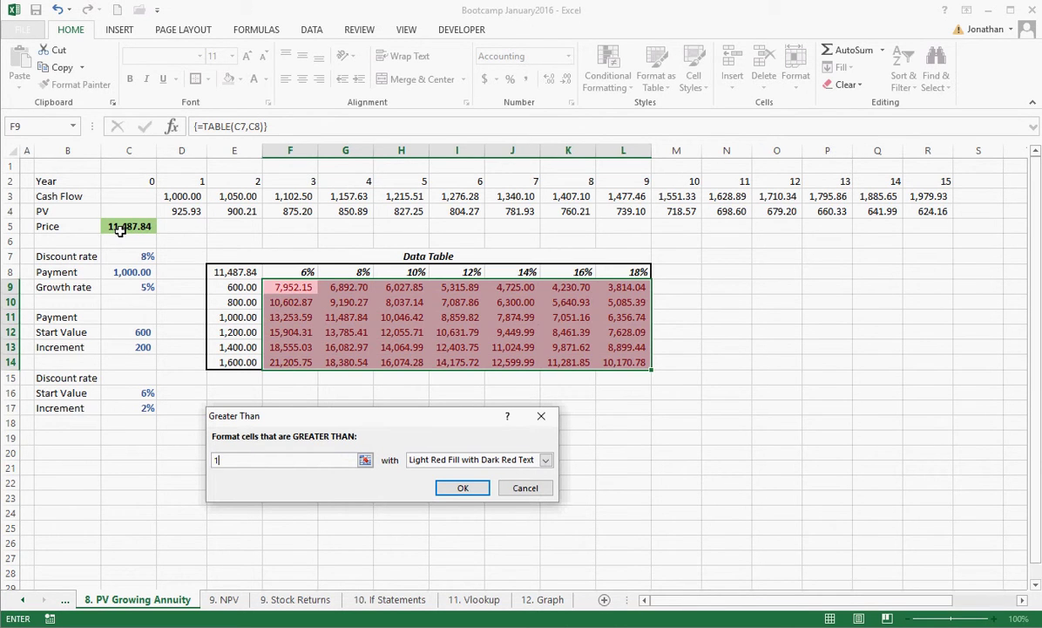
click(120, 228)
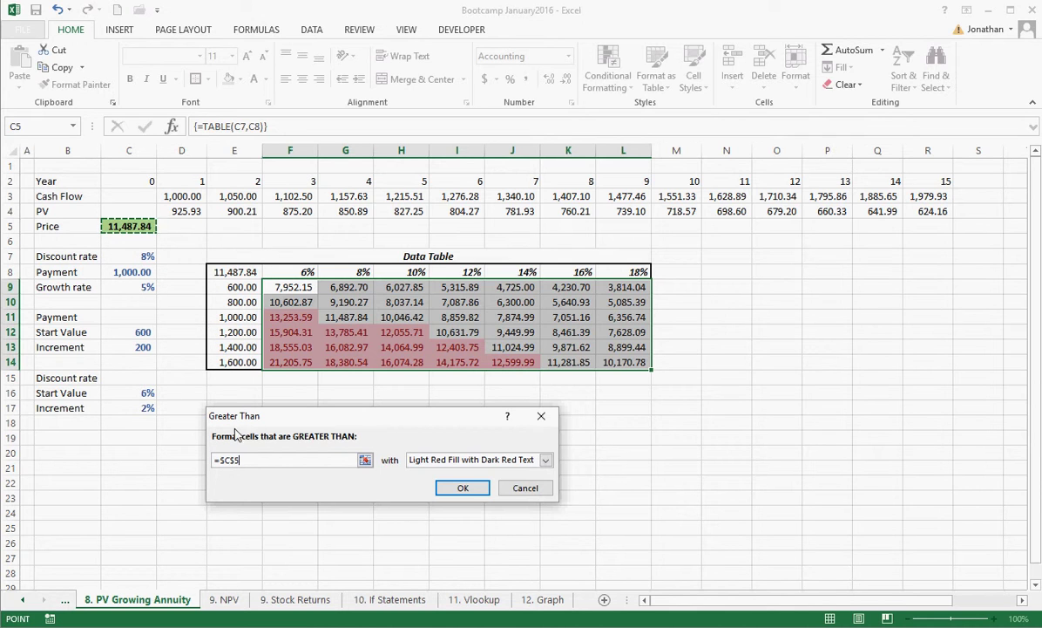
click(146, 452)
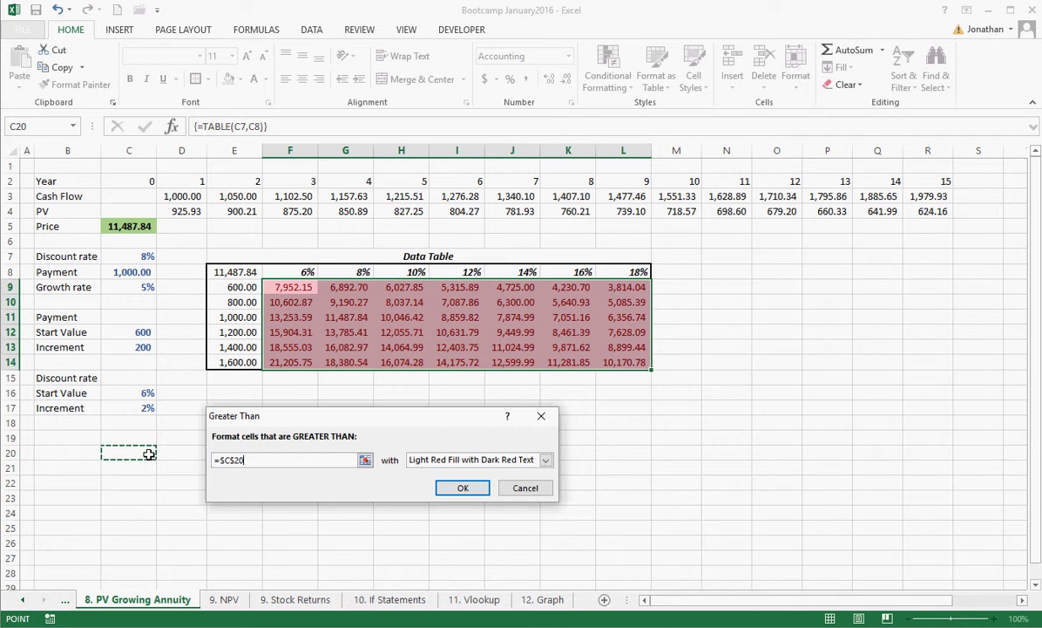
click(527, 489)
Add a "target" label in B19 and enter 10500 as its value in C19
click(53, 444)
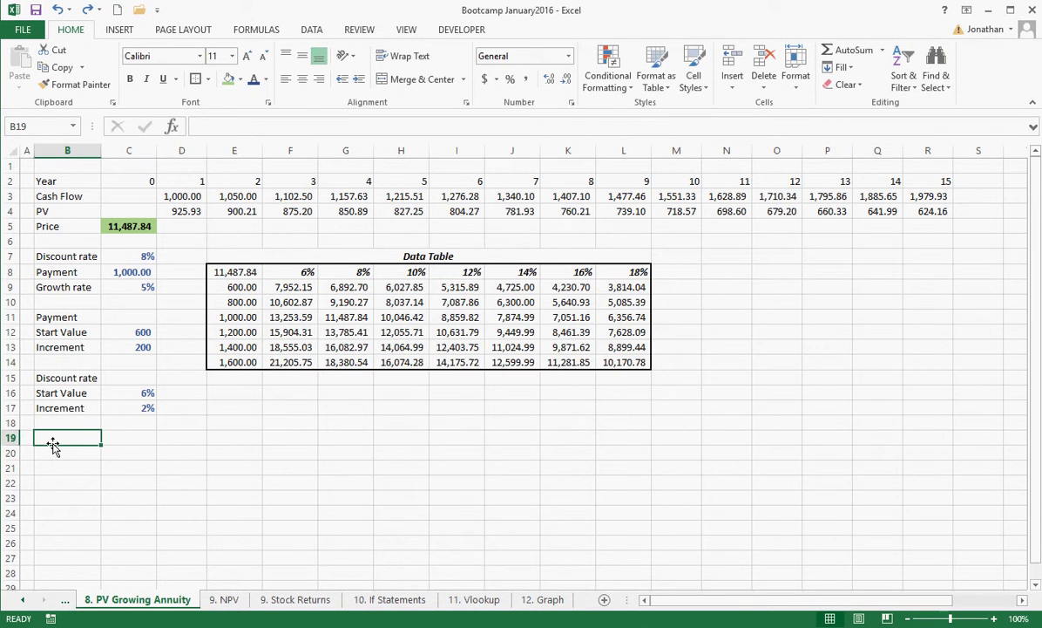
text(target)
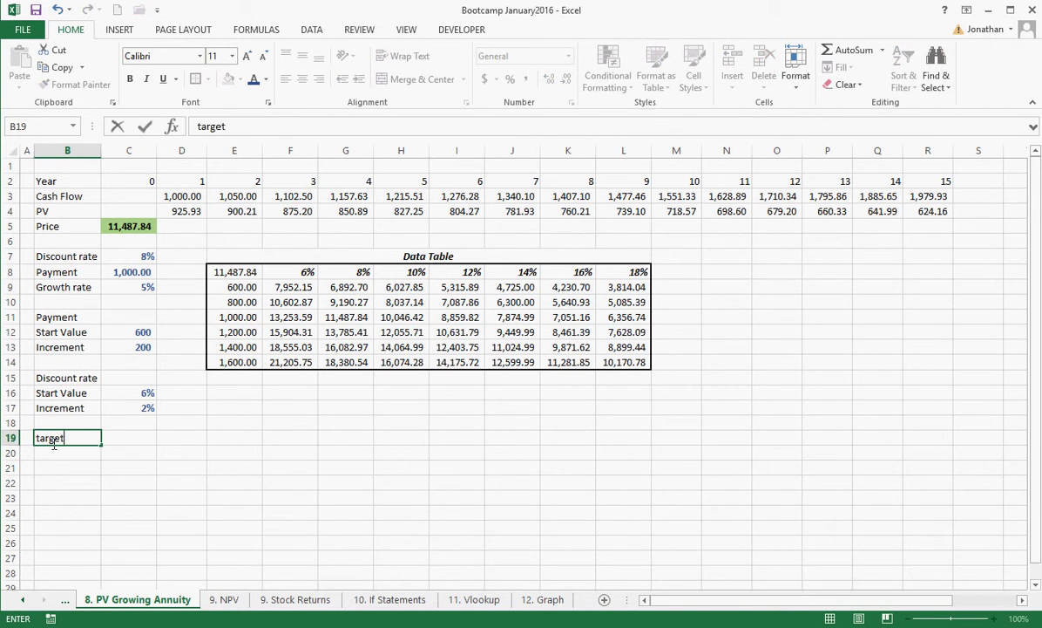
key(Tab)
click(525, 79)
click(333, 449)
key(Left)
key(Left)
key(Left)
key(Left)
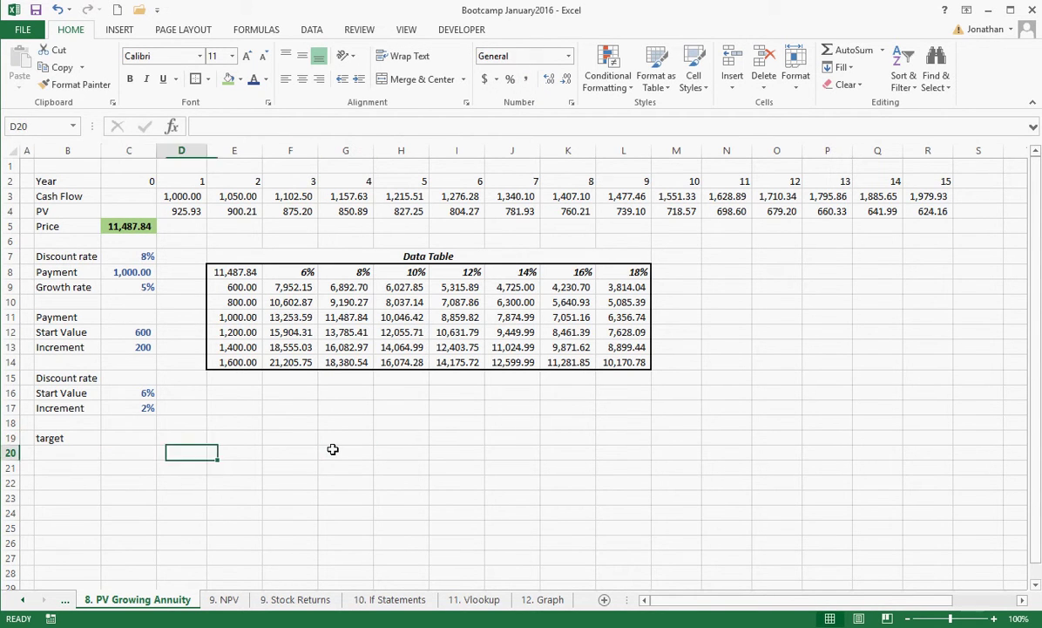
text(10500)
key(Return)
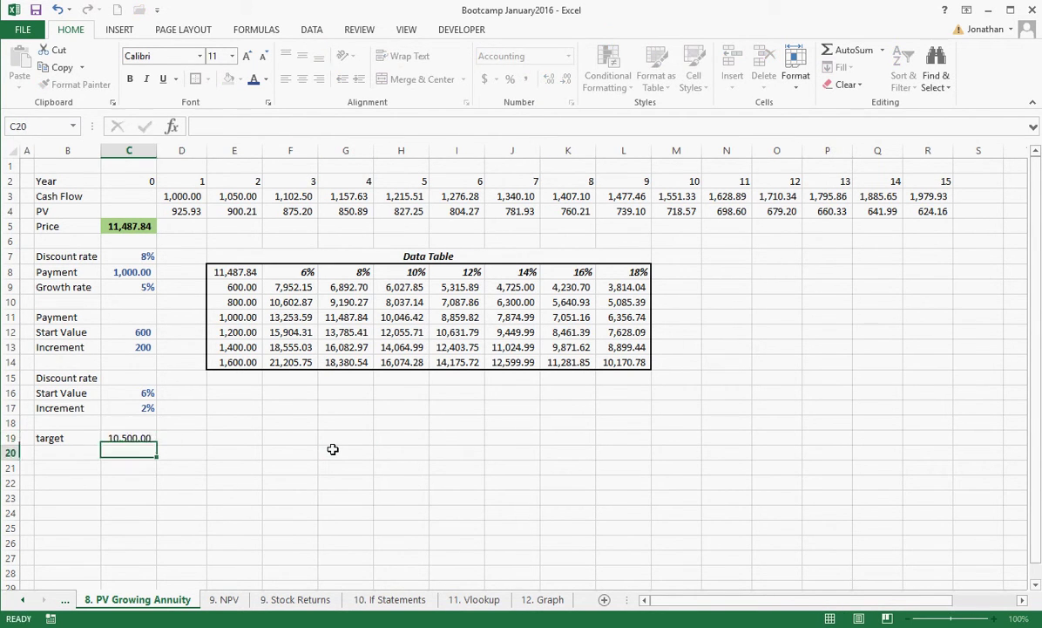
Highlight data table values in F9:L14 greater than the target in C19 with Green Fill with Dark Green Text
drag(272, 285, 625, 361)
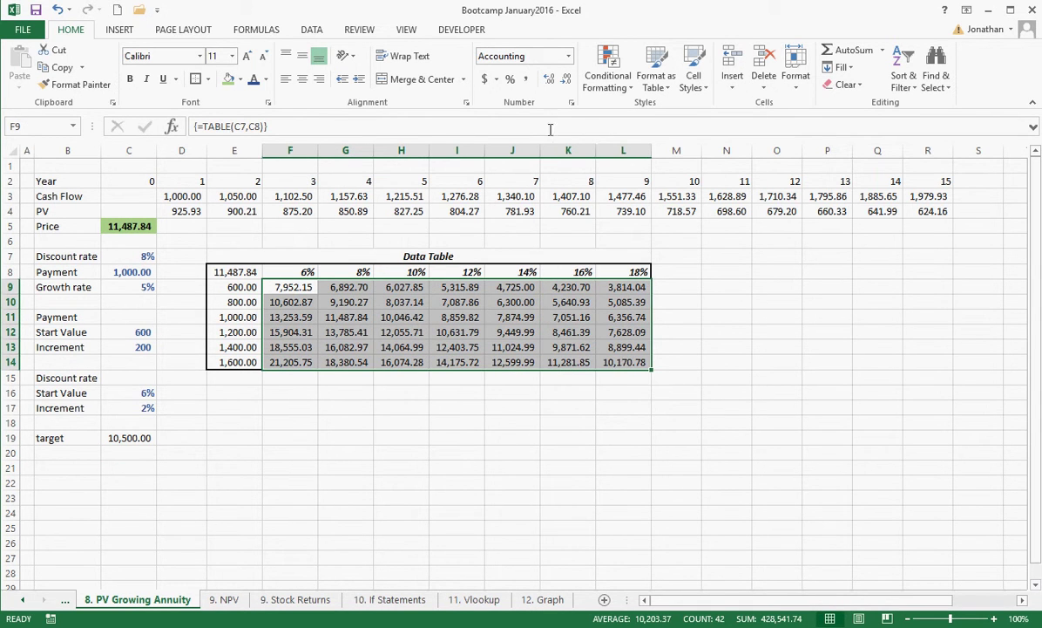
click(601, 87)
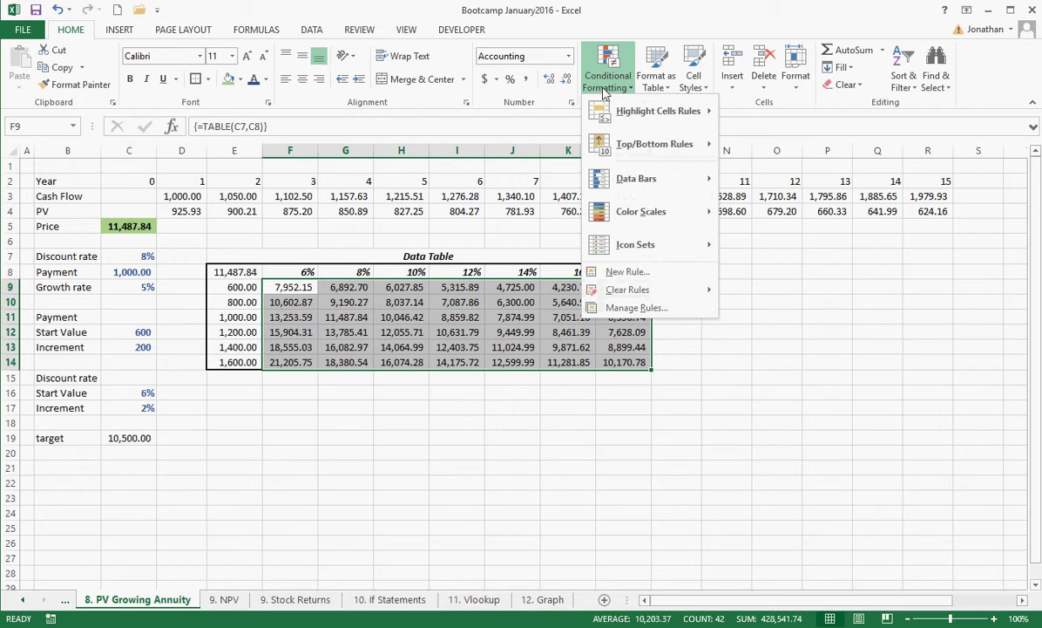
mouse_move(623, 111)
click(740, 111)
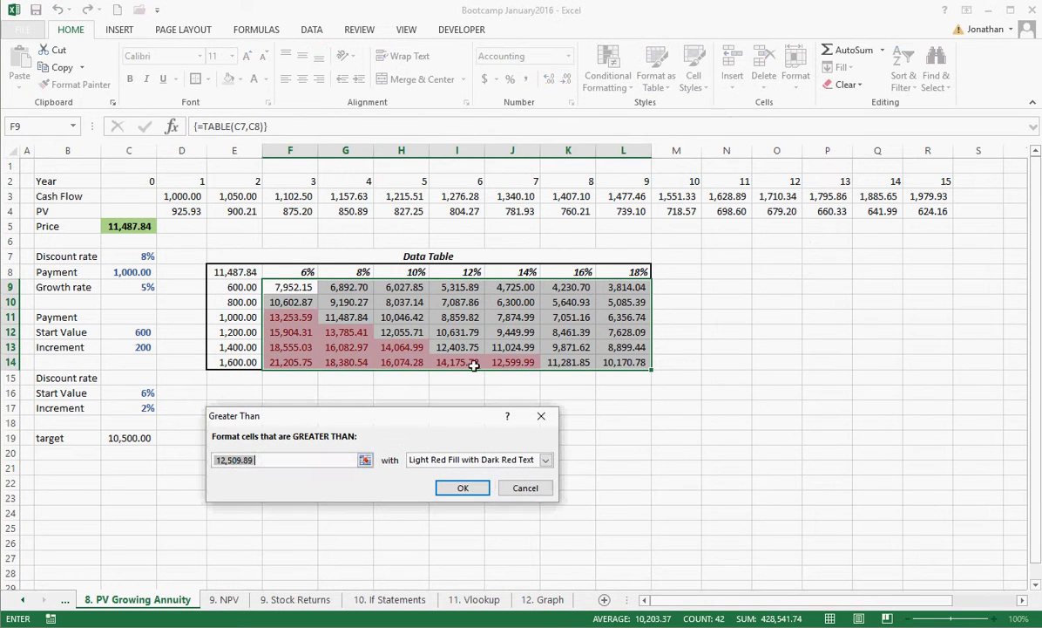
click(131, 437)
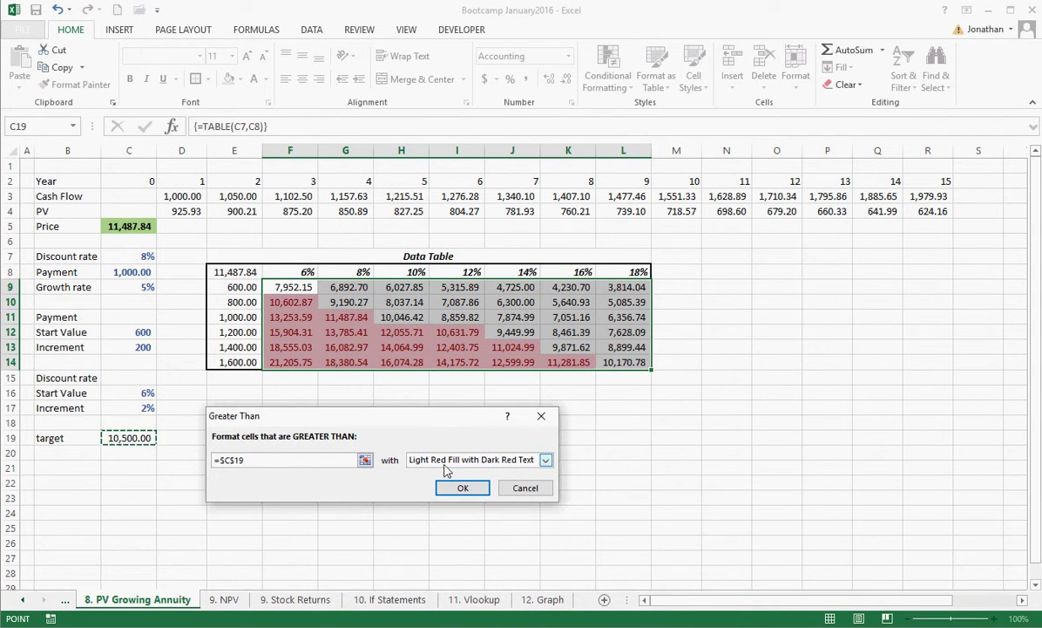
click(545, 459)
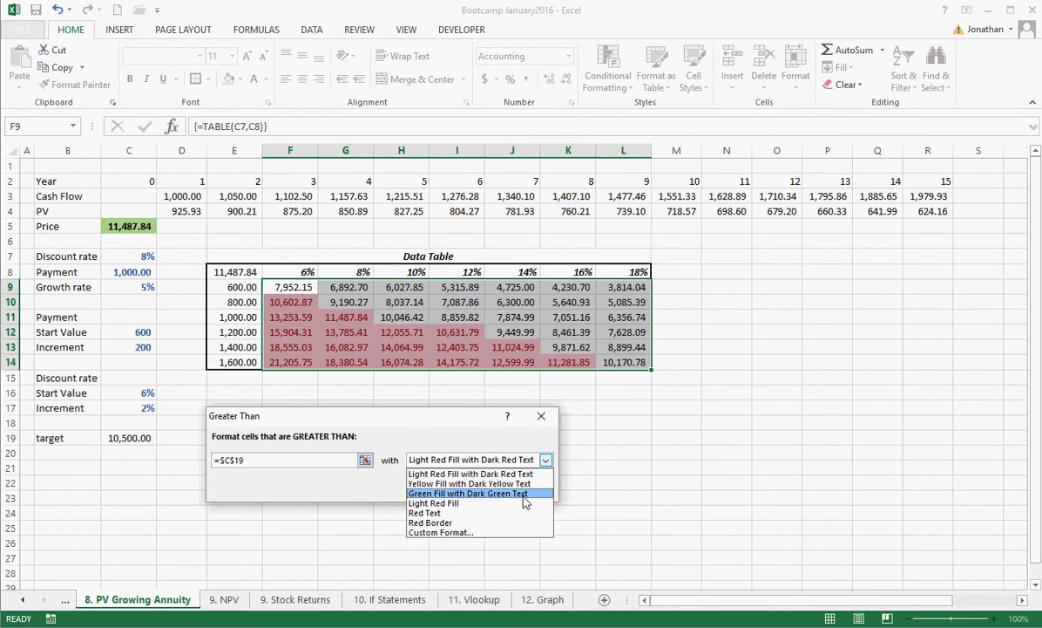
click(524, 493)
click(465, 486)
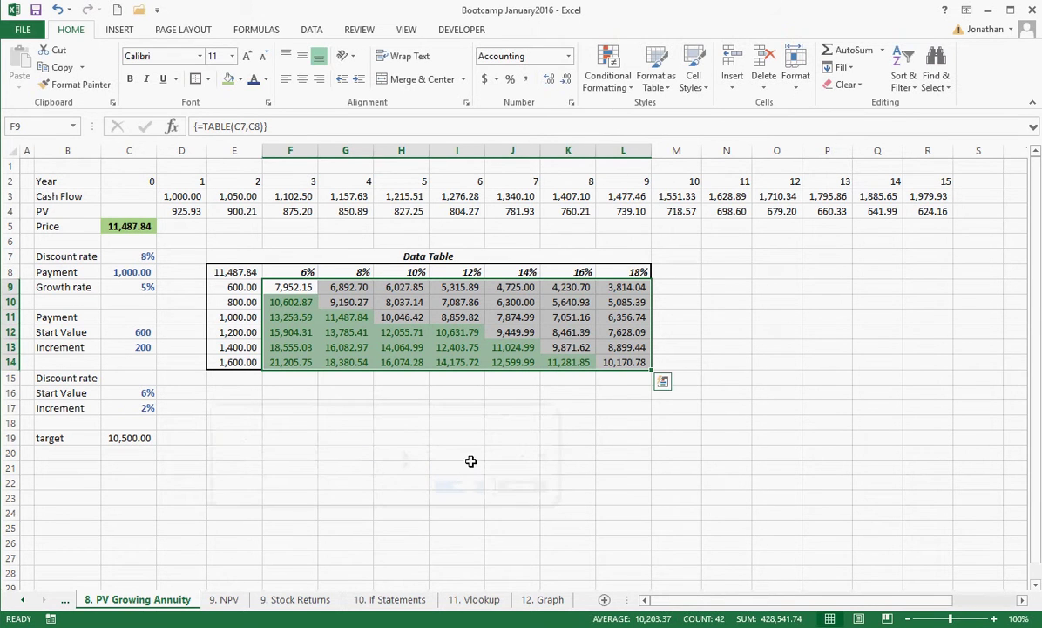
Highlight data table values in F9:L14 less than the target in C19 with Light Red Fill with Dark Red Text
click(610, 88)
mouse_move(585, 111)
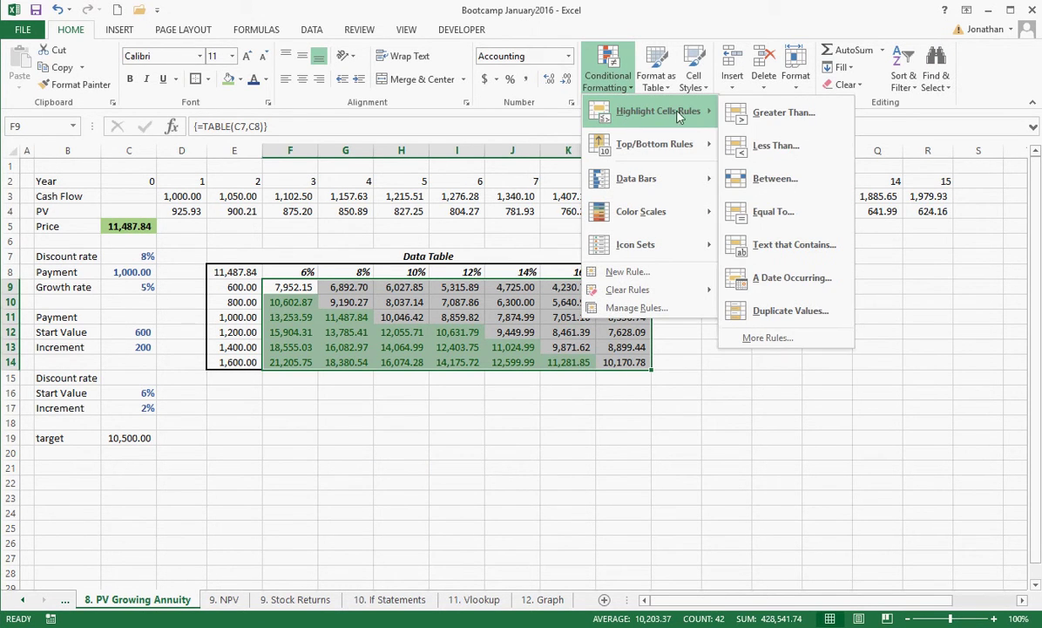
click(744, 145)
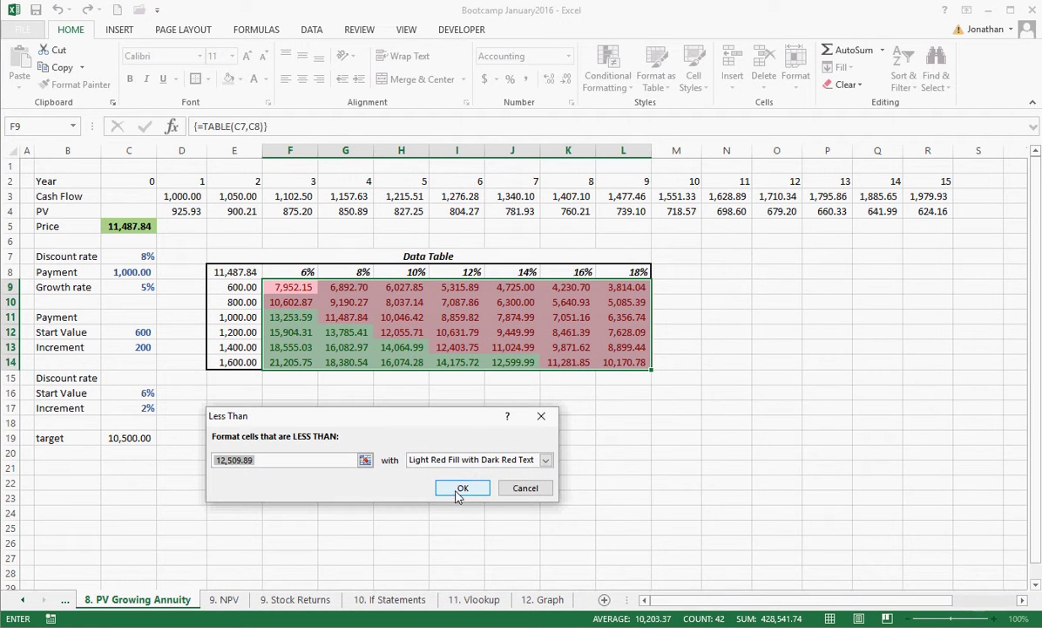
click(144, 437)
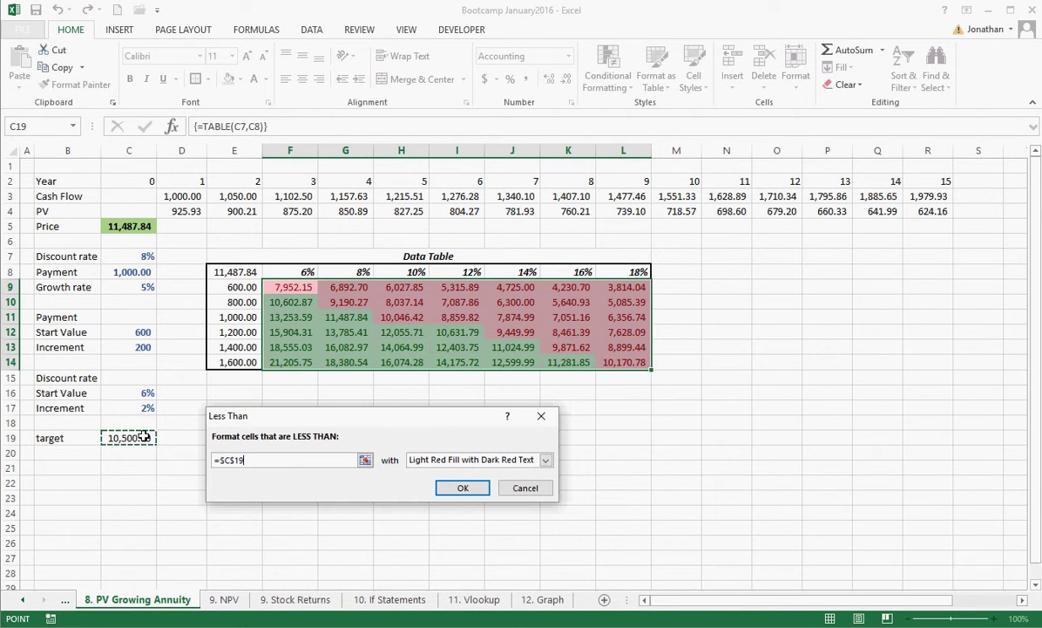
click(464, 488)
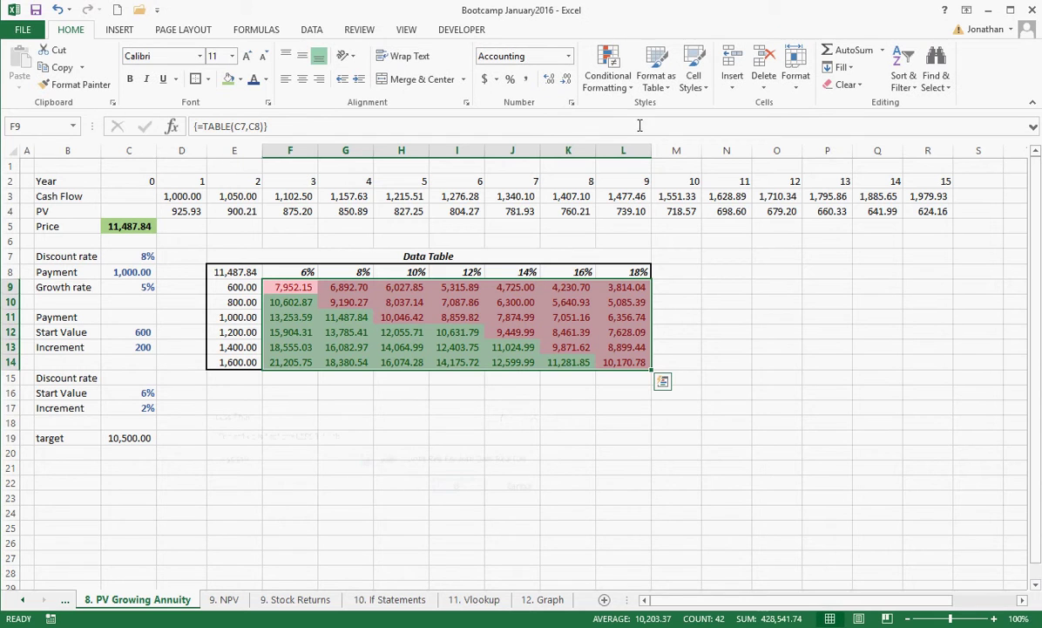
Highlight data table values in F9:L14 equal to the target in C19 with Yellow Fill with Dark Yellow Text
click(607, 70)
mouse_move(635, 122)
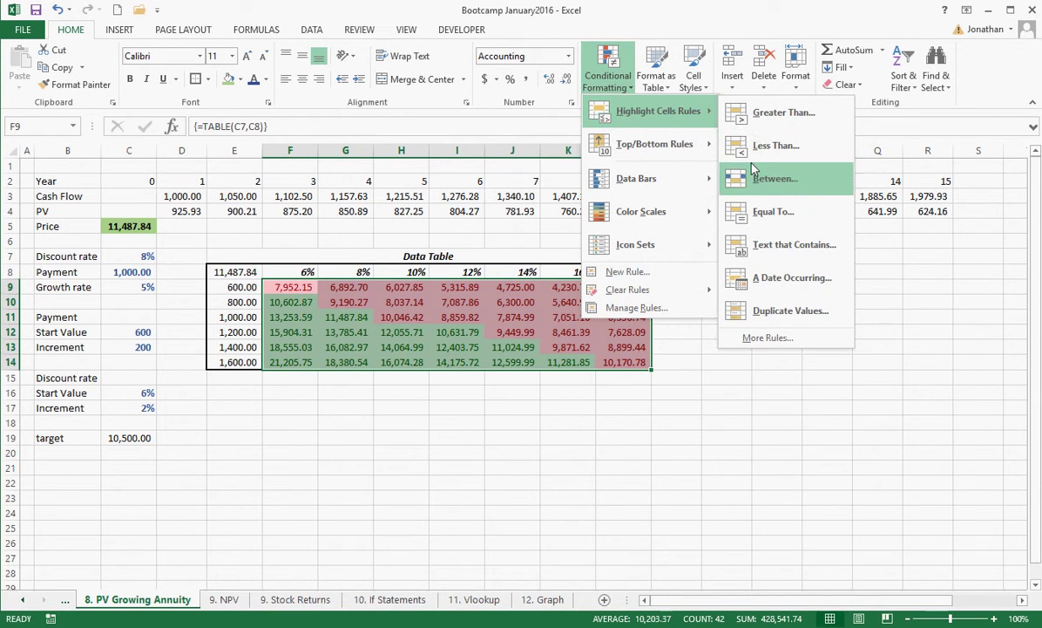
click(756, 217)
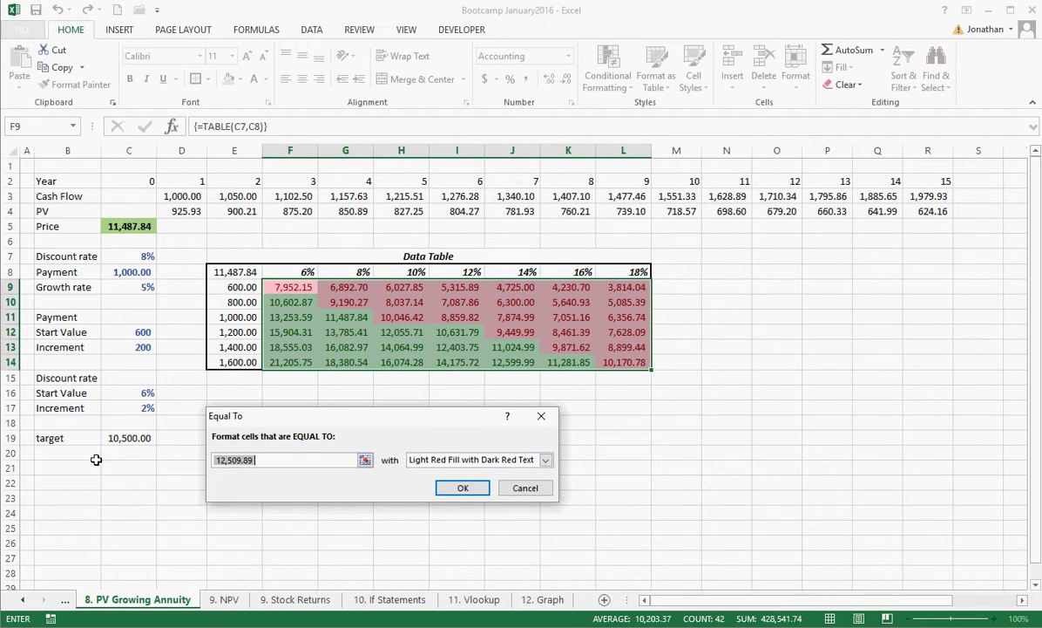
click(129, 438)
click(546, 461)
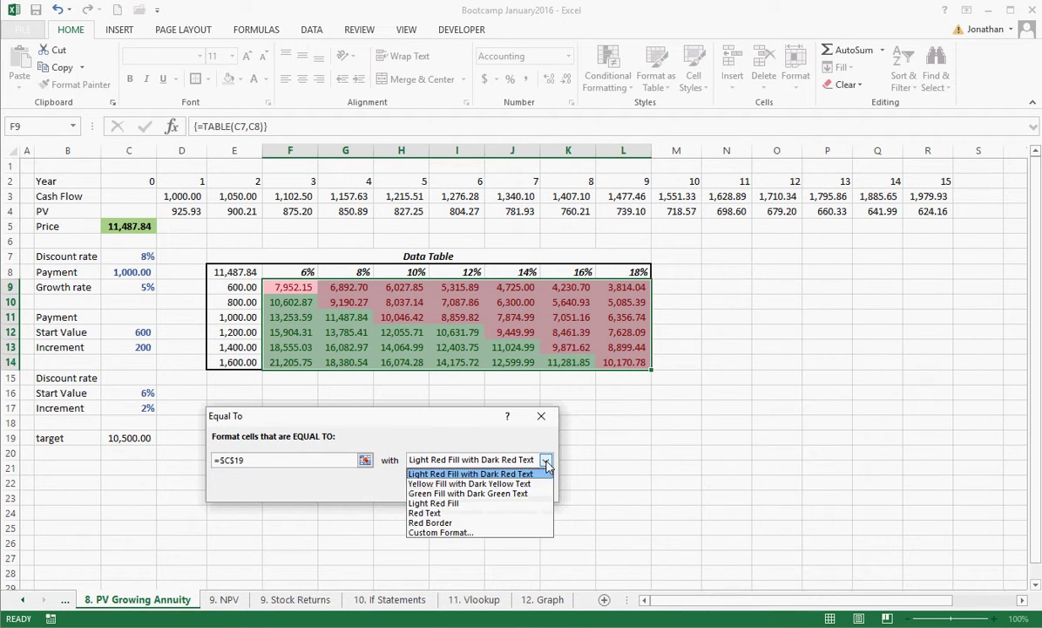
click(521, 482)
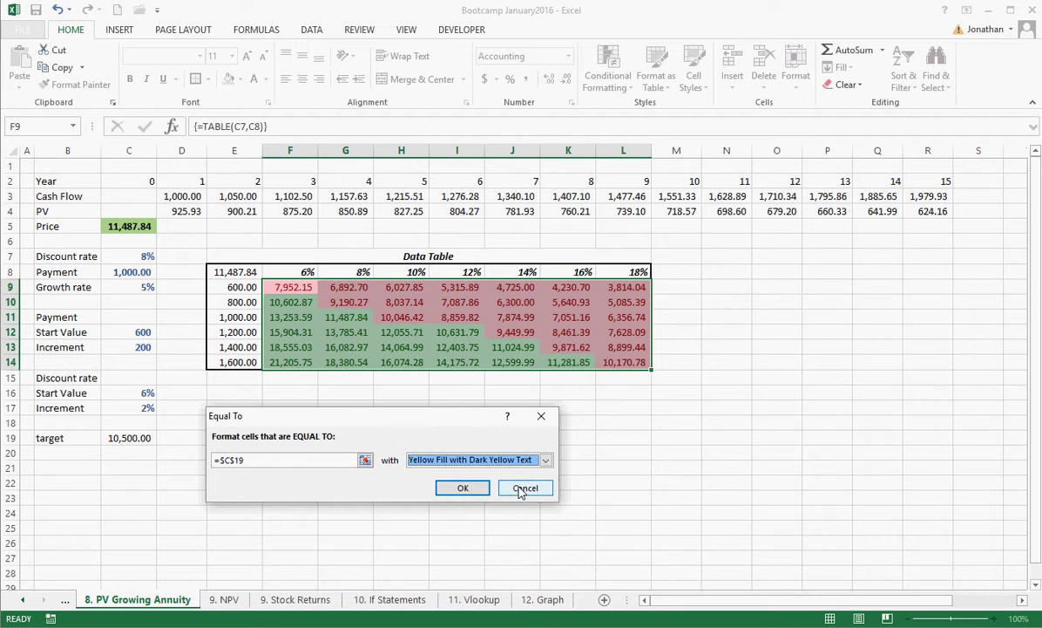
click(462, 488)
click(445, 392)
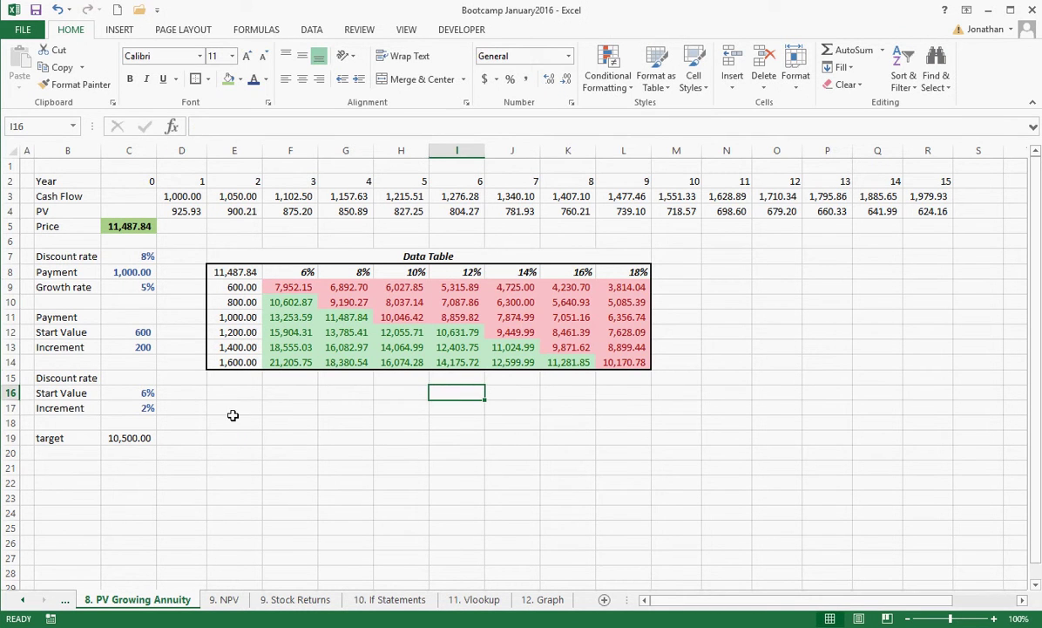
click(346, 410)
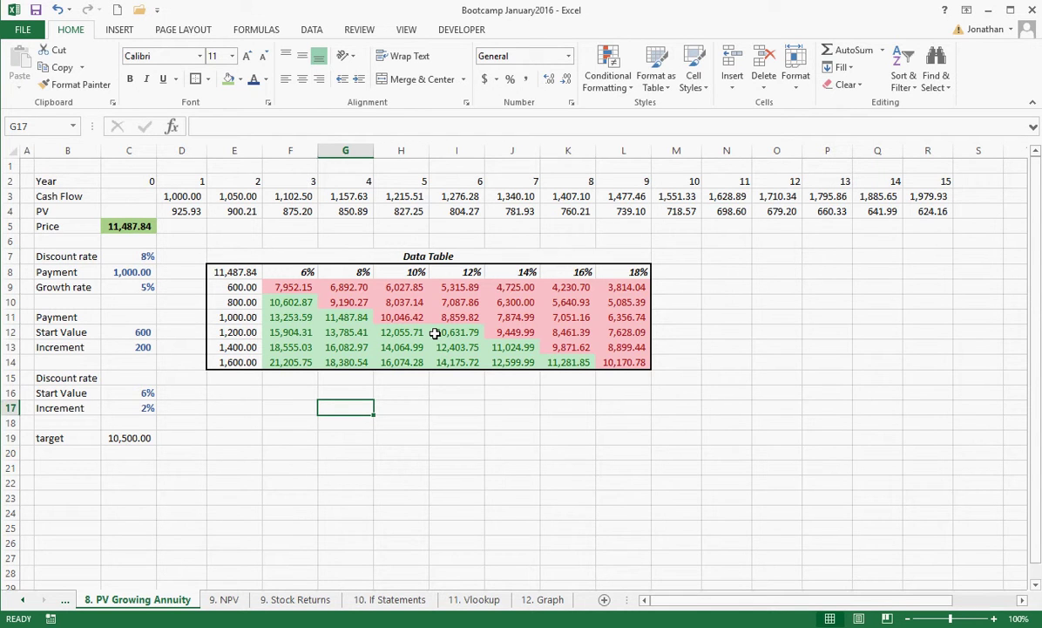
Test the table's highlighting by setting the target in C19 to 11000, 15000 and 60000 in turn
click(131, 438)
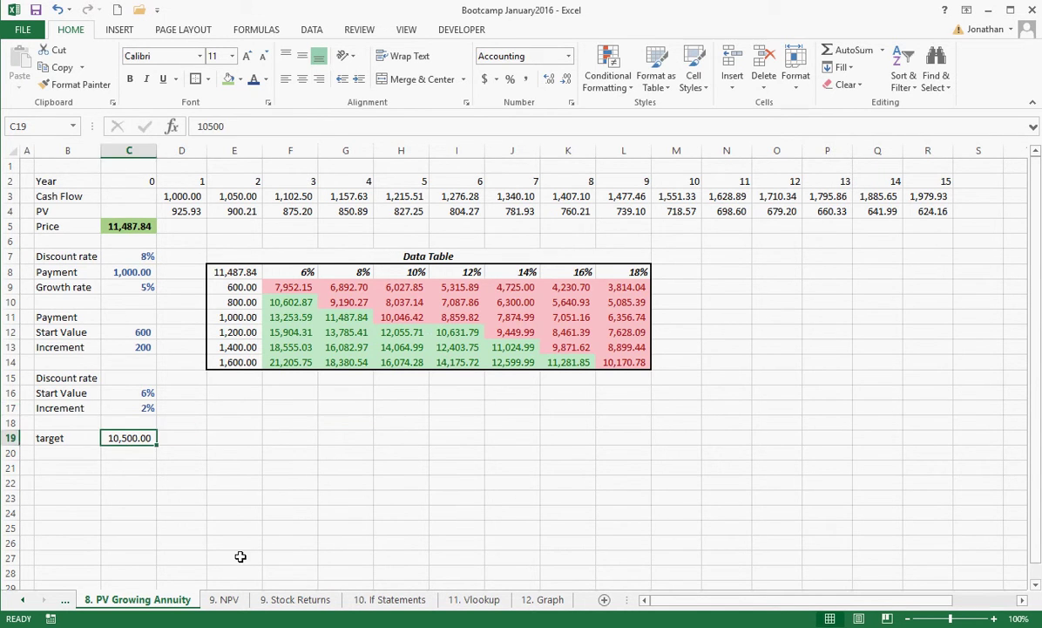
text(11000)
key(Return)
key(Up)
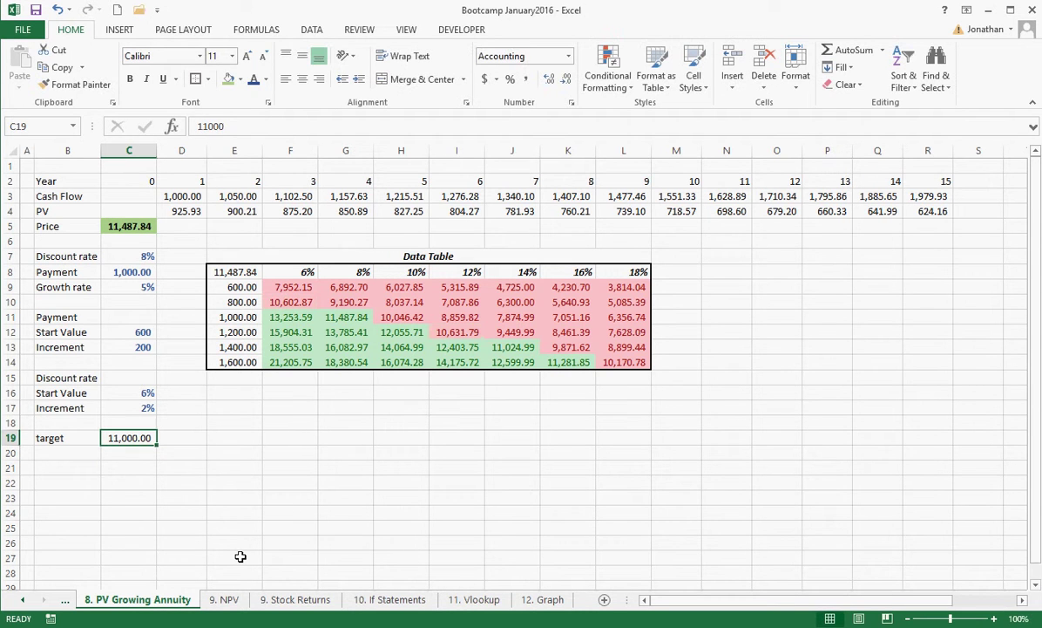
text(150)
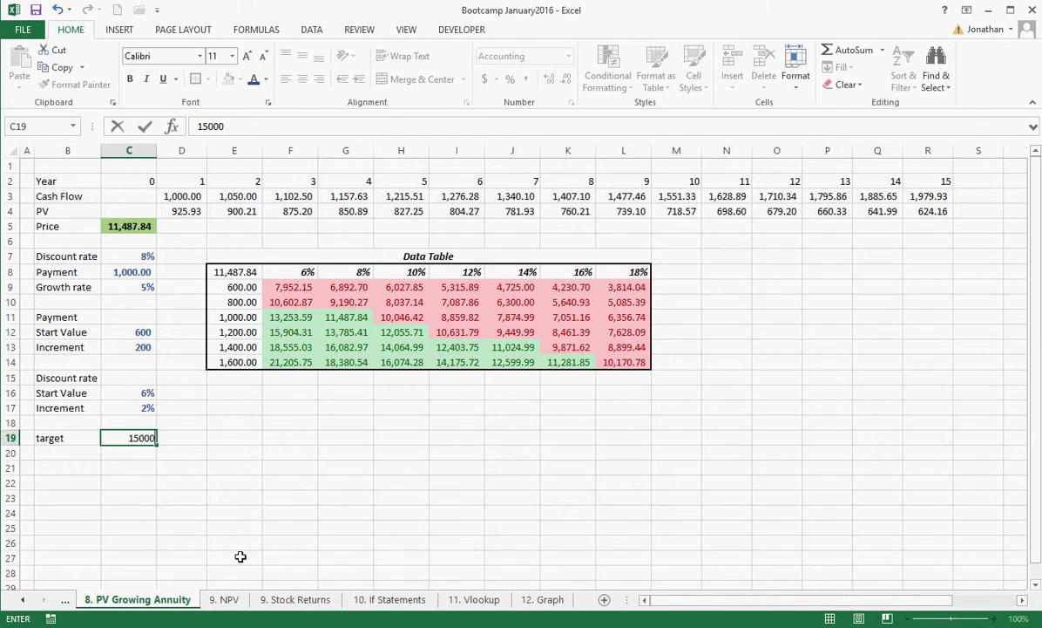
key(Return)
key(Up)
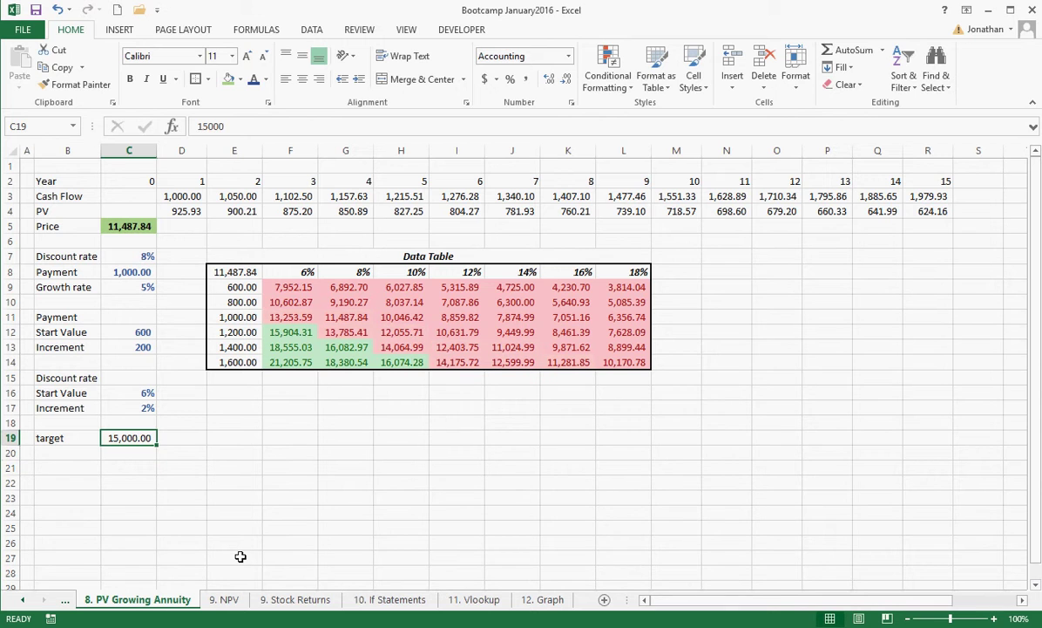
text(60000)
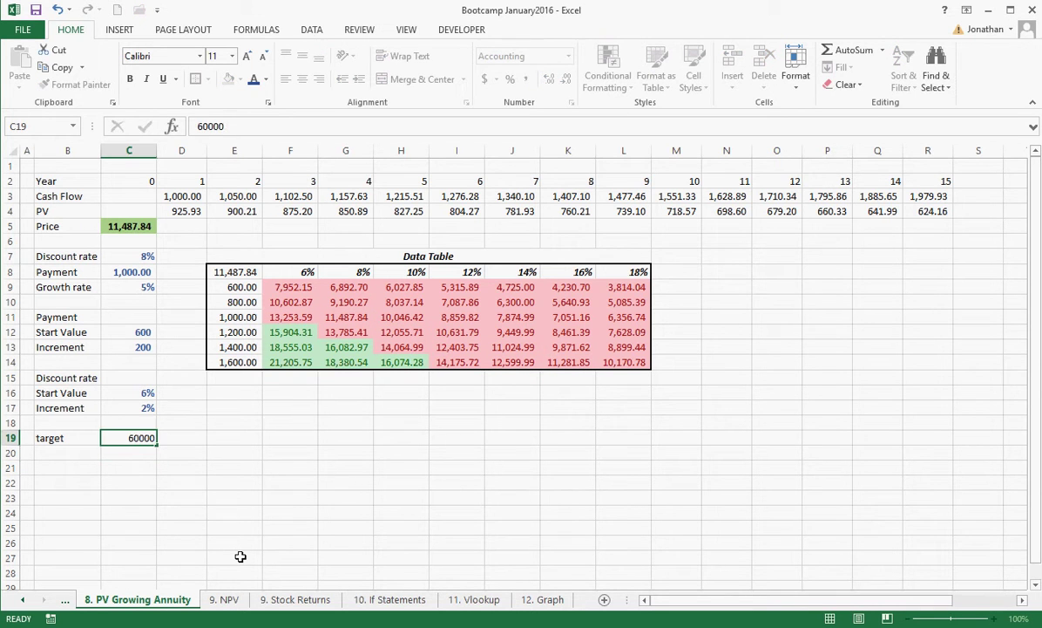
key(Return)
key(Up)
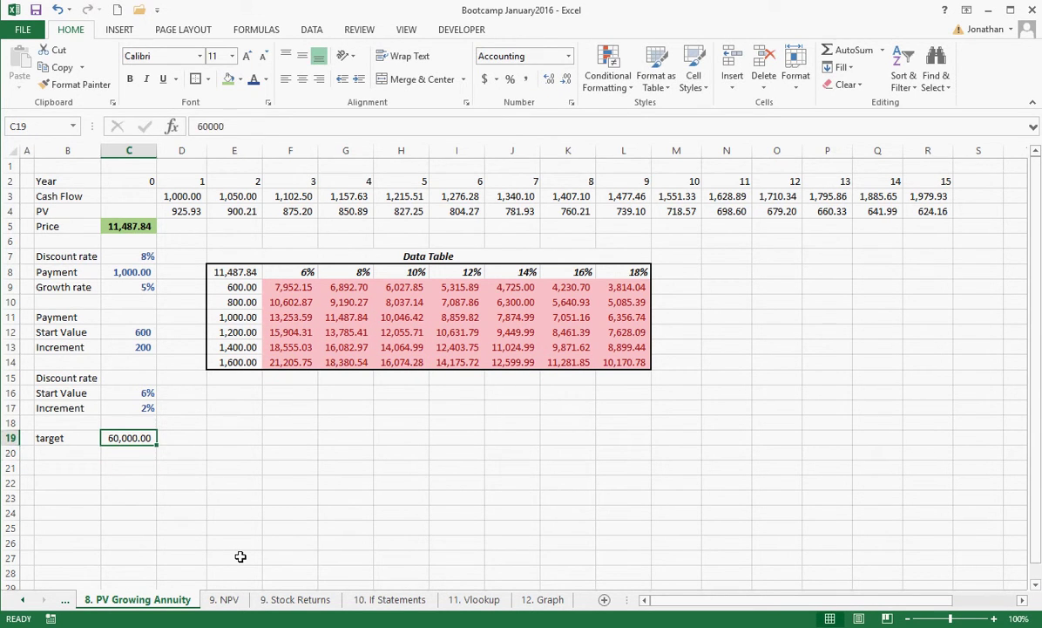
Set the target in C19 to 6000
text(6000)
key(Return)
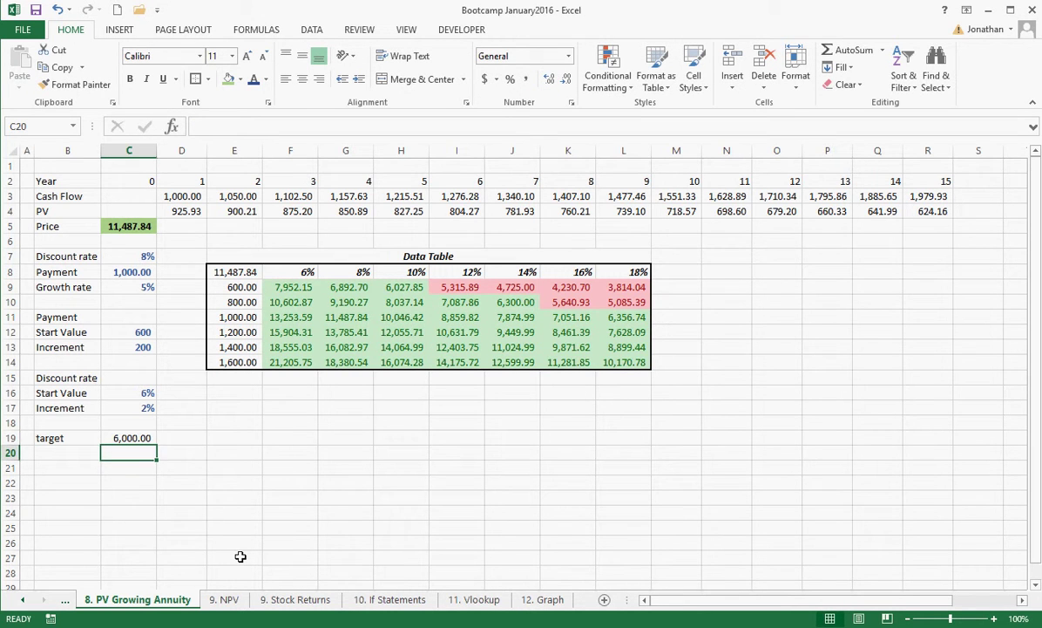
key(Up)
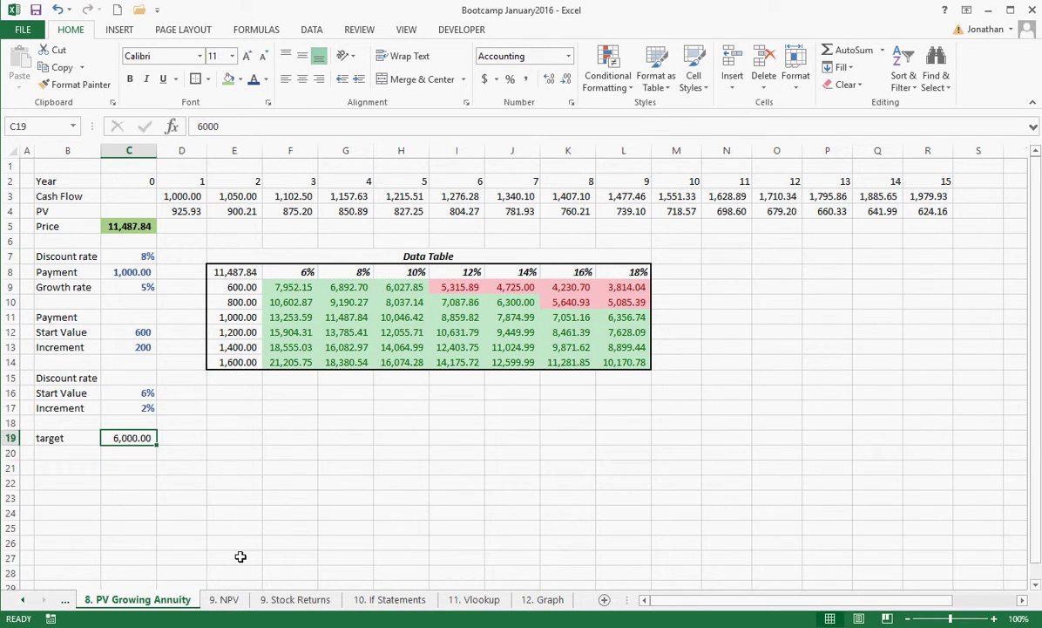